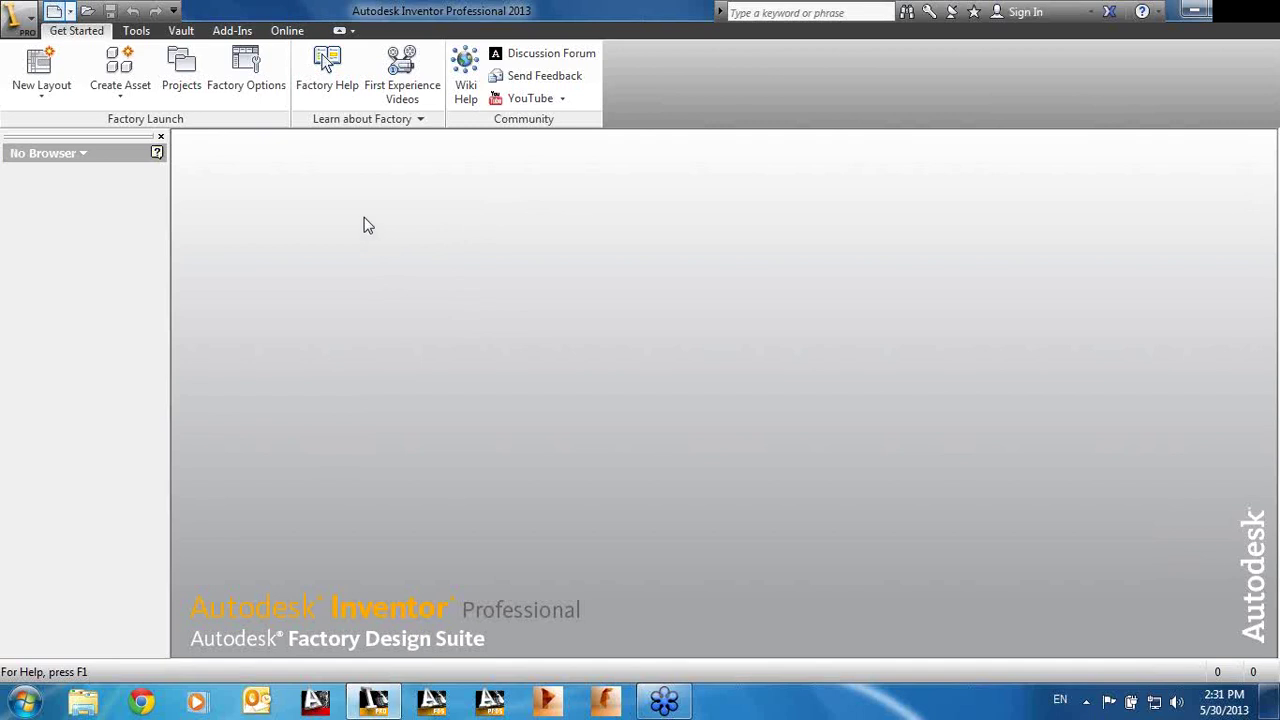
Step: Create a new part from the metric Standard (mm).ipt template
{"action": "left_click", "coordinate": [55, 14]}
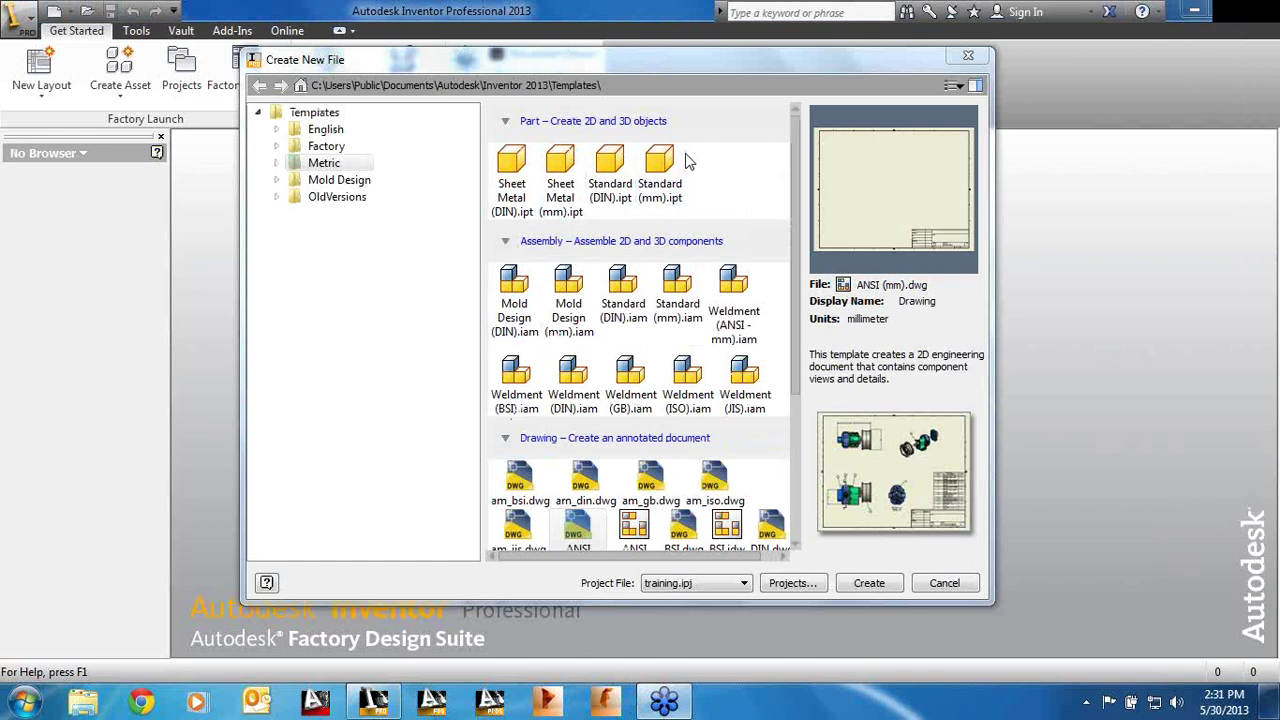
{"action": "left_click", "coordinate": [660, 160]}
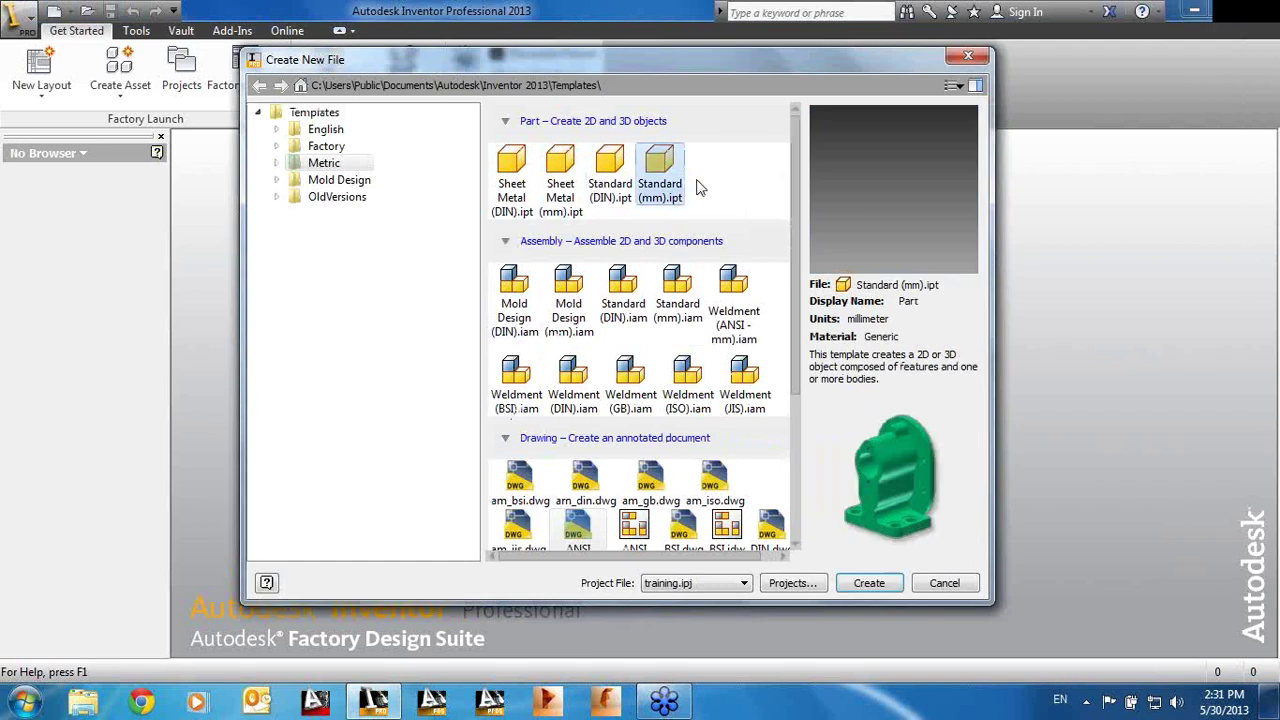
{"action": "left_click", "coordinate": [868, 583]}
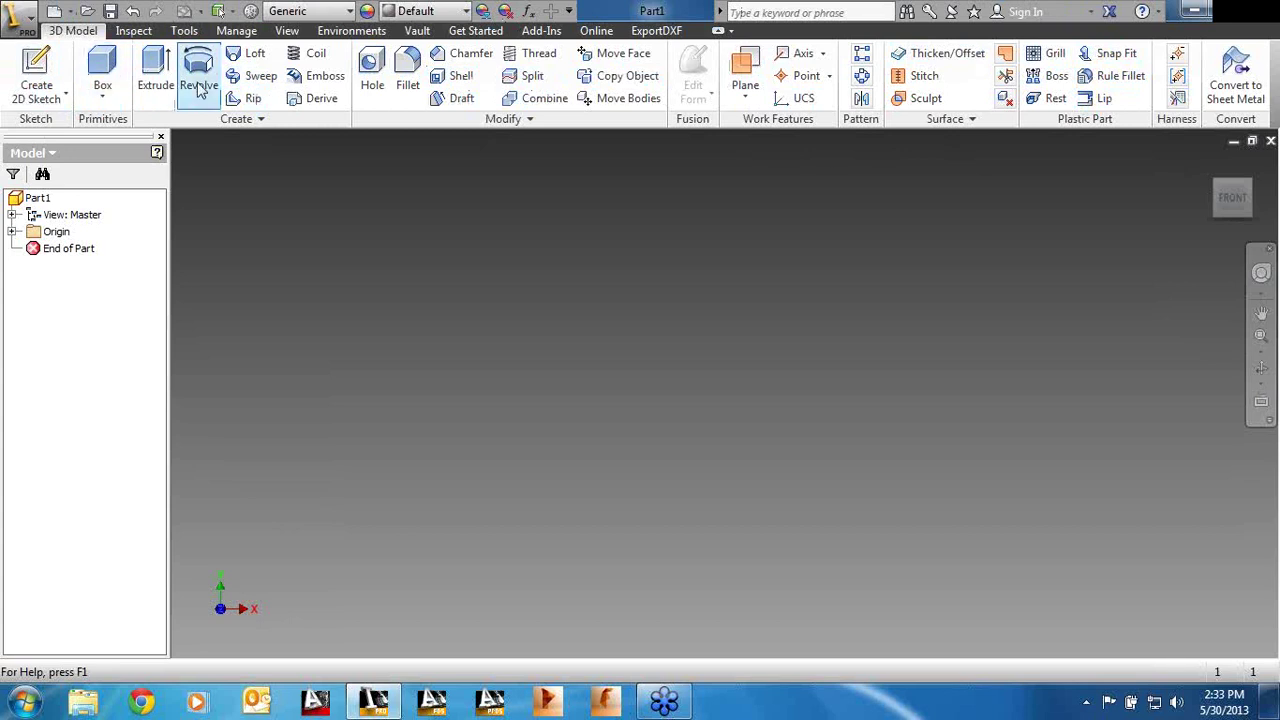
Step: Create a box primitive on the horizontal XZ origin plane from a freehand rectangle centred on the origin, extruded 10 mm
{"action": "left_click", "coordinate": [108, 62]}
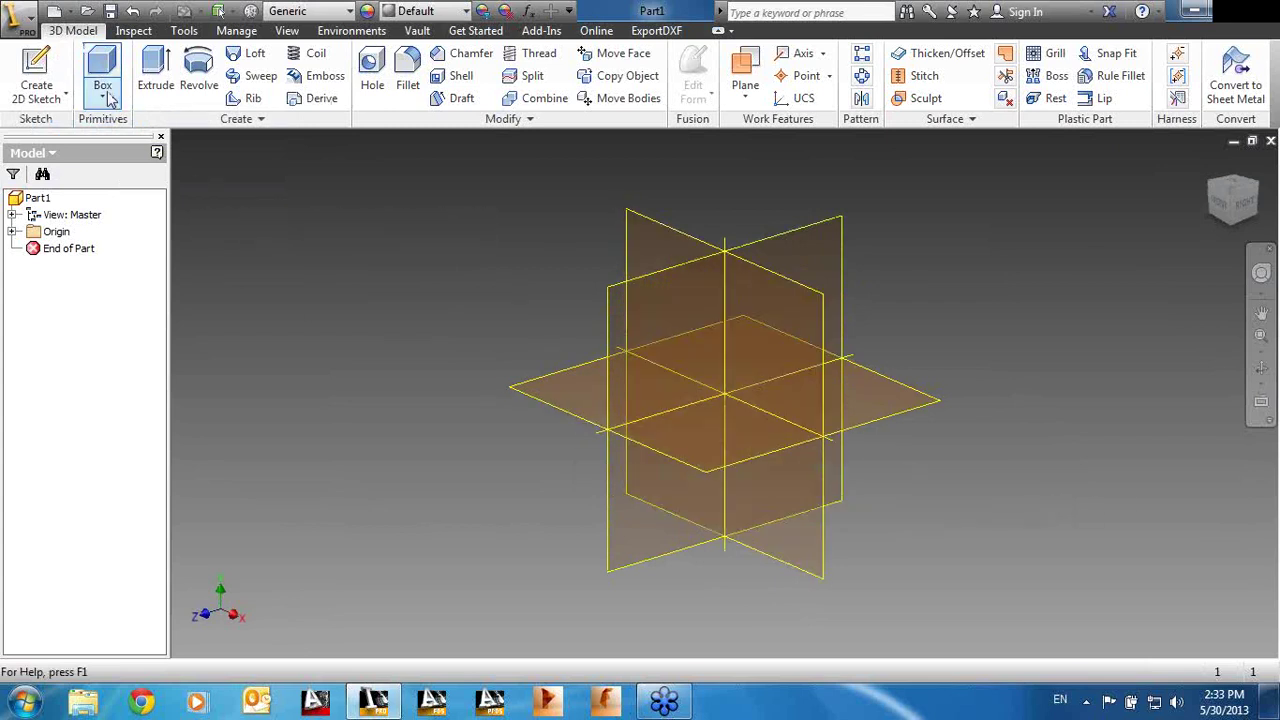
{"action": "left_click", "coordinate": [716, 453]}
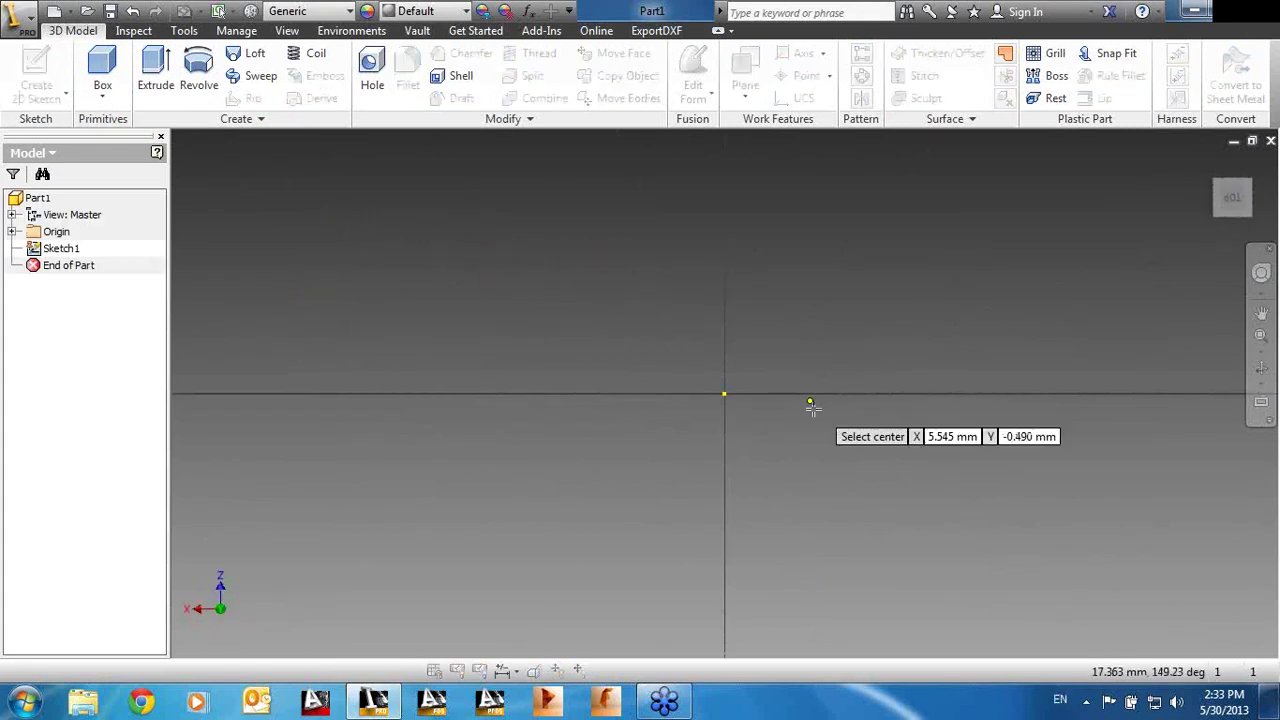
{"action": "left_click", "coordinate": [724, 393]}
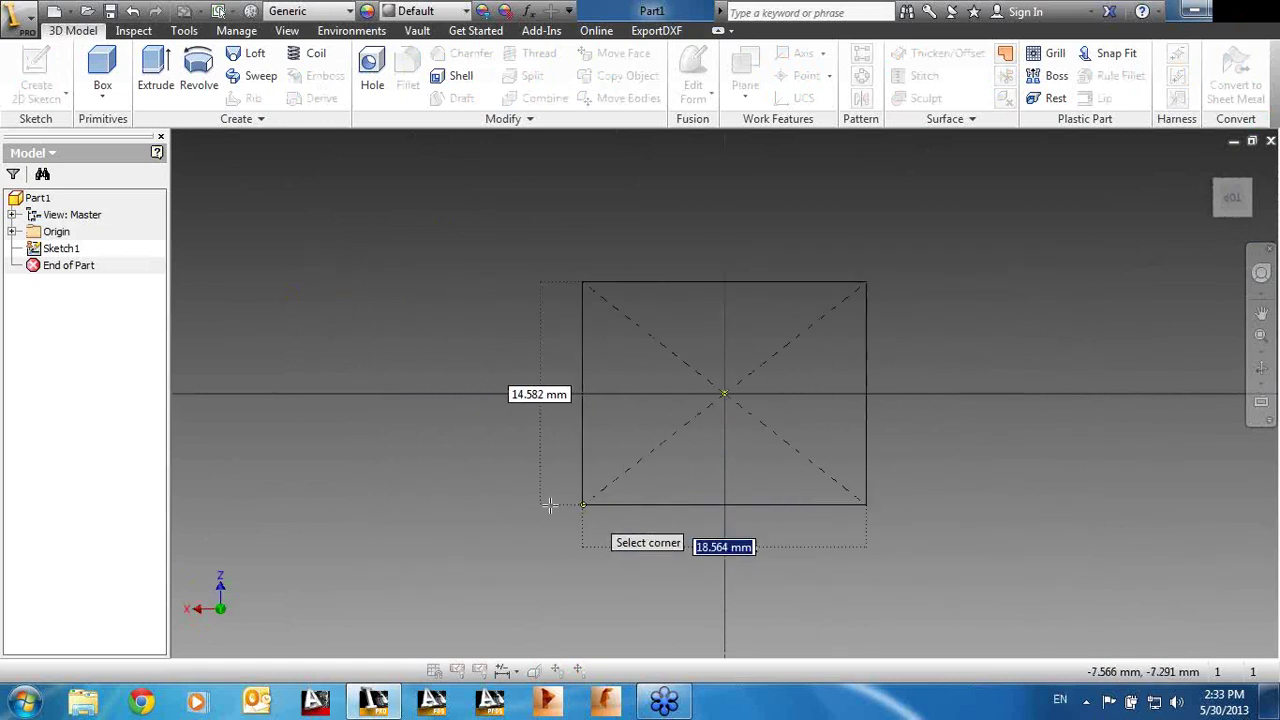
{"action": "left_click", "coordinate": [386, 530]}
{"action": "right_click_drag", "start_coordinate": [386, 530], "coordinate": [298, 616]}
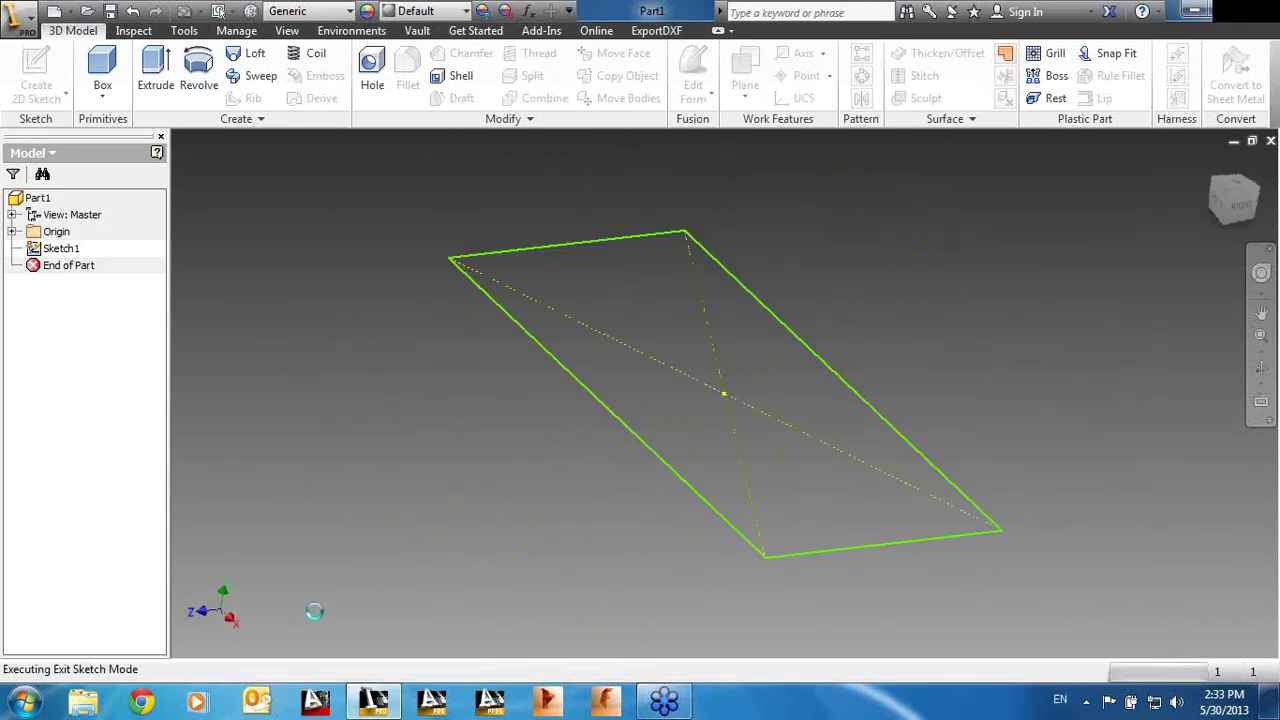
{"action": "key", "text": "e"}
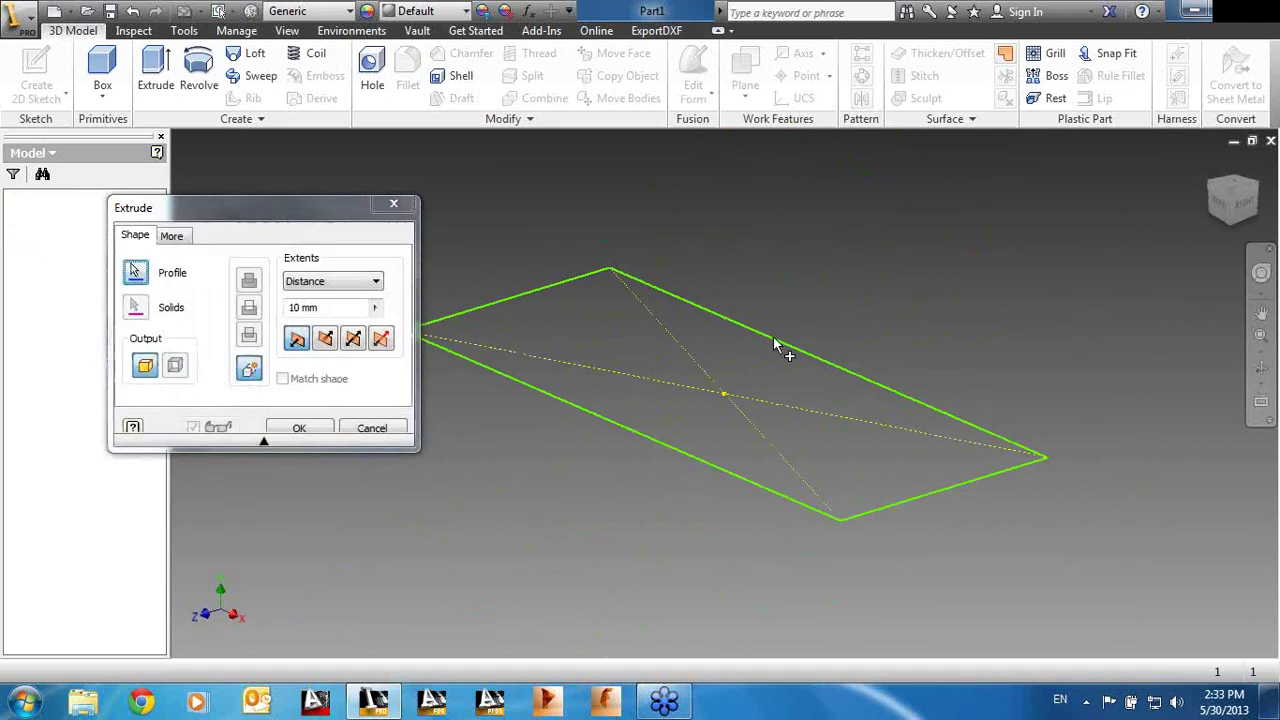
{"action": "left_click", "coordinate": [535, 386]}
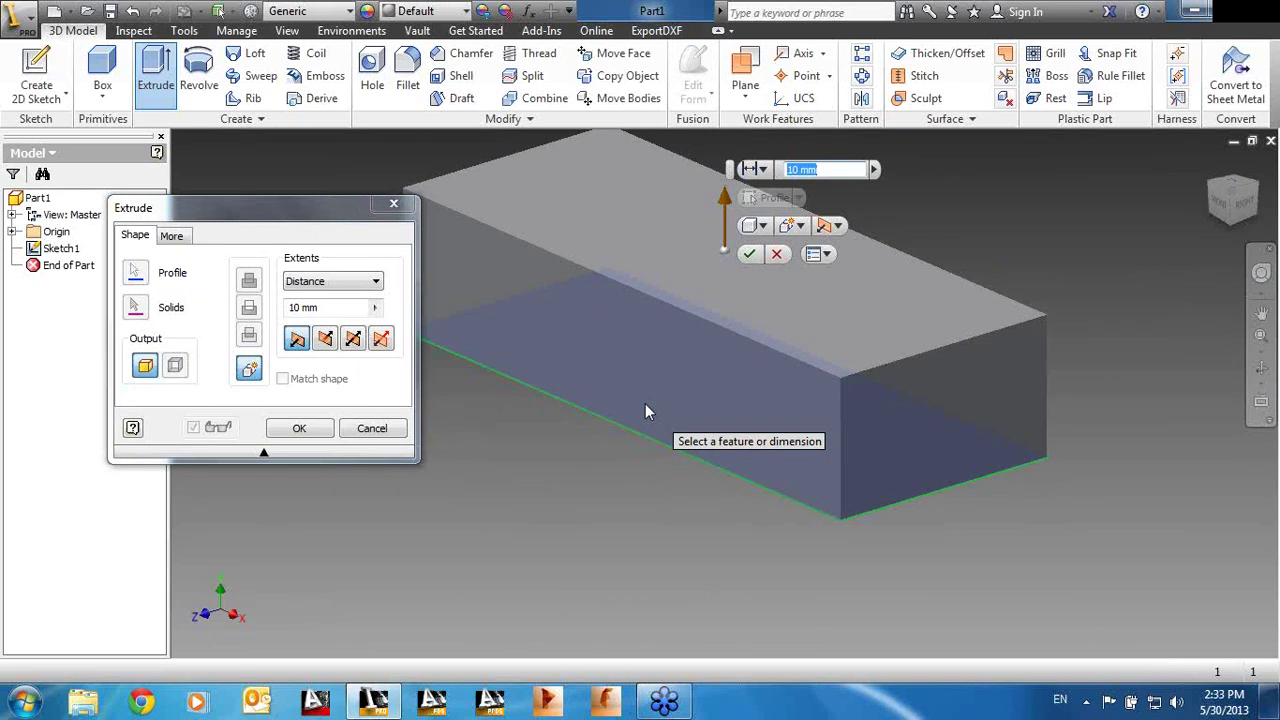
{"action": "left_click", "coordinate": [300, 428]}
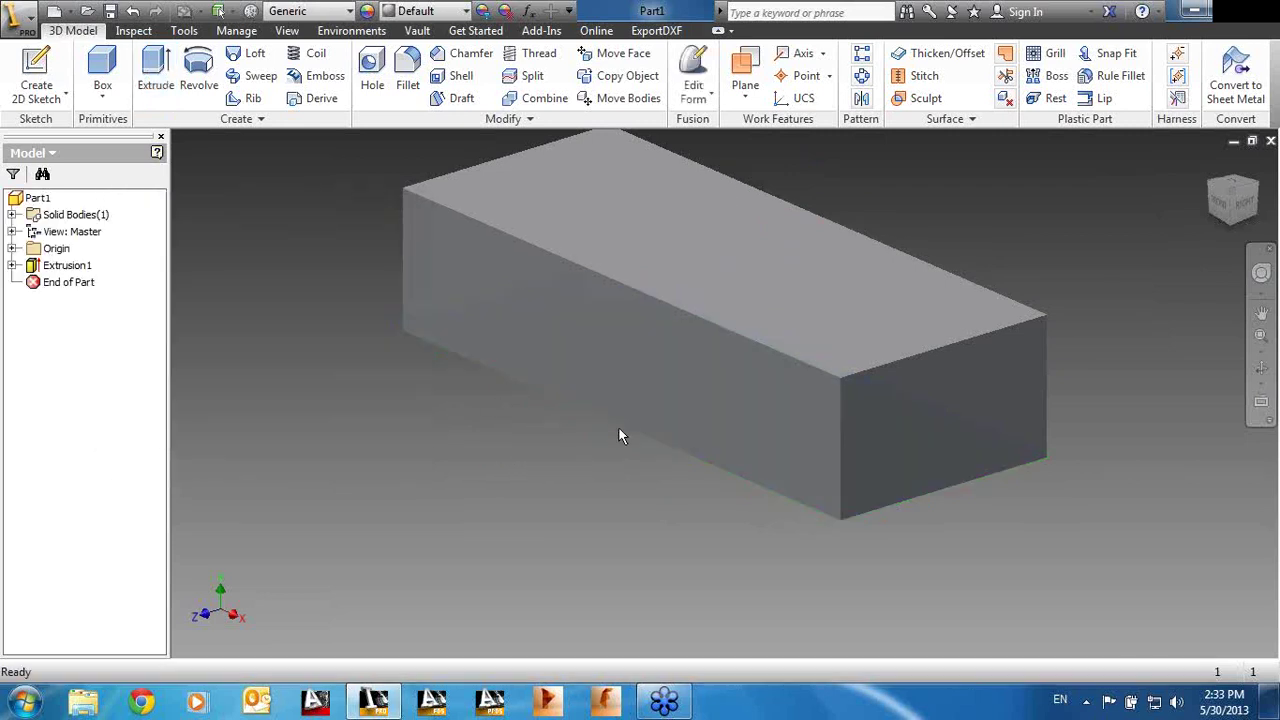
Step: Examine the extrusion's parameters in the part's parameter table and in the iPart Author
{"action": "left_click", "coordinate": [237, 31]}
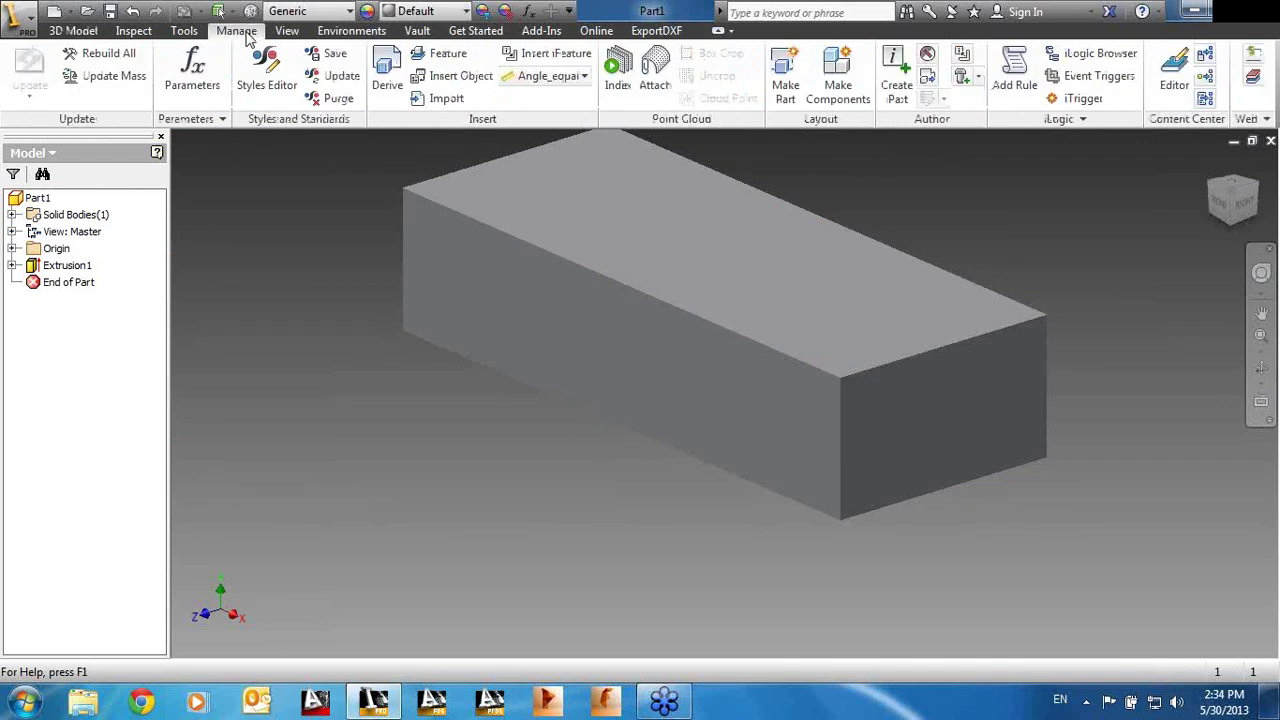
{"action": "left_click", "coordinate": [192, 72]}
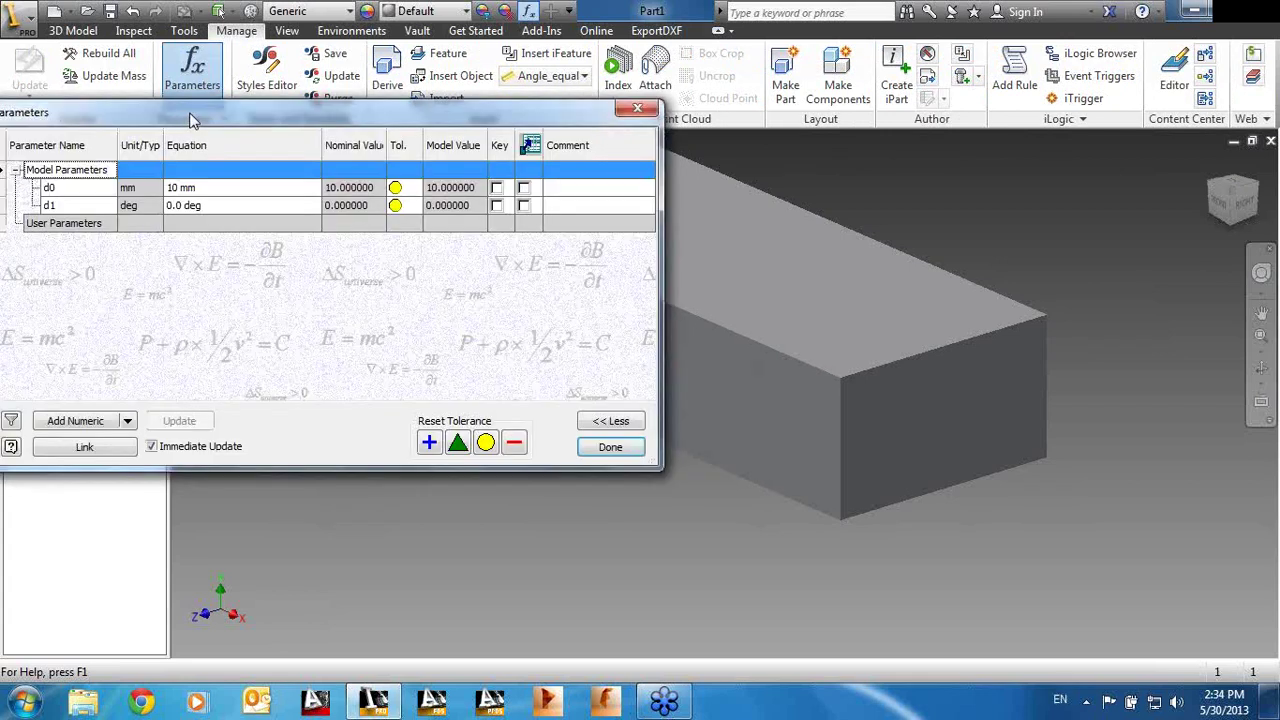
{"action": "left_click_drag", "start_coordinate": [205, 114], "coordinate": [502, 210]}
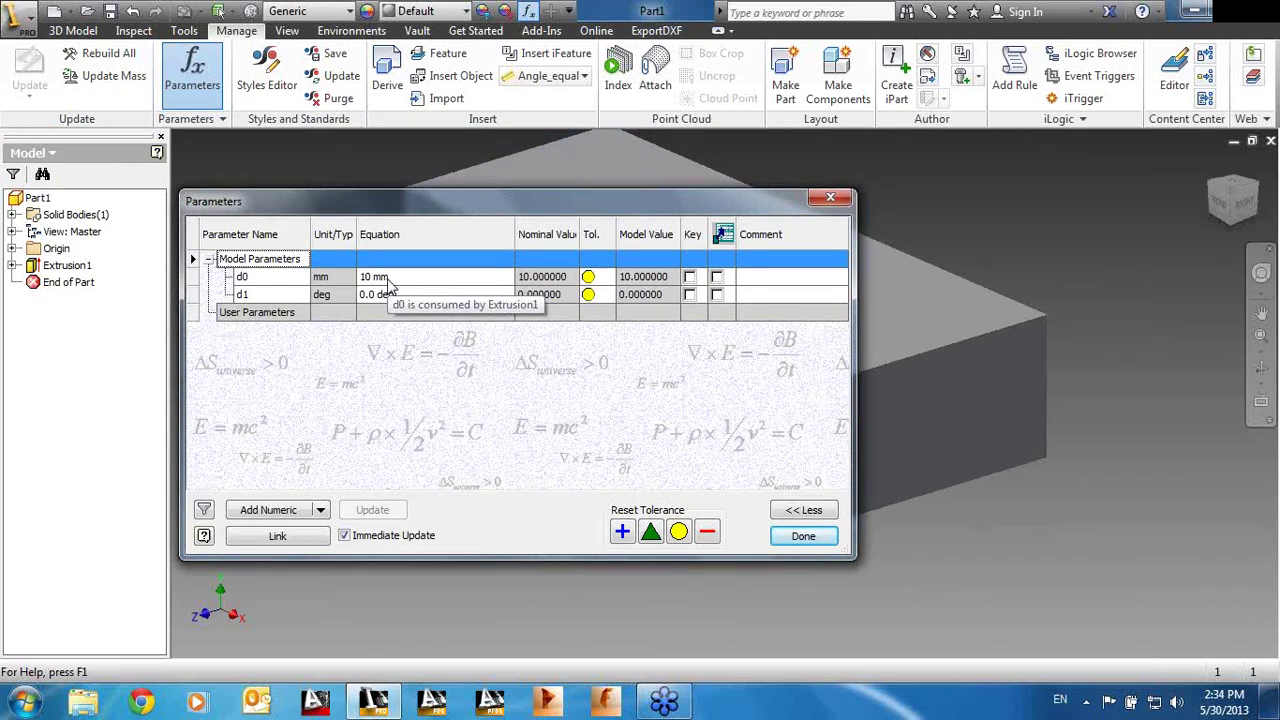
{"action": "left_click", "coordinate": [836, 199]}
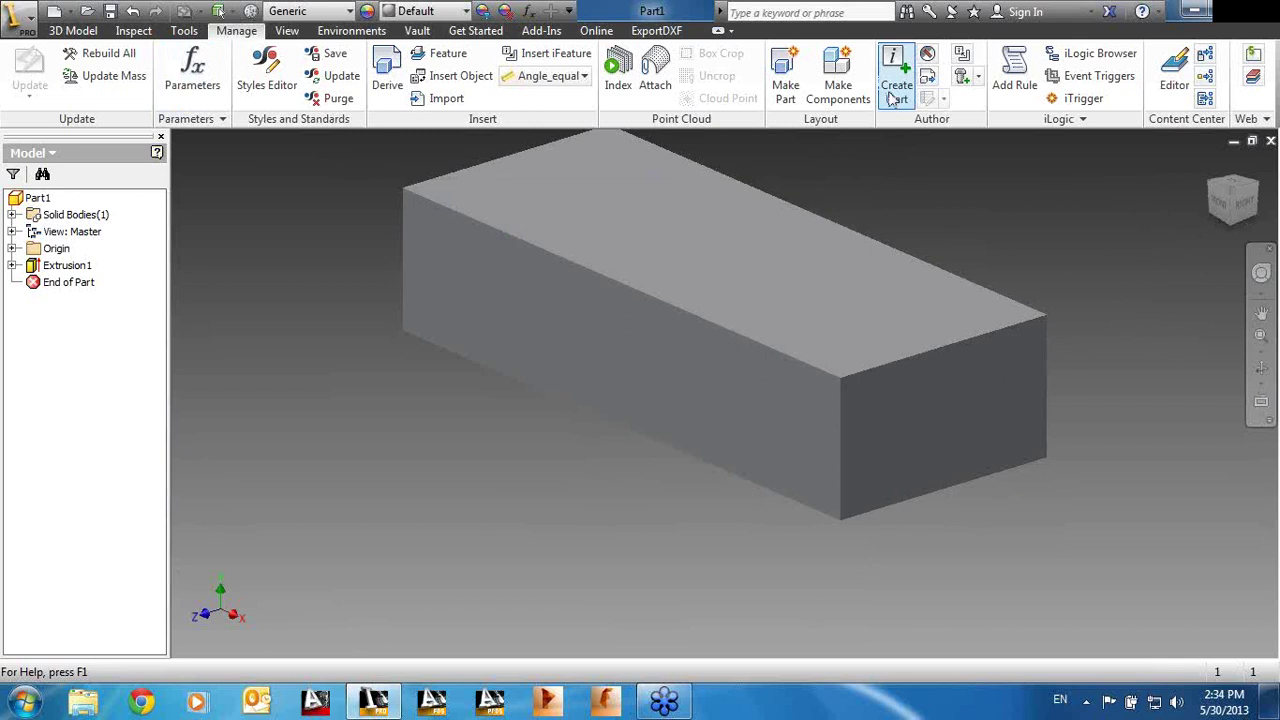
{"action": "left_click", "coordinate": [892, 100]}
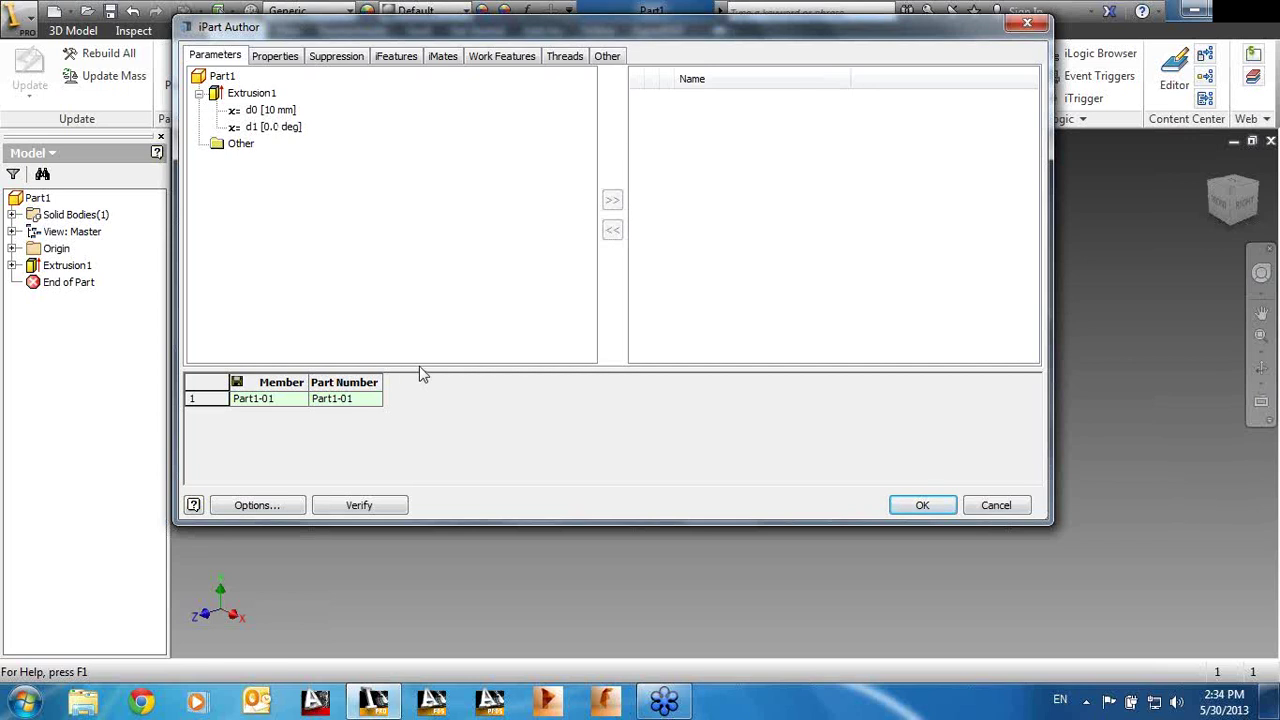
{"action": "left_click", "coordinate": [1027, 22]}
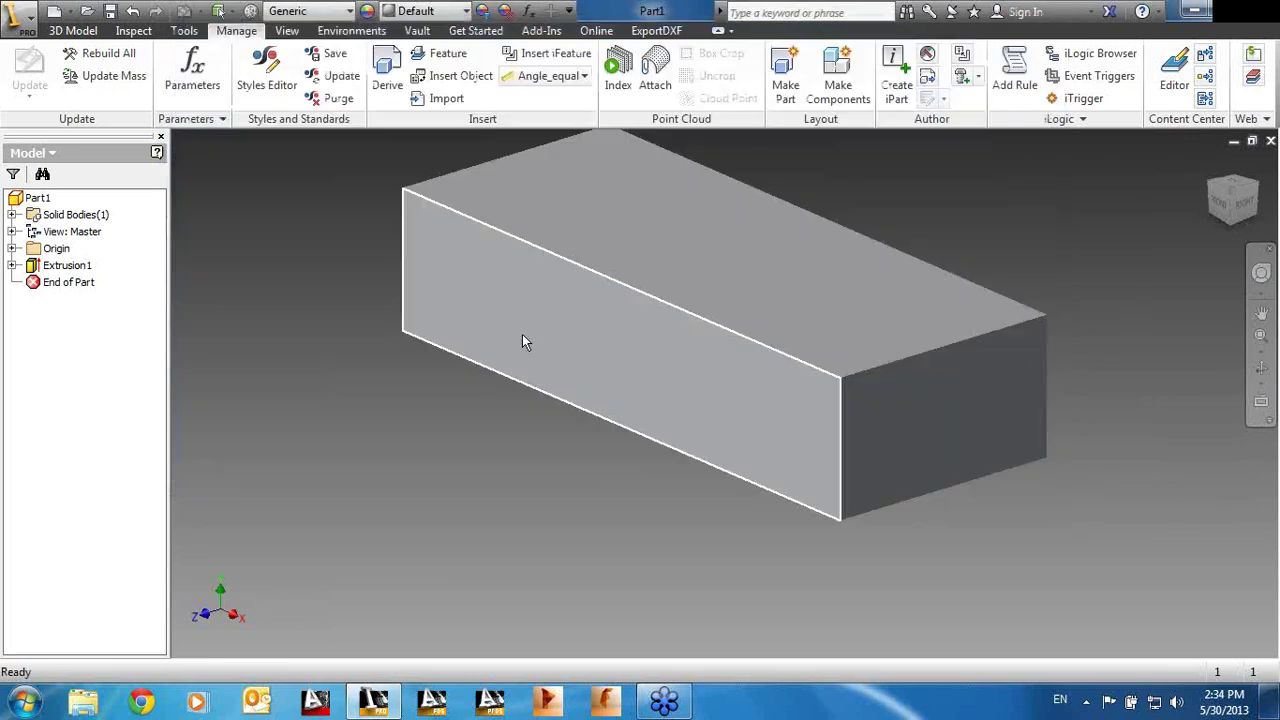
Step: Edit the sketch of the box extrusion and delete the whole undimensioned rectangle from it
{"action": "left_click", "coordinate": [12, 265]}
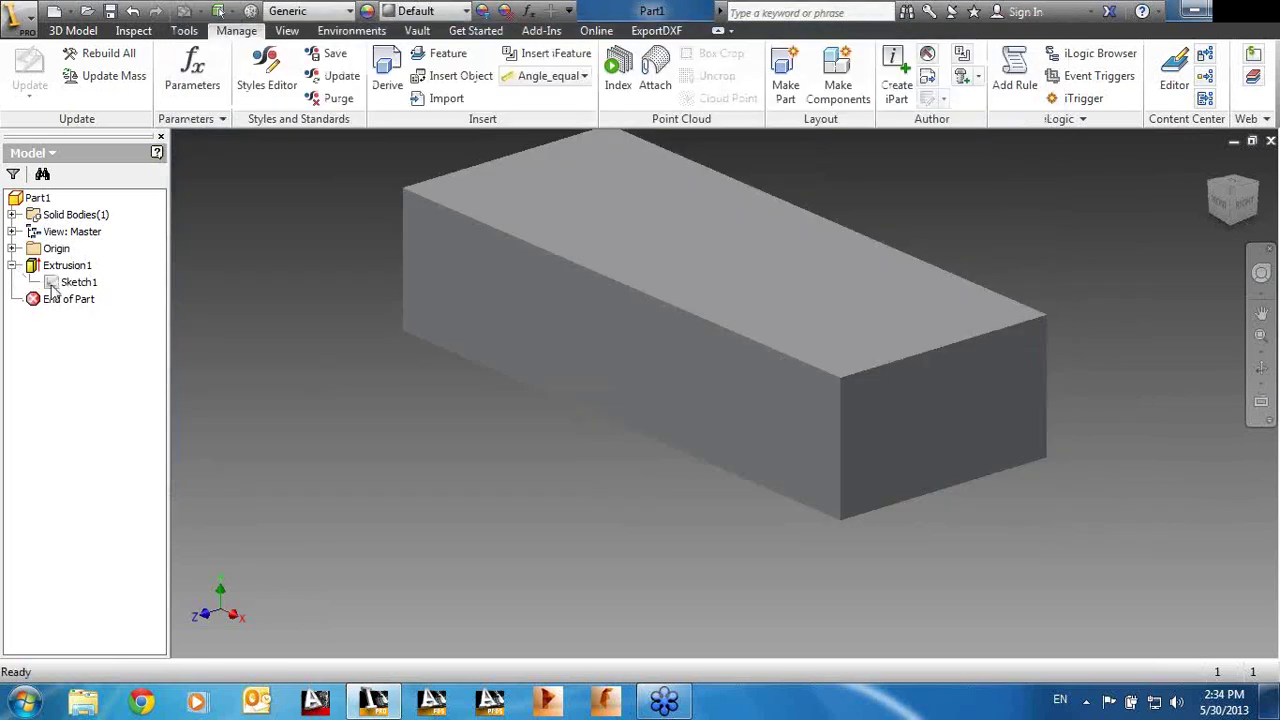
{"action": "right_click", "coordinate": [56, 285]}
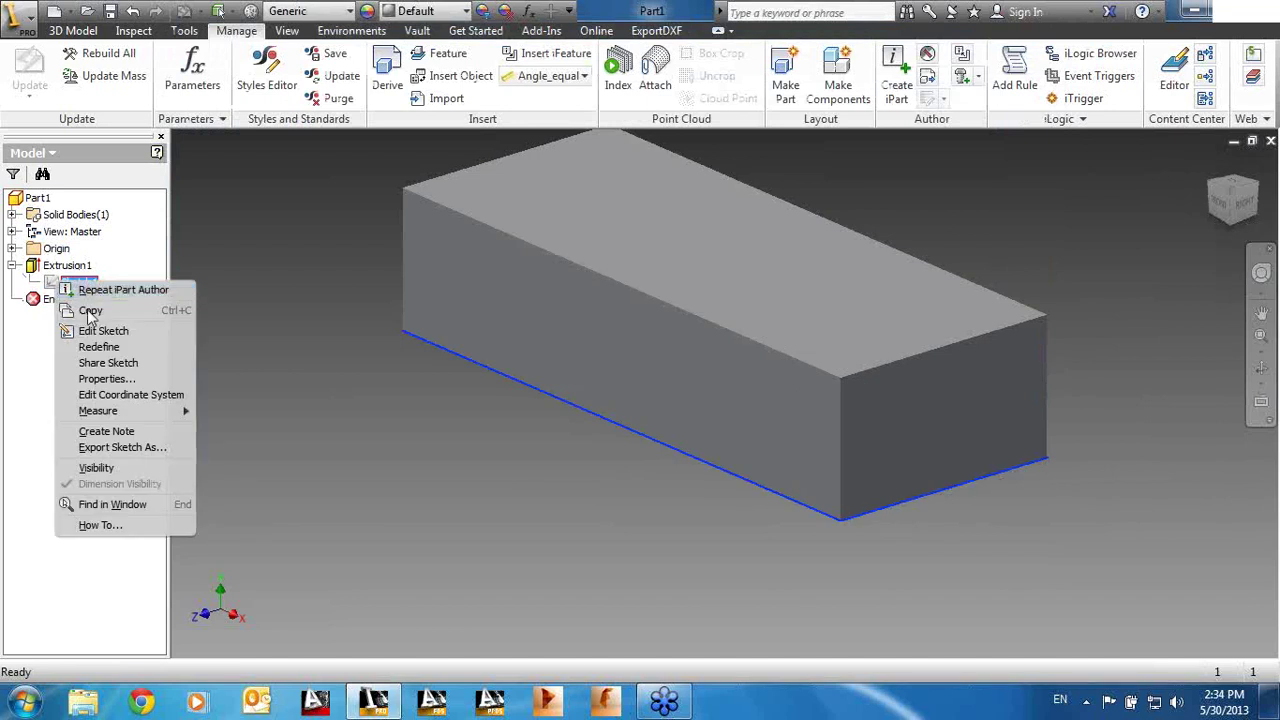
{"action": "left_click", "coordinate": [96, 331]}
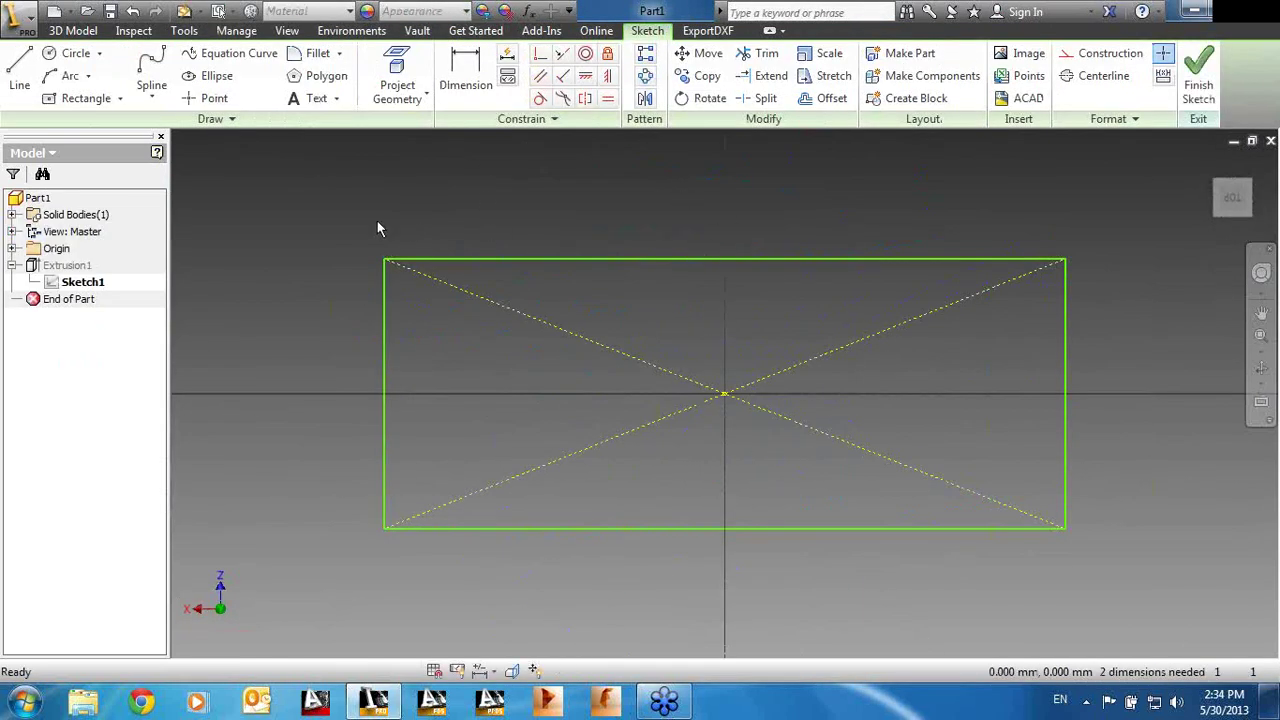
{"action": "mouse_move", "coordinate": [328, 224]}
{"action": "left_mouse_down"}
{"action": "mouse_move", "coordinate": [1000, 380]}
{"action": "mouse_move", "coordinate": [1120, 593]}
{"action": "left_mouse_up"}
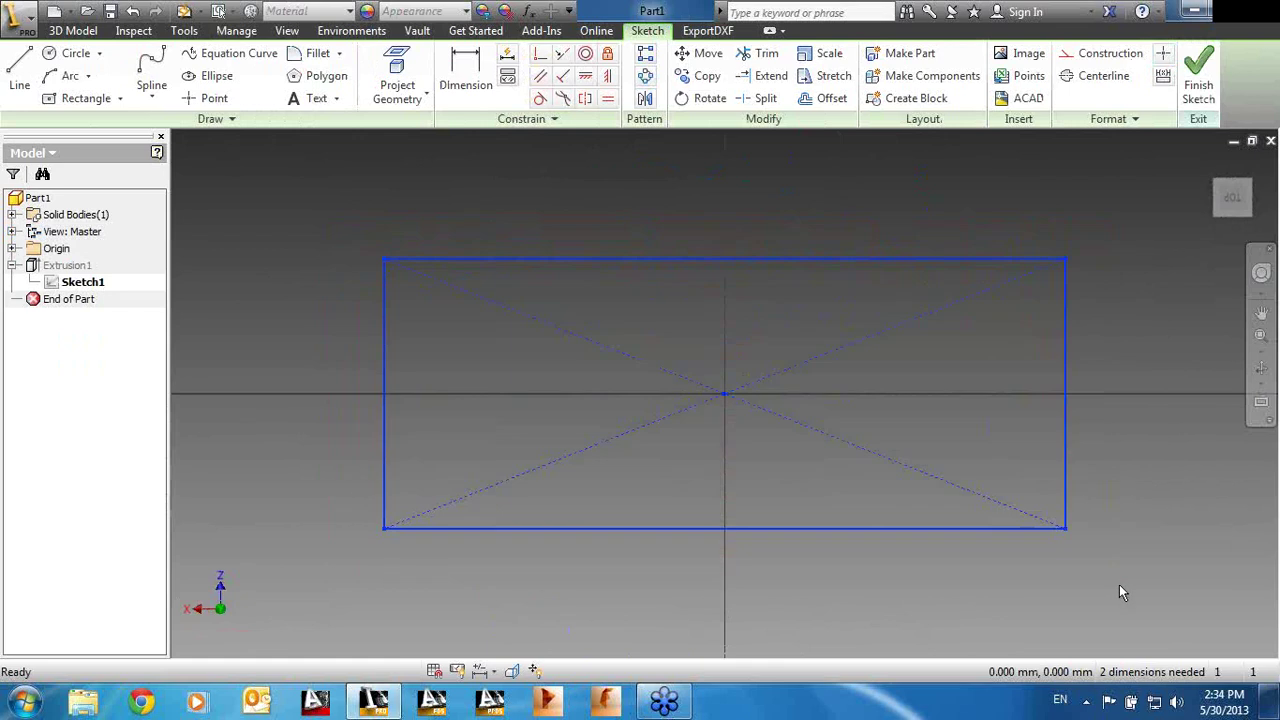
{"action": "key", "text": "Delete"}
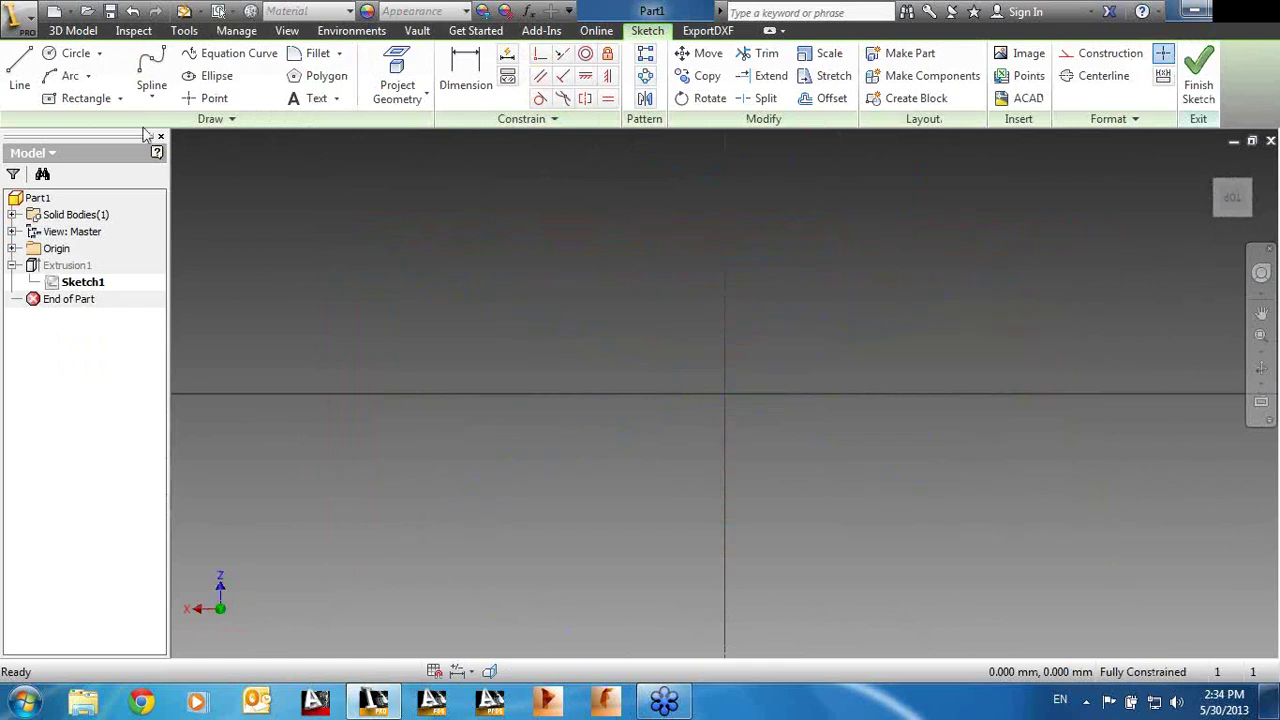
Step: Draw a centre rectangle on the sketch origin, 1200 mm wide and 500 mm high
{"action": "left_click", "coordinate": [55, 99]}
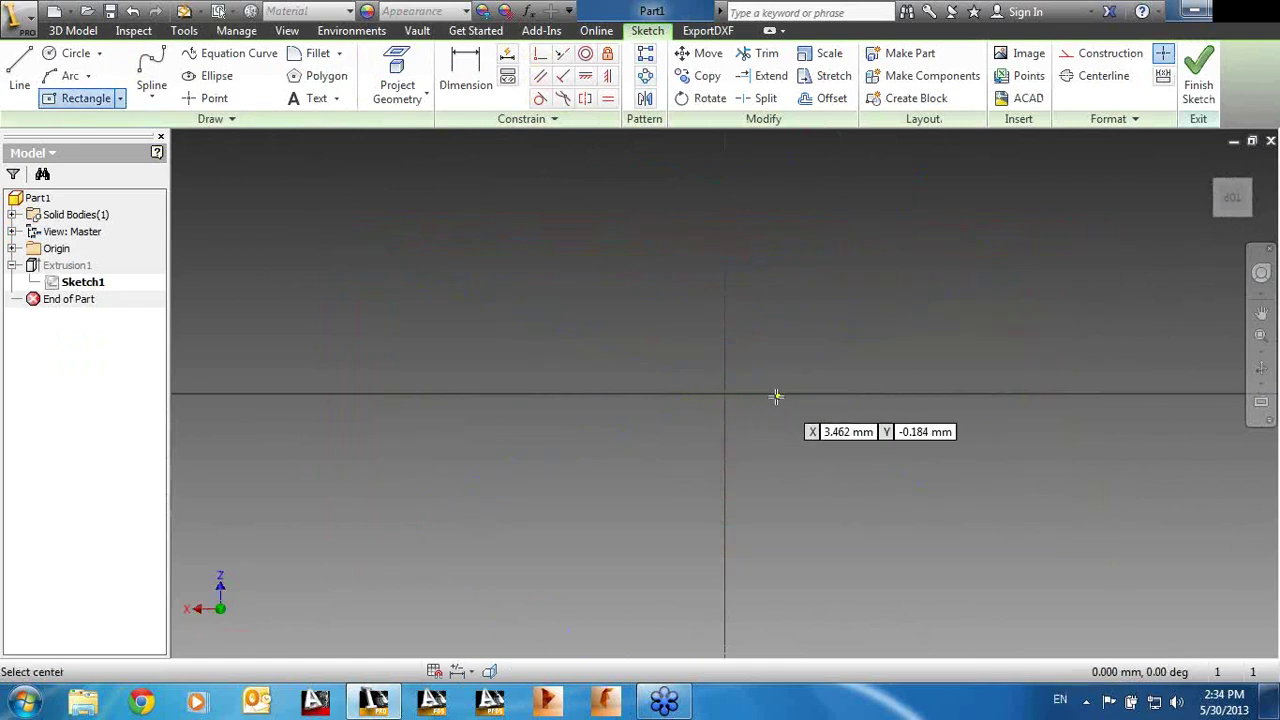
{"action": "left_click", "coordinate": [724, 394]}
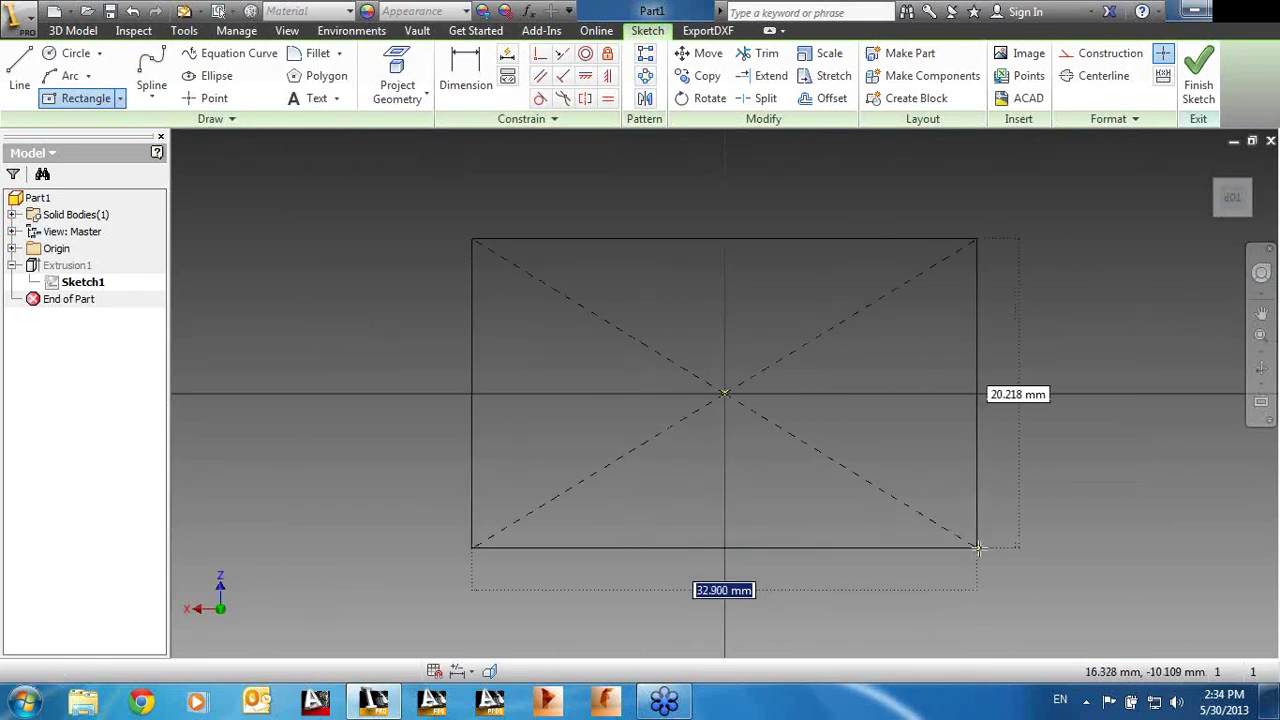
{"action": "type", "text": "1200"}
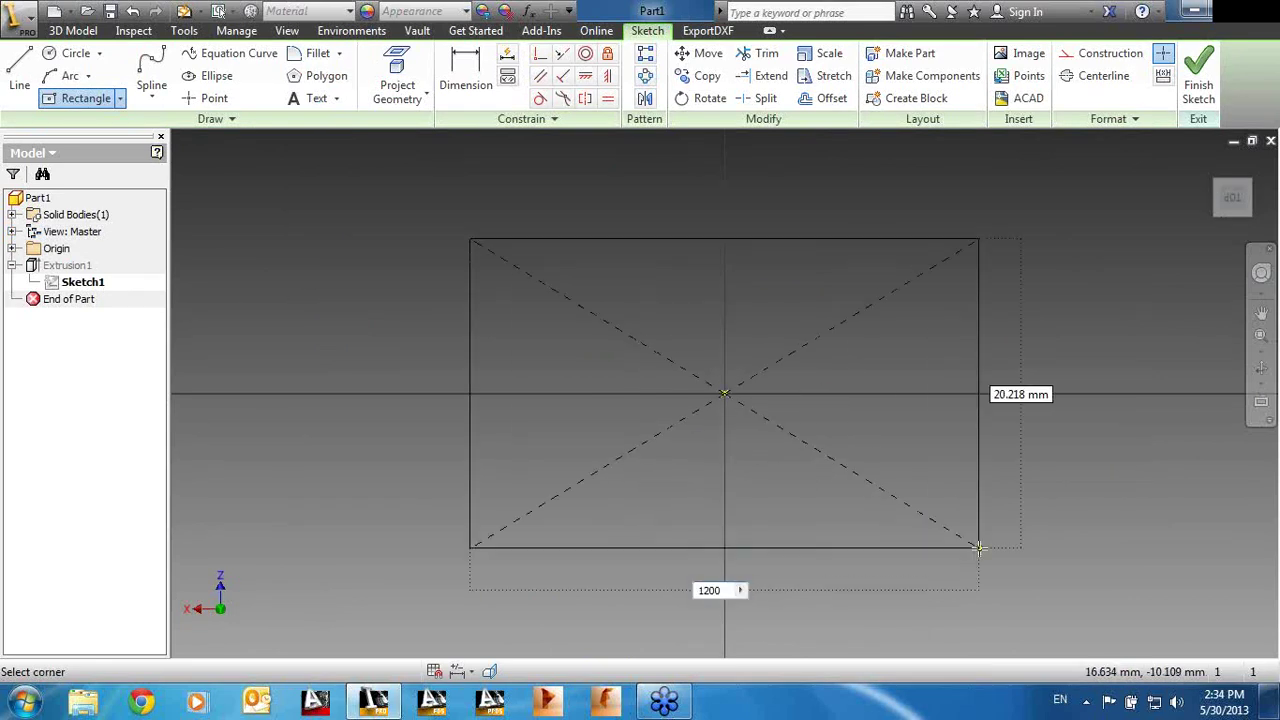
{"action": "key", "text": "Tab"}
{"action": "type", "text": "5"}
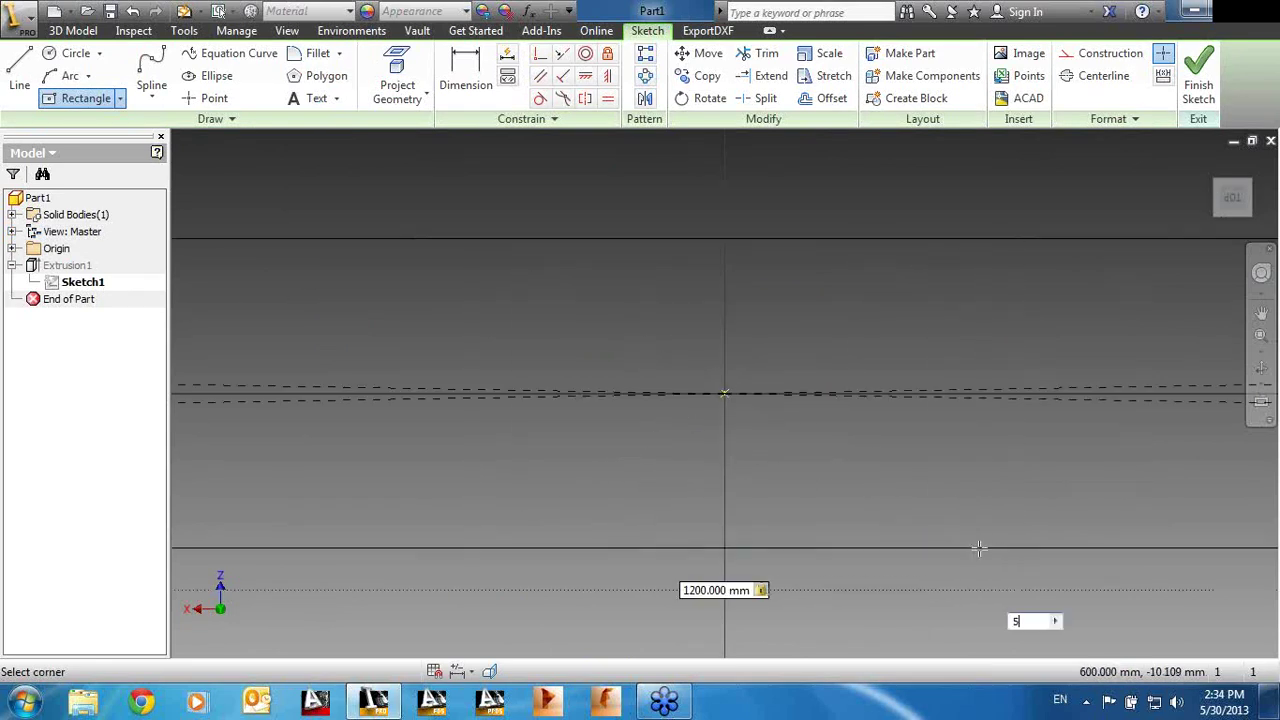
{"action": "type", "text": "00"}
{"action": "key", "text": "Return"}
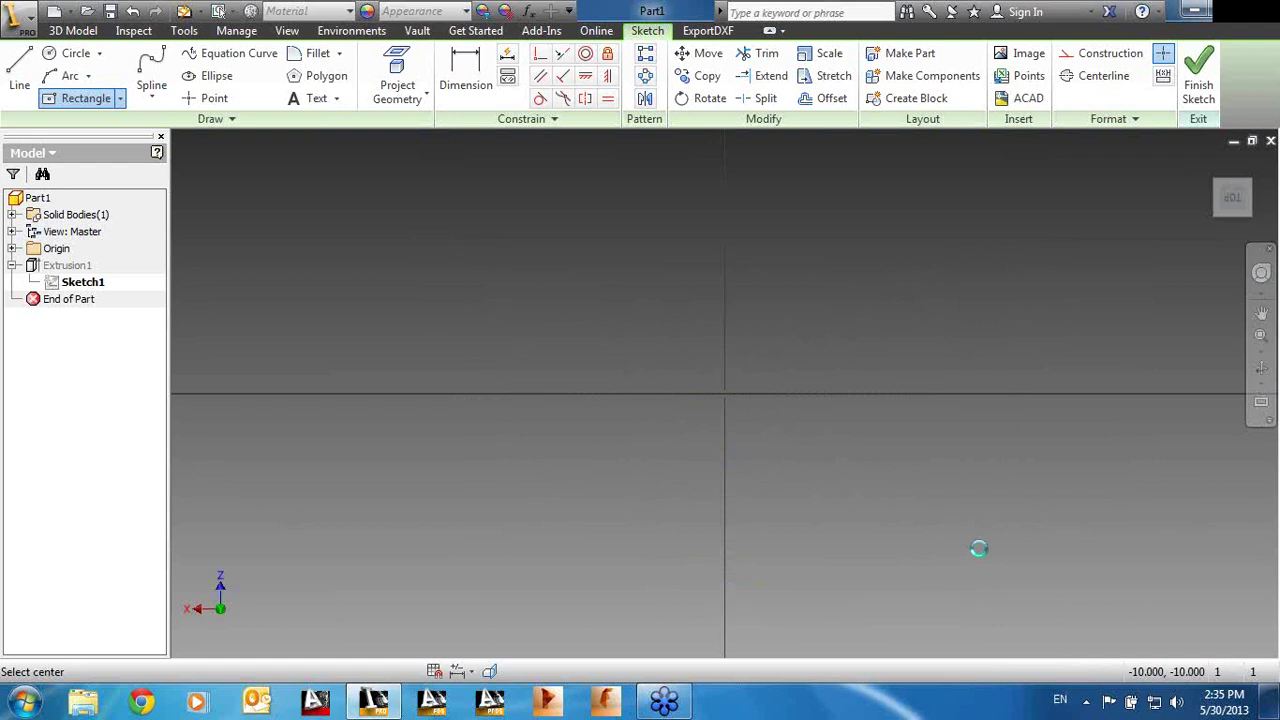
{"action": "scroll", "coordinate": [655, 375], "scroll_direction": "down", "scroll_amount": 5}
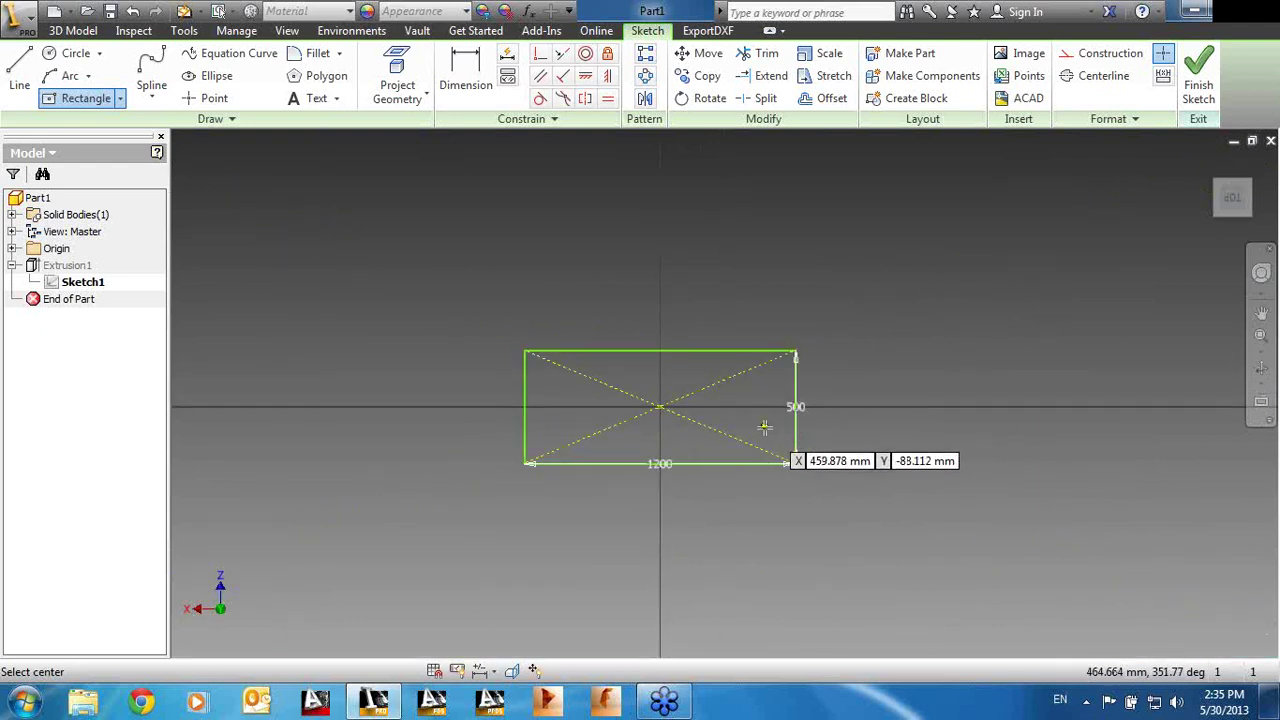
{"action": "key", "text": "Escape"}
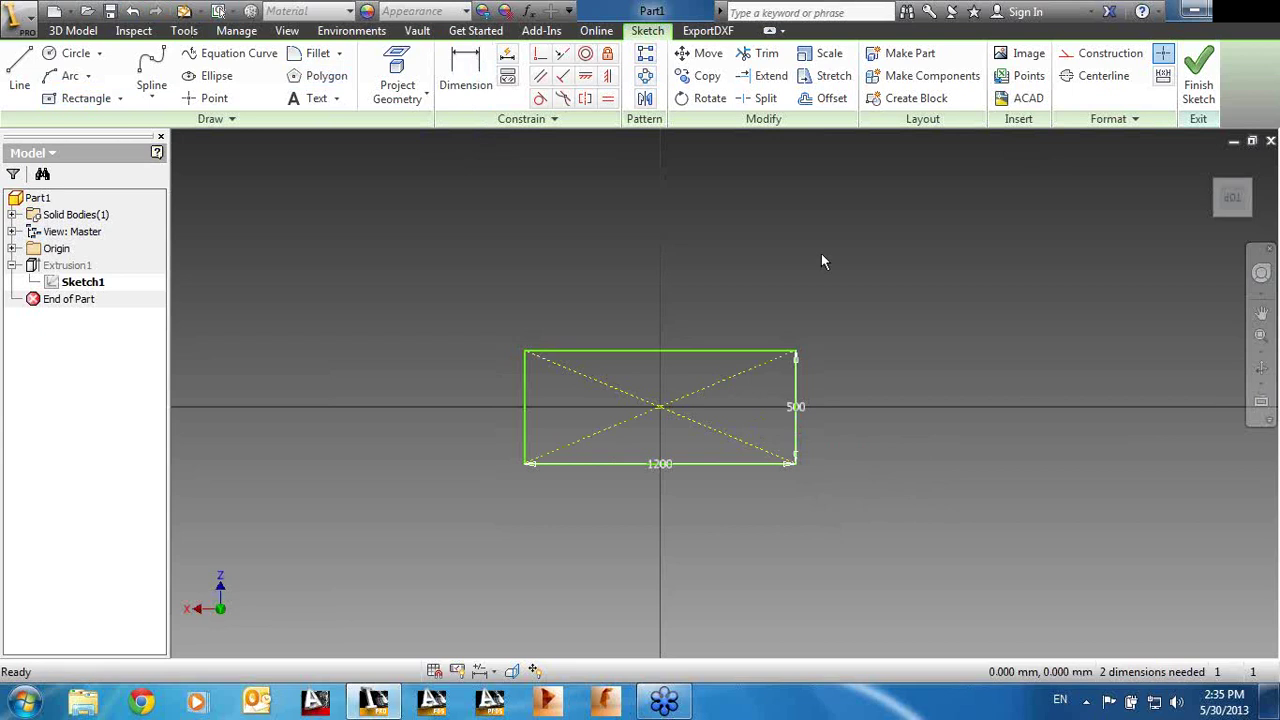
Step: Move the height and width dimensions outside the rectangle's outline and finish the sketch
{"action": "left_click_drag", "start_coordinate": [798, 407], "coordinate": [843, 412]}
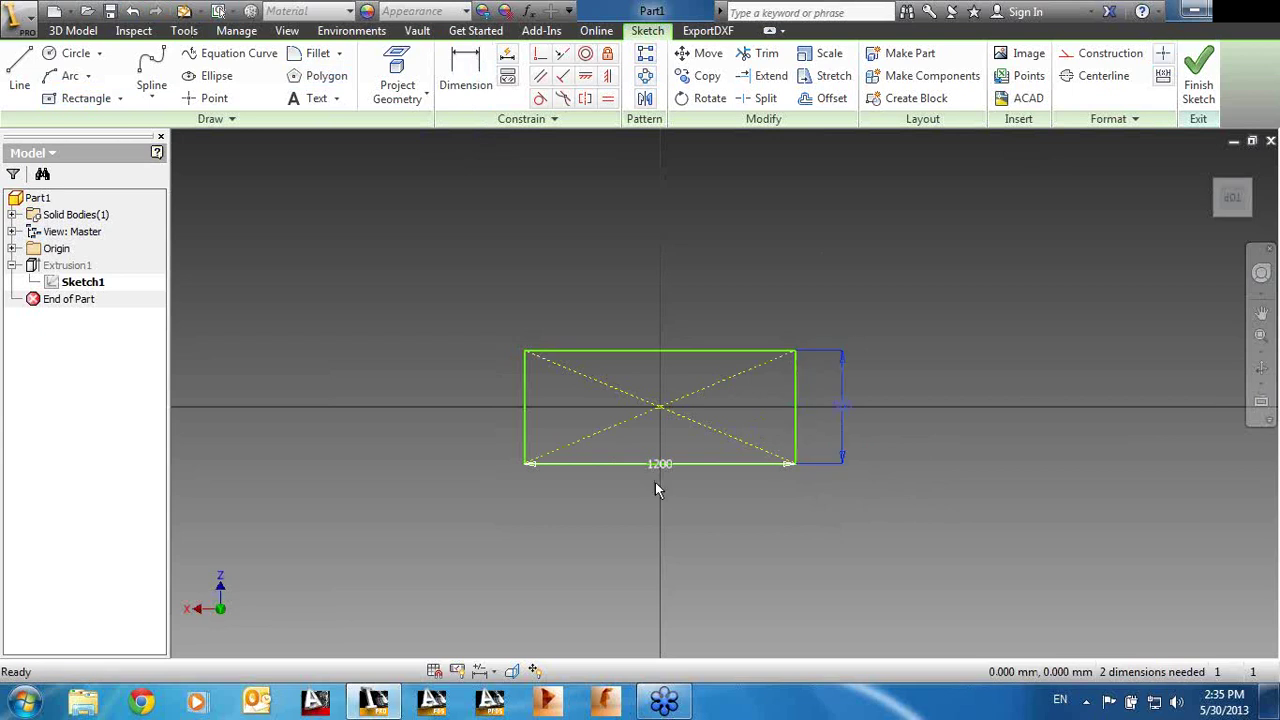
{"action": "left_click_drag", "start_coordinate": [660, 466], "coordinate": [660, 498]}
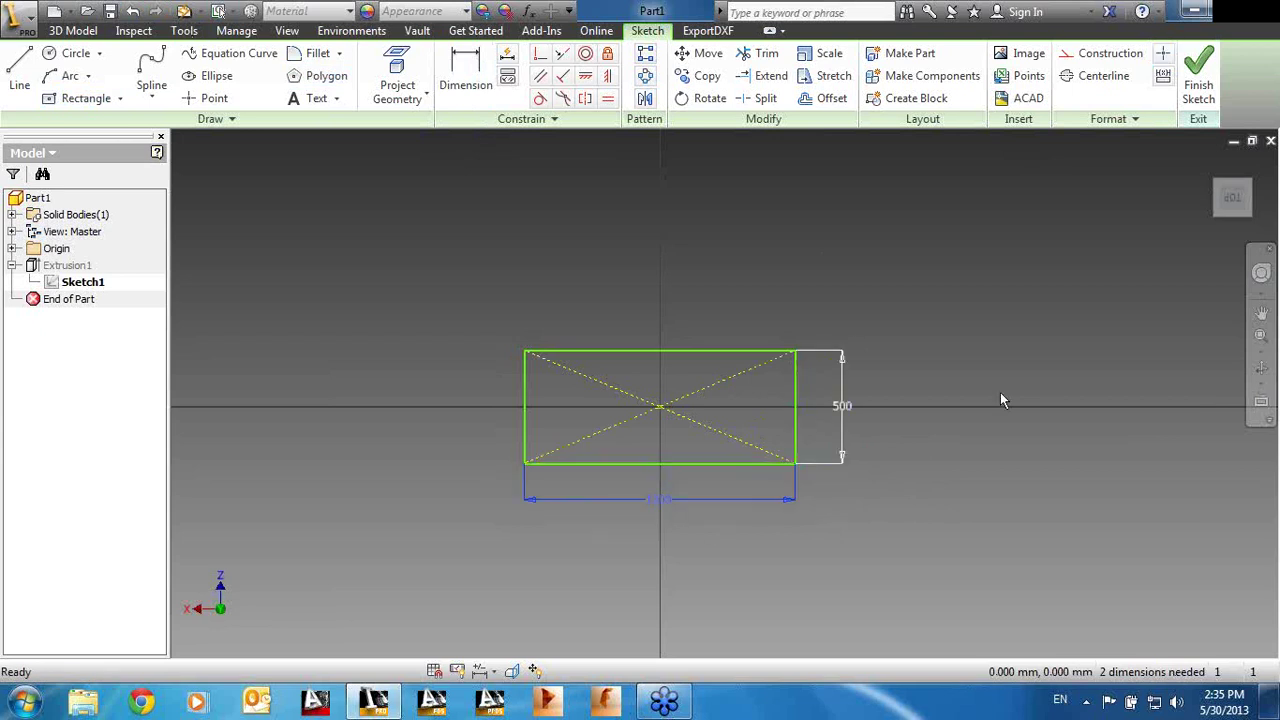
{"action": "left_click", "coordinate": [1197, 80]}
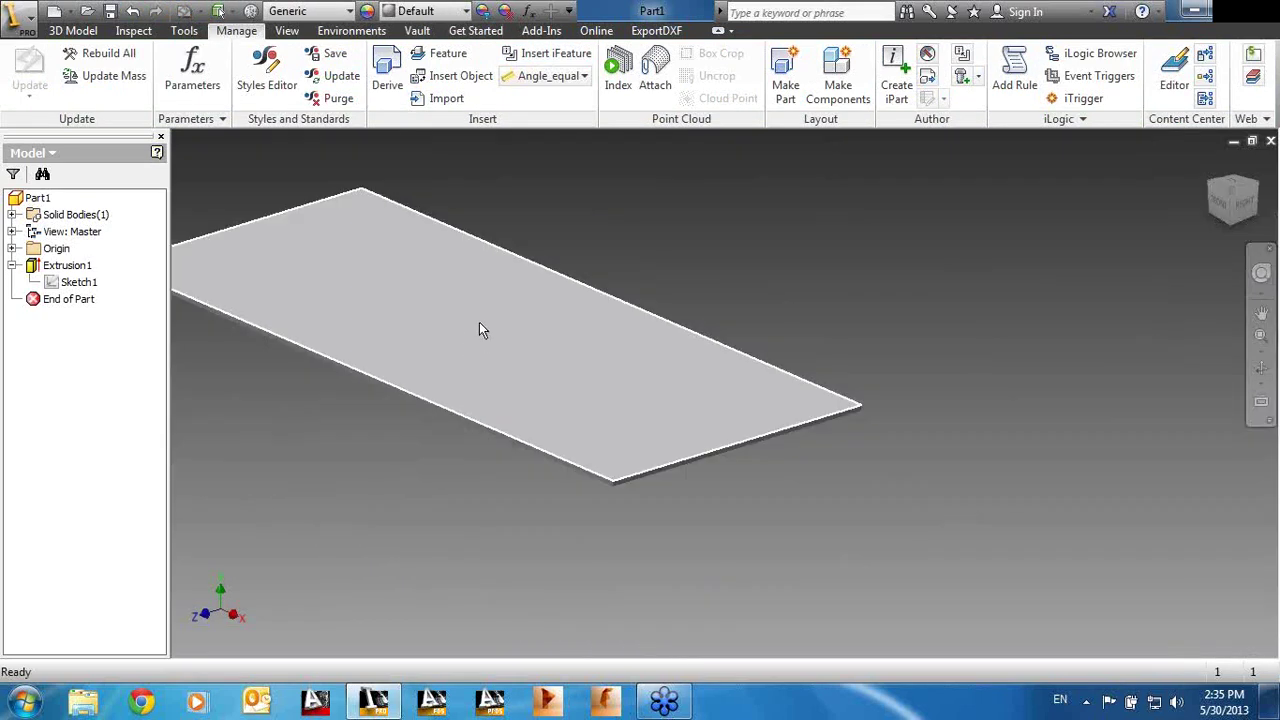
Step: Edit the box extrusion and set its distance to 300 mm
{"action": "right_click", "coordinate": [77, 268]}
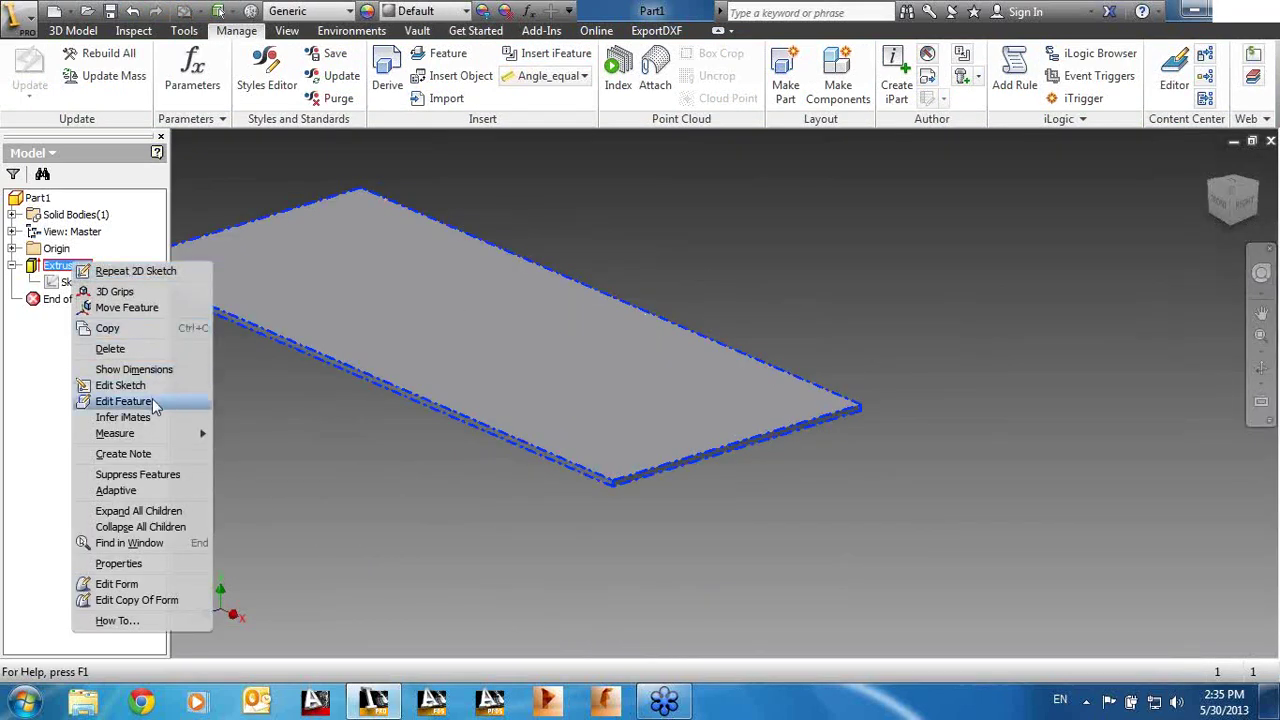
{"action": "left_click", "coordinate": [123, 401]}
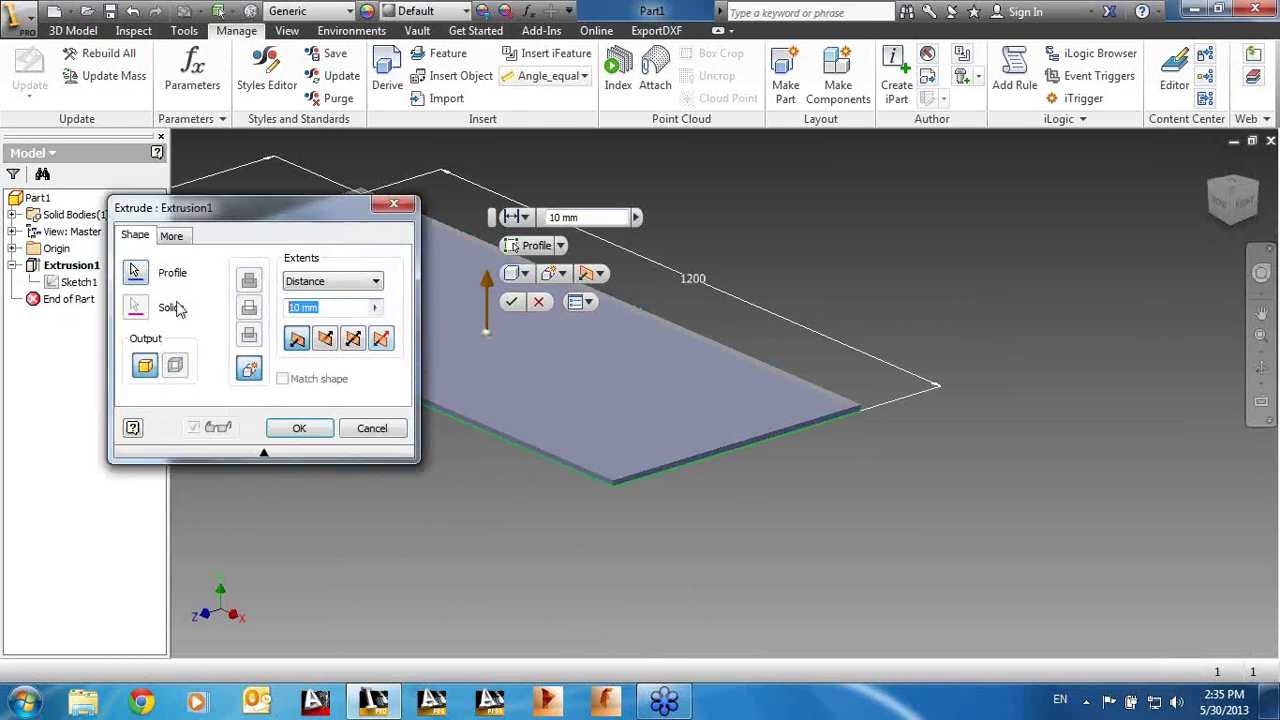
{"action": "type", "text": "300"}
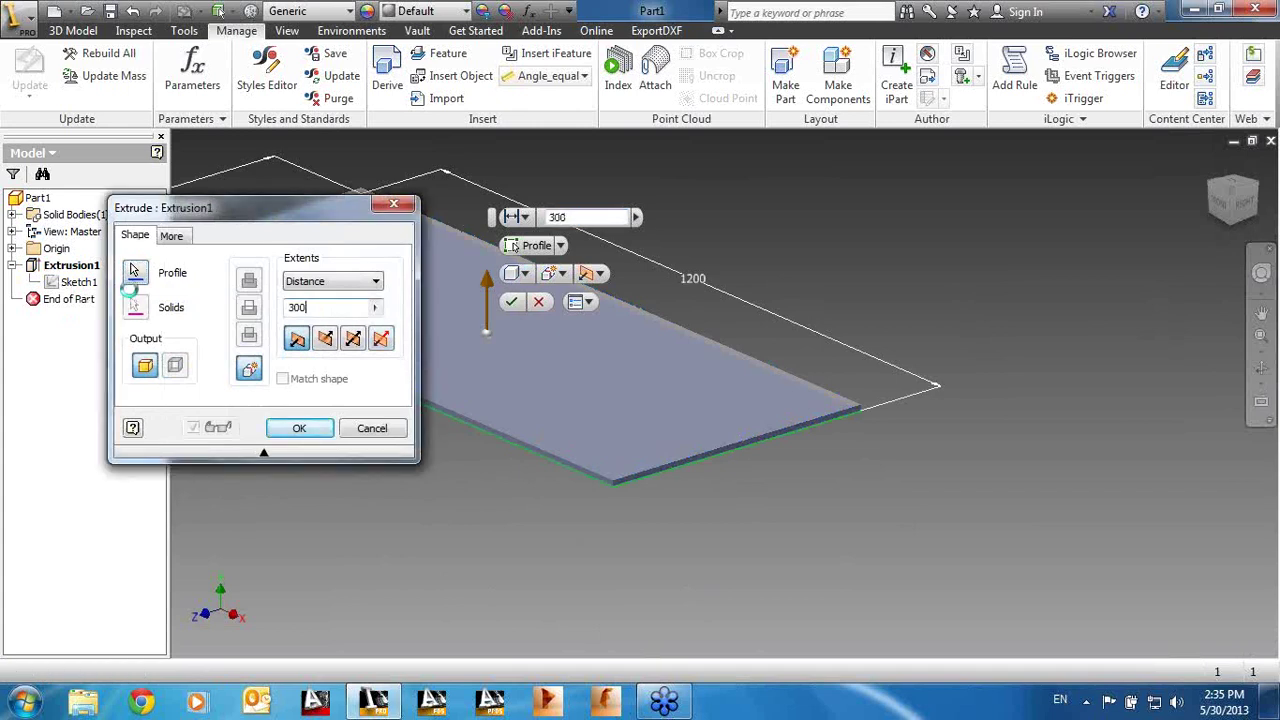
{"action": "key", "text": "Return"}
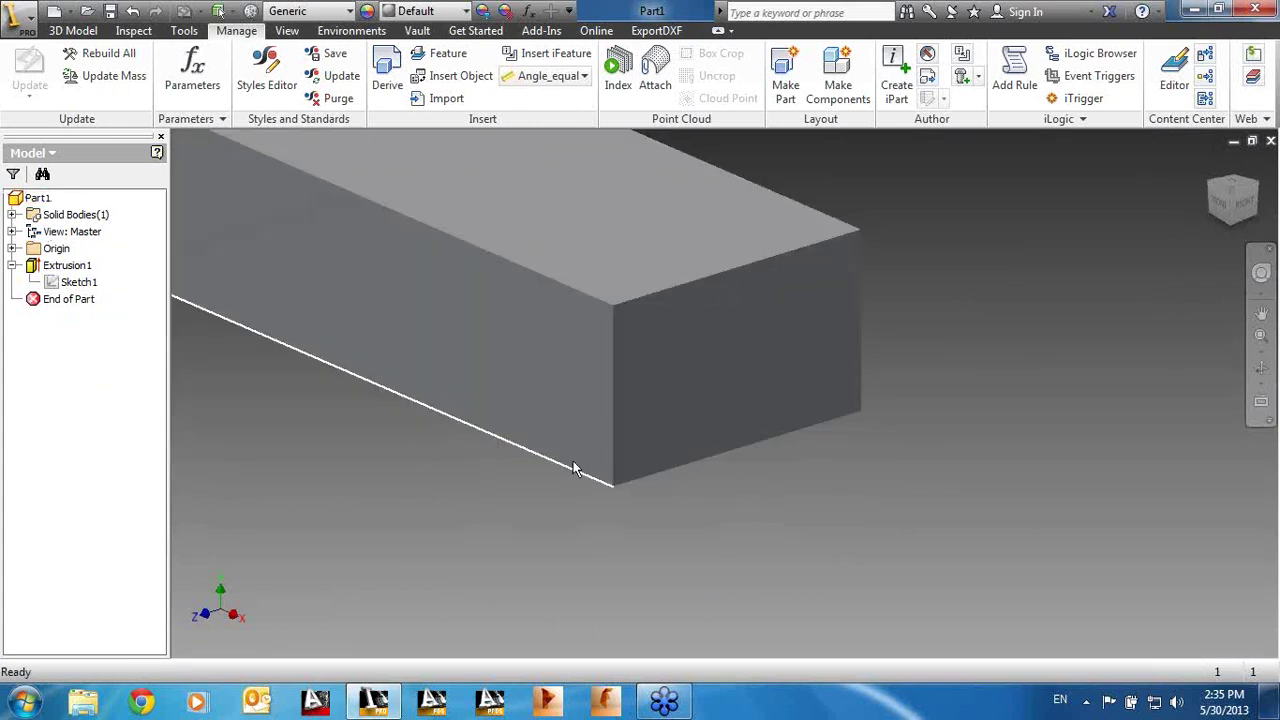
Step: Examine the box's model parameters and the parameters offered for iPart authoring, leaving both unchanged
{"action": "scroll", "coordinate": [573, 461], "scroll_direction": "down", "scroll_amount": 5}
{"action": "scroll", "coordinate": [674, 462], "scroll_direction": "up", "scroll_amount": 3}
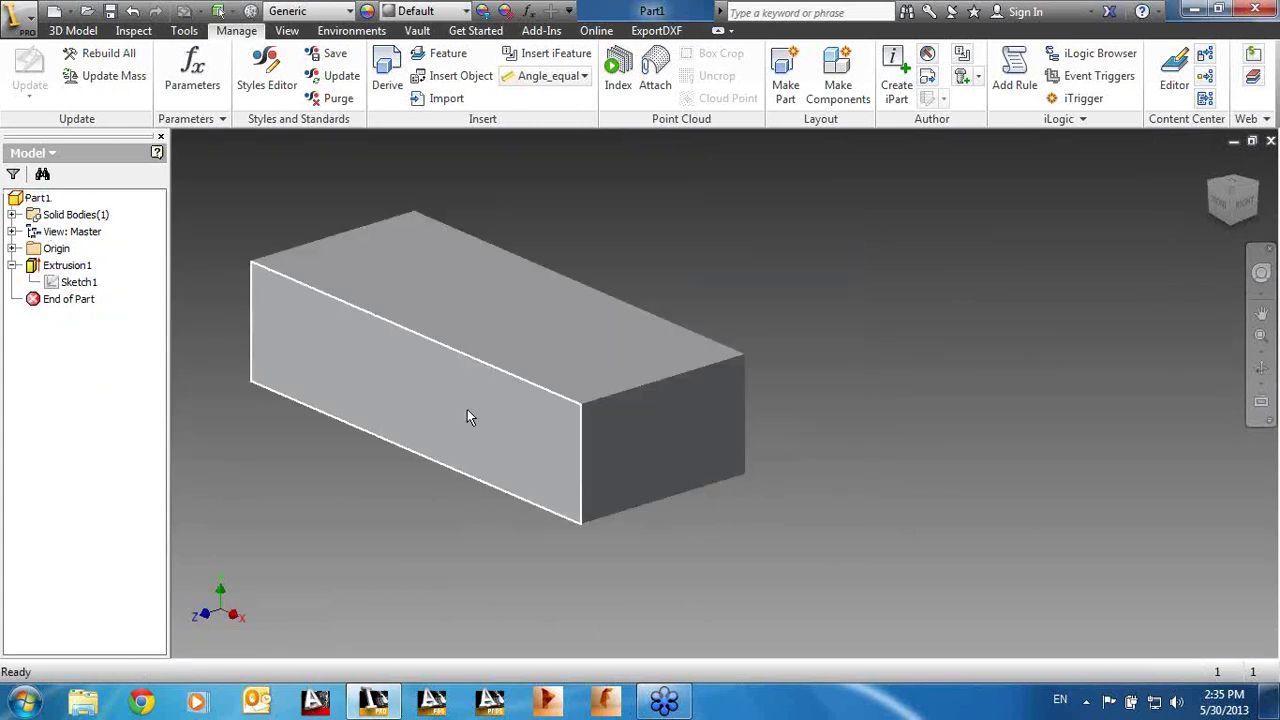
{"action": "left_click", "coordinate": [207, 86]}
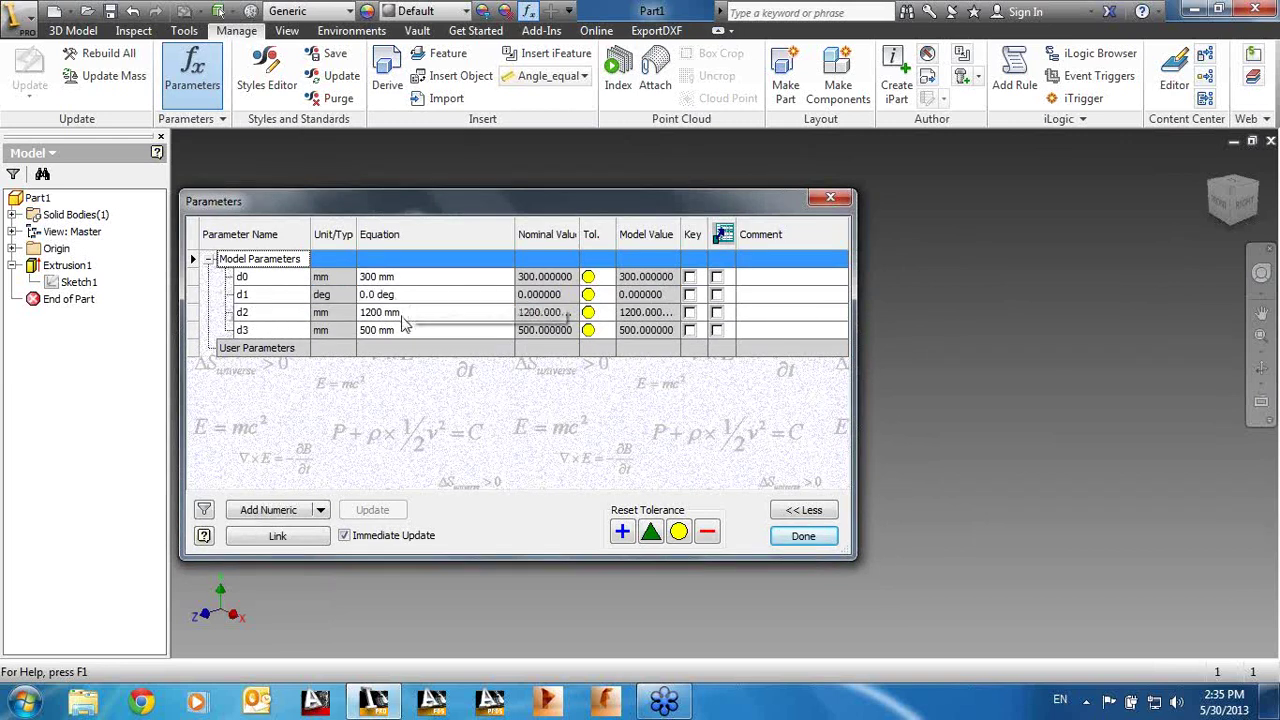
{"action": "left_click", "coordinate": [830, 197]}
{"action": "left_click", "coordinate": [897, 100]}
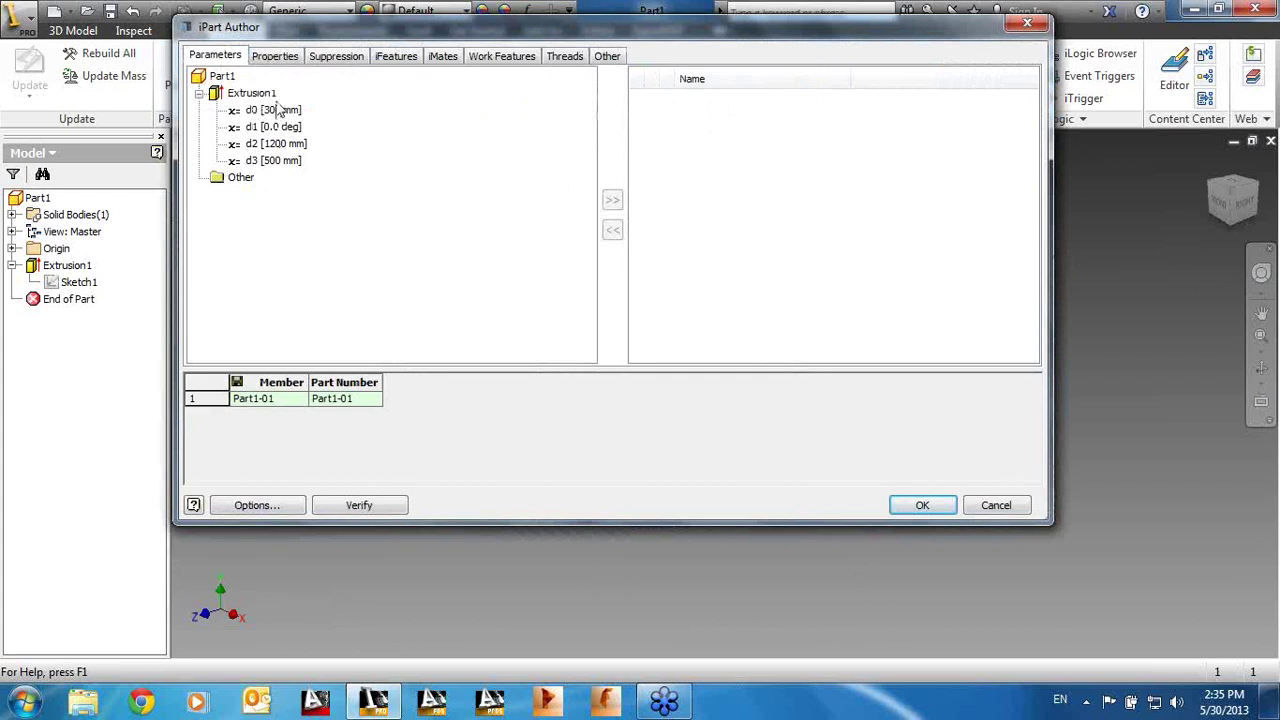
{"action": "left_click", "coordinate": [1027, 22]}
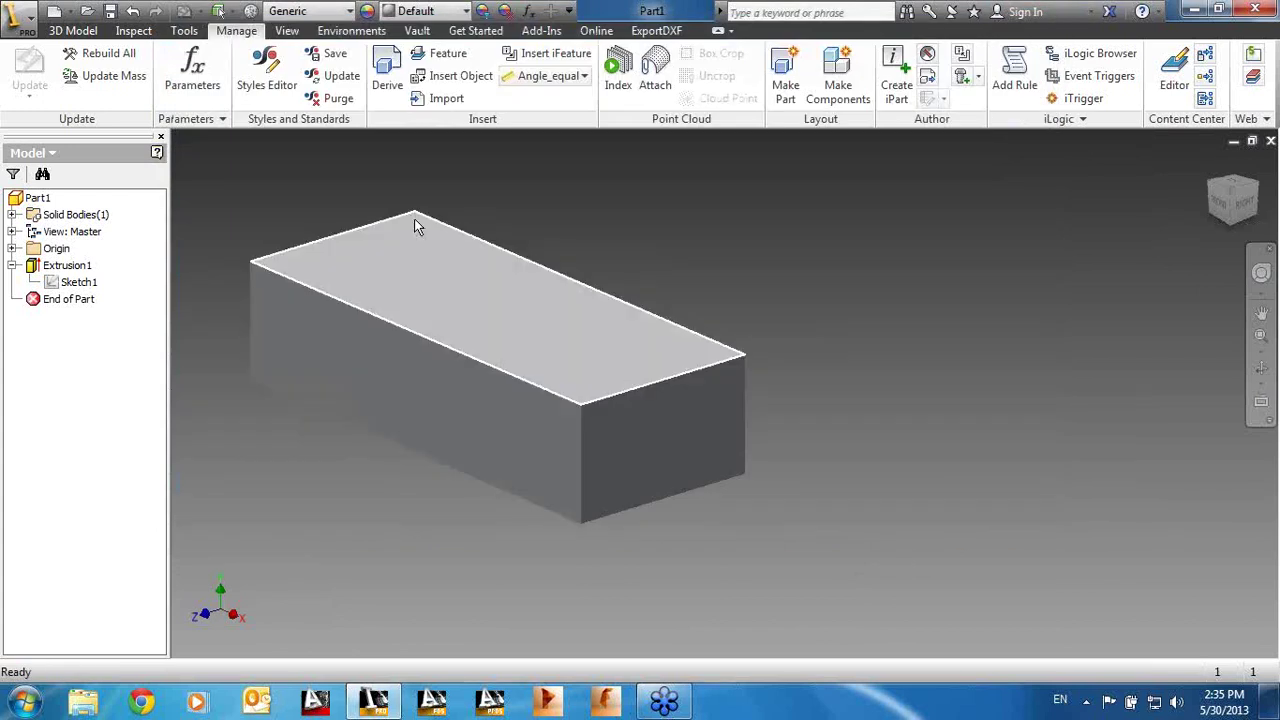
Step: Set the equation of model parameter d3 to d2/2-100 so the box's height in the sketch depends on its width
{"action": "left_click", "coordinate": [203, 82]}
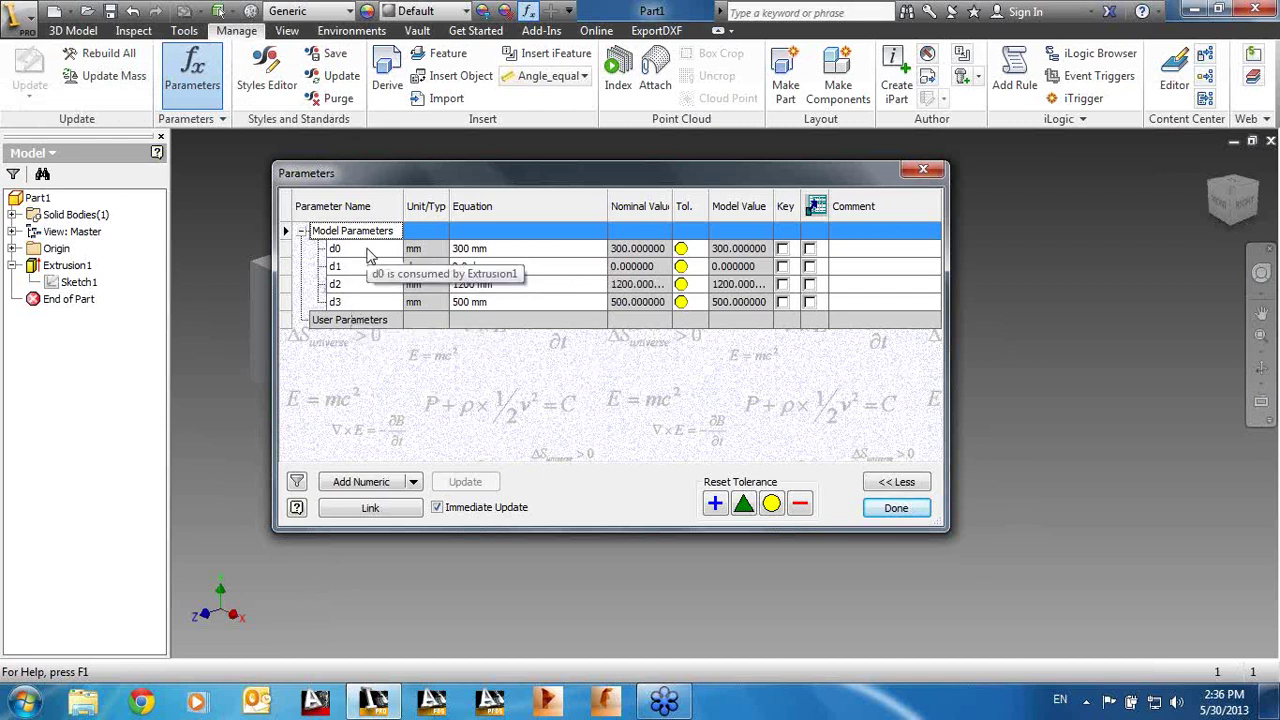
{"action": "left_click", "coordinate": [490, 301]}
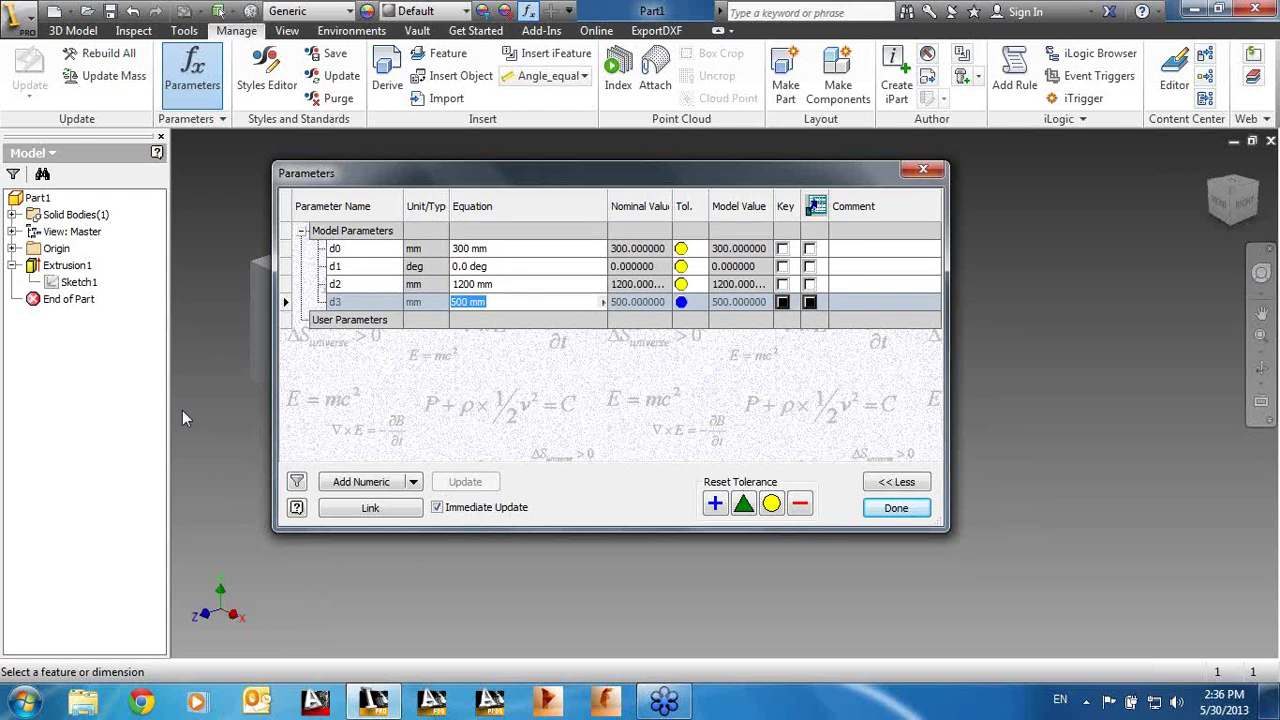
{"action": "type", "text": "="}
{"action": "type", "text": "2/2"}
{"action": "type", "text": "-100"}
Step: Set the equation of model parameter d0, the extrusion distance, to d2/4
{"action": "left_click", "coordinate": [506, 249]}
{"action": "left_click", "coordinate": [504, 249]}
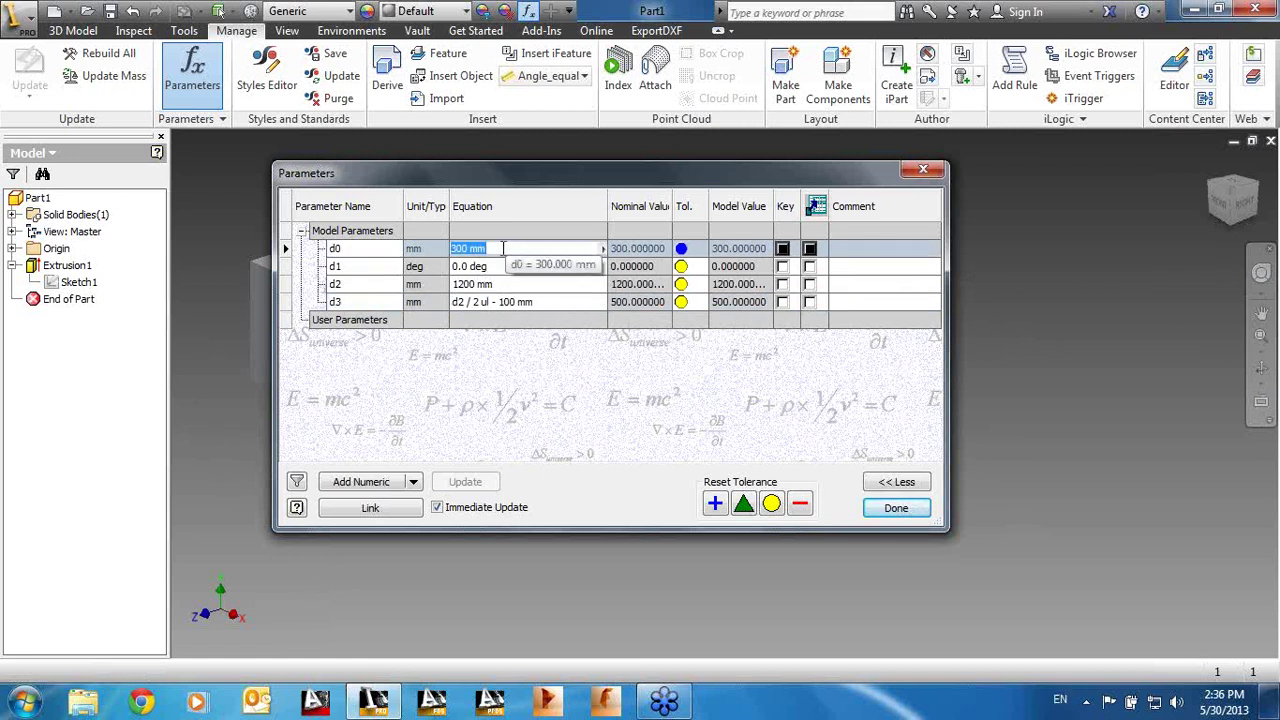
{"action": "type", "text": "d2/4"}
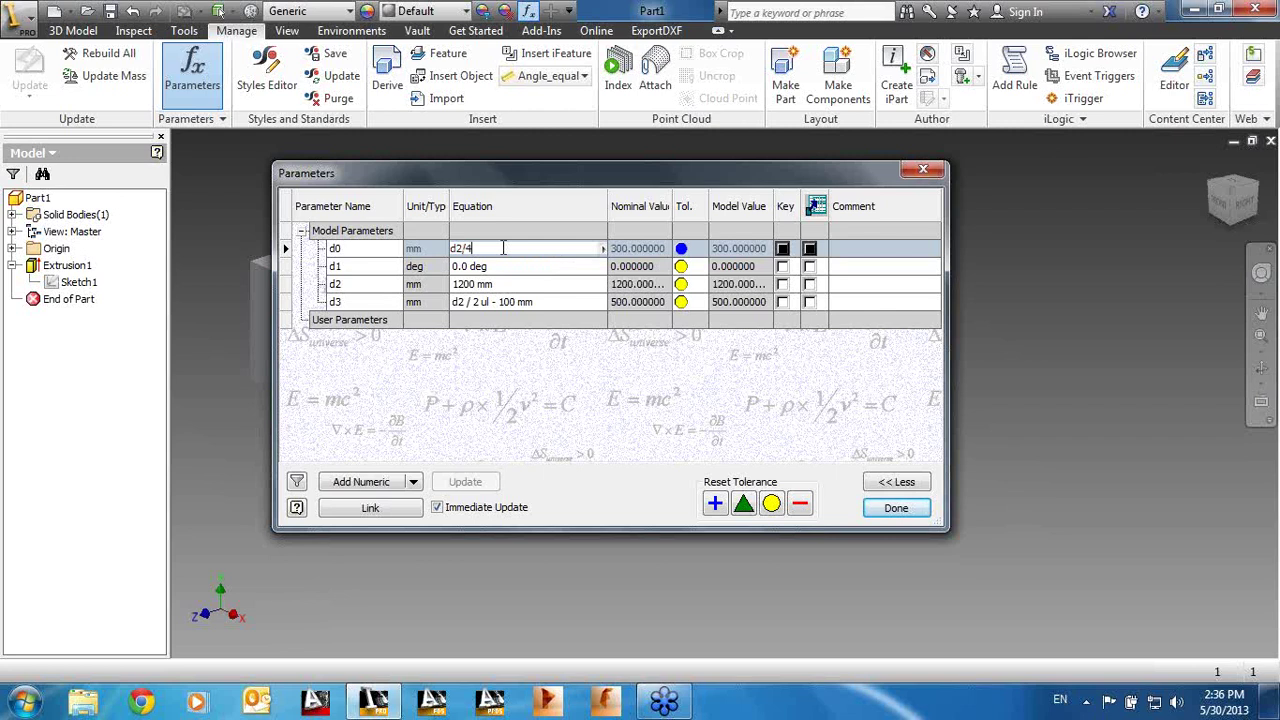
{"action": "key", "text": "Return"}
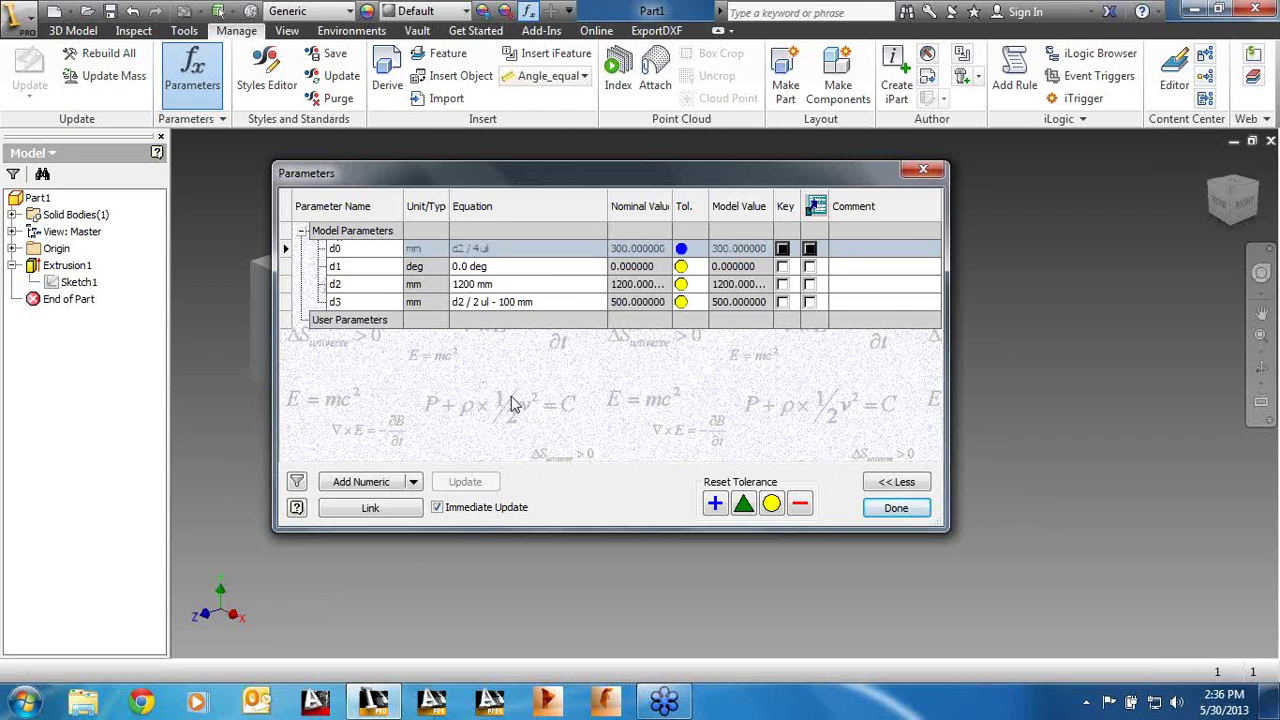
Step: Uncover the box behind the parameter table and set parameter d2 to 2400 mm to test the equations
{"action": "left_click_drag", "start_coordinate": [530, 173], "coordinate": [950, 109]}
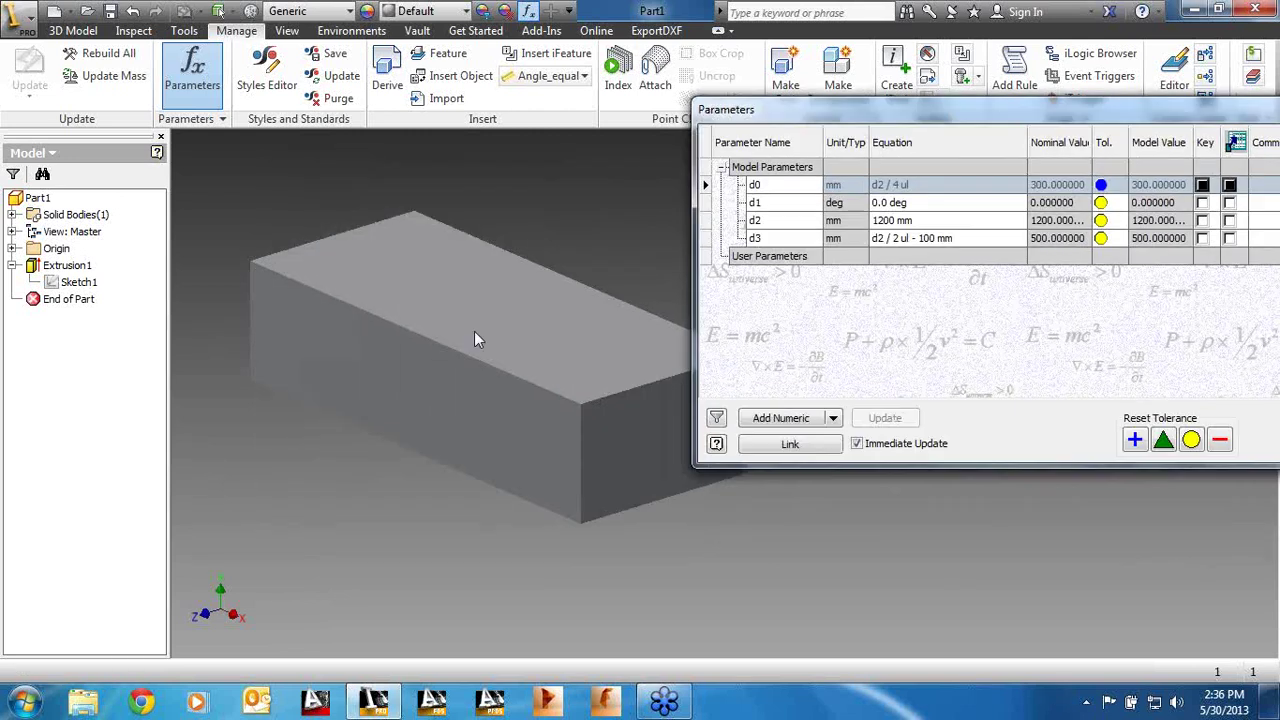
{"action": "left_click", "coordinate": [922, 222]}
{"action": "type", "text": "2"}
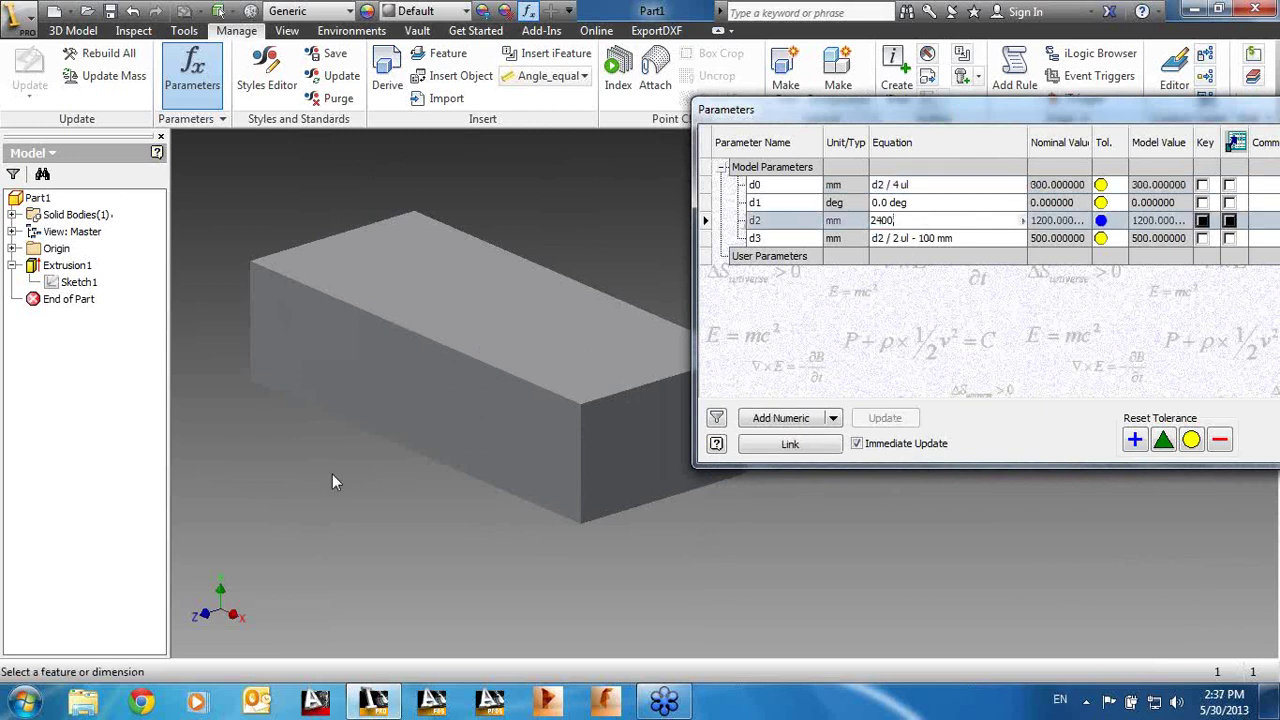
{"action": "type", "text": "400"}
{"action": "key", "text": "Return"}
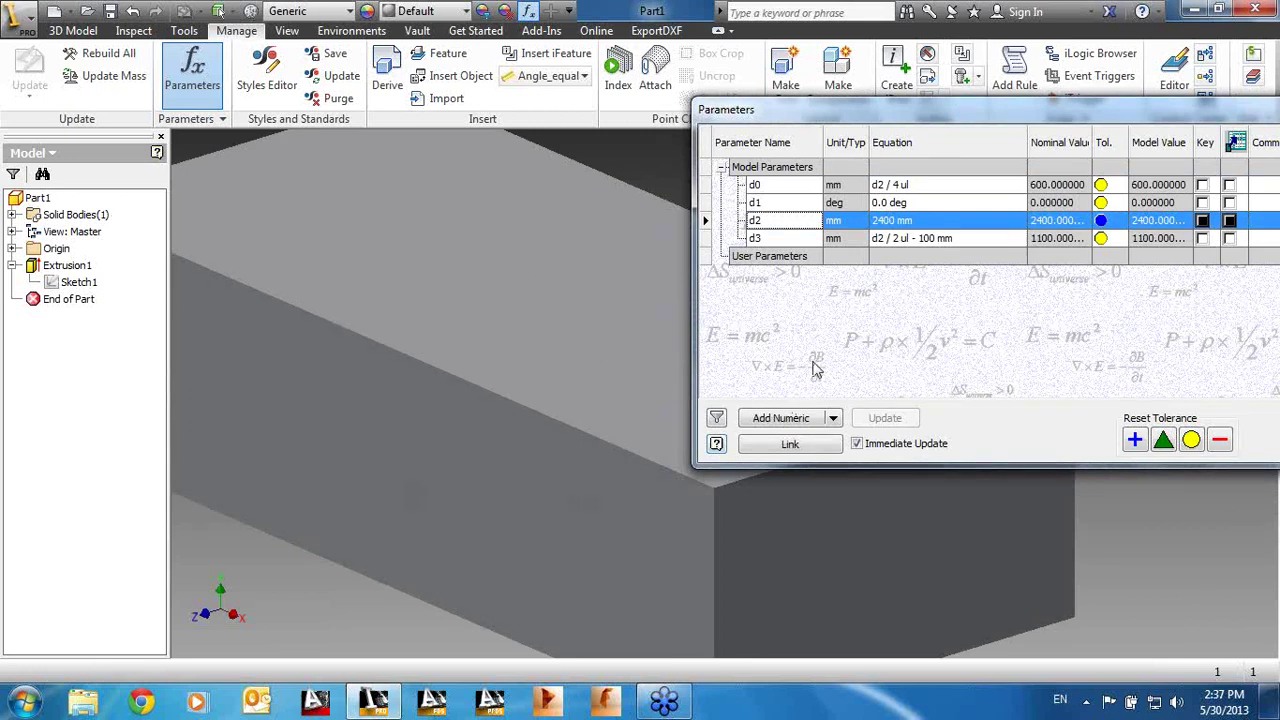
Step: Set parameter d2 to 600 mm to test the equations with a smaller box
{"action": "left_click", "coordinate": [928, 221]}
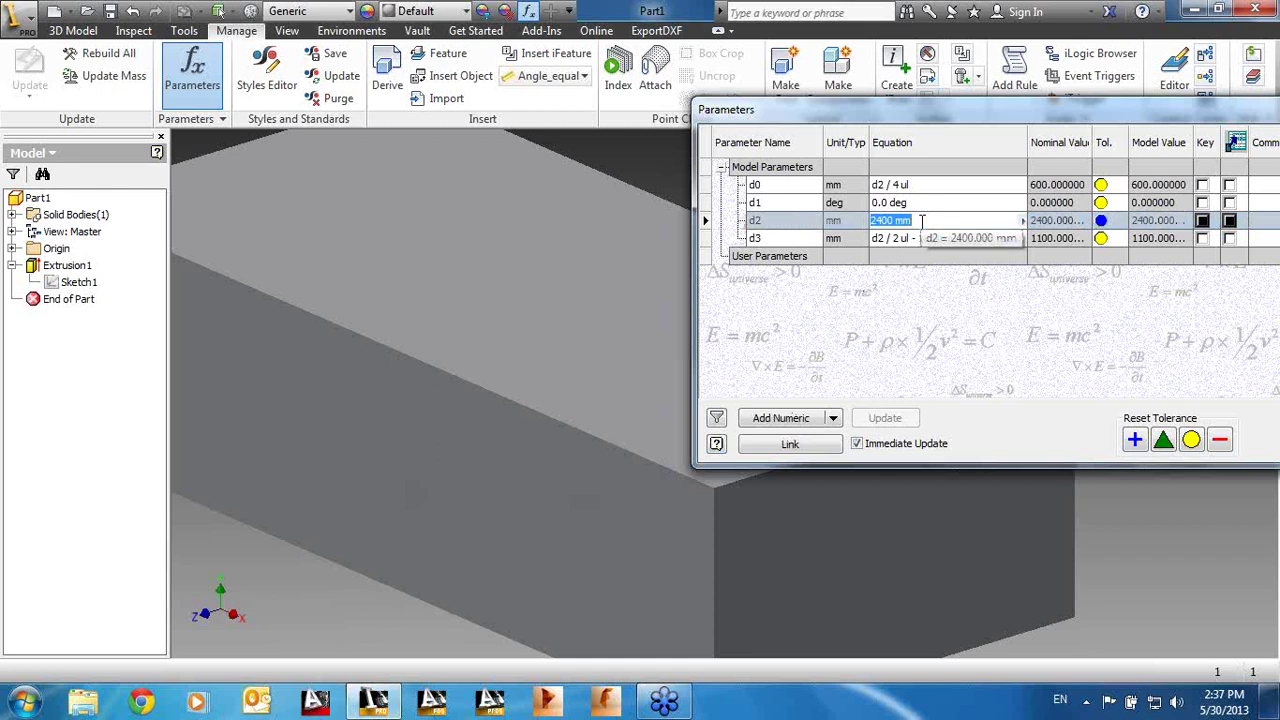
{"action": "type", "text": "600"}
{"action": "key", "text": "Return"}
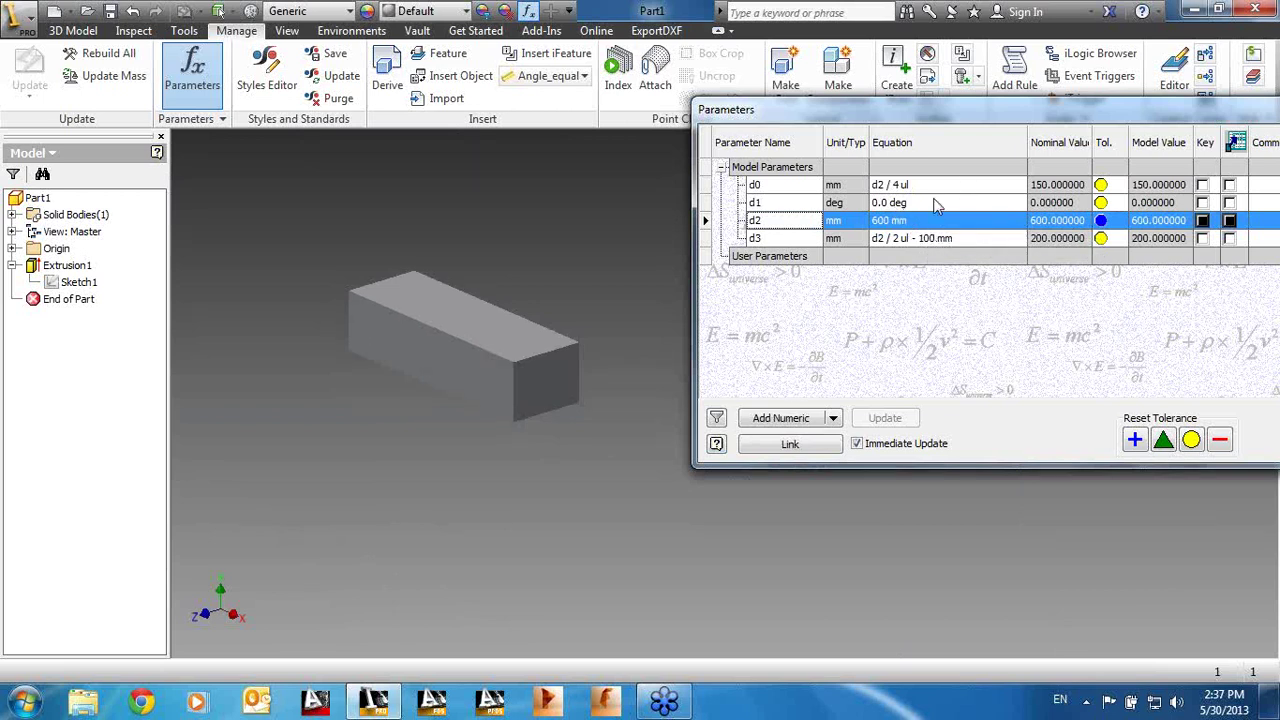
Step: Replace the parameter equations with fixed values: d0 300 mm, d2 1200 mm and d3 500 mm, and close the parameter table
{"action": "left_click_drag", "start_coordinate": [947, 116], "coordinate": [560, 120]}
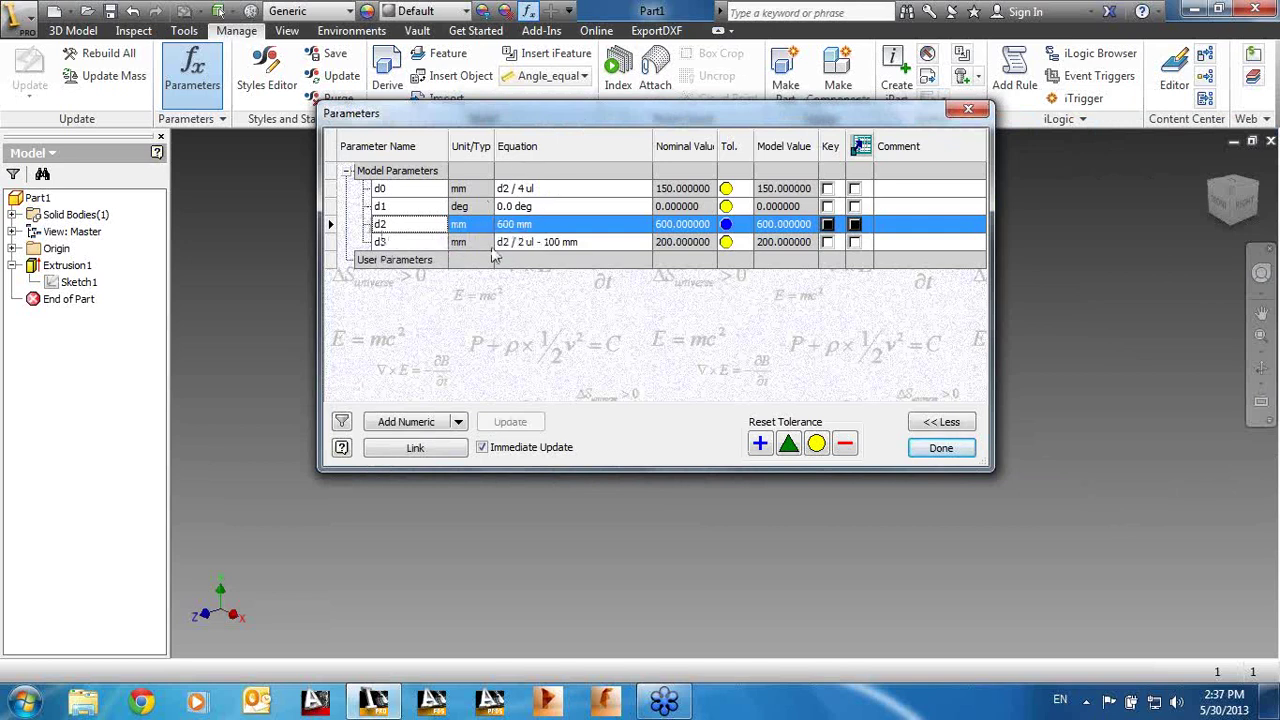
{"action": "left_click", "coordinate": [553, 190]}
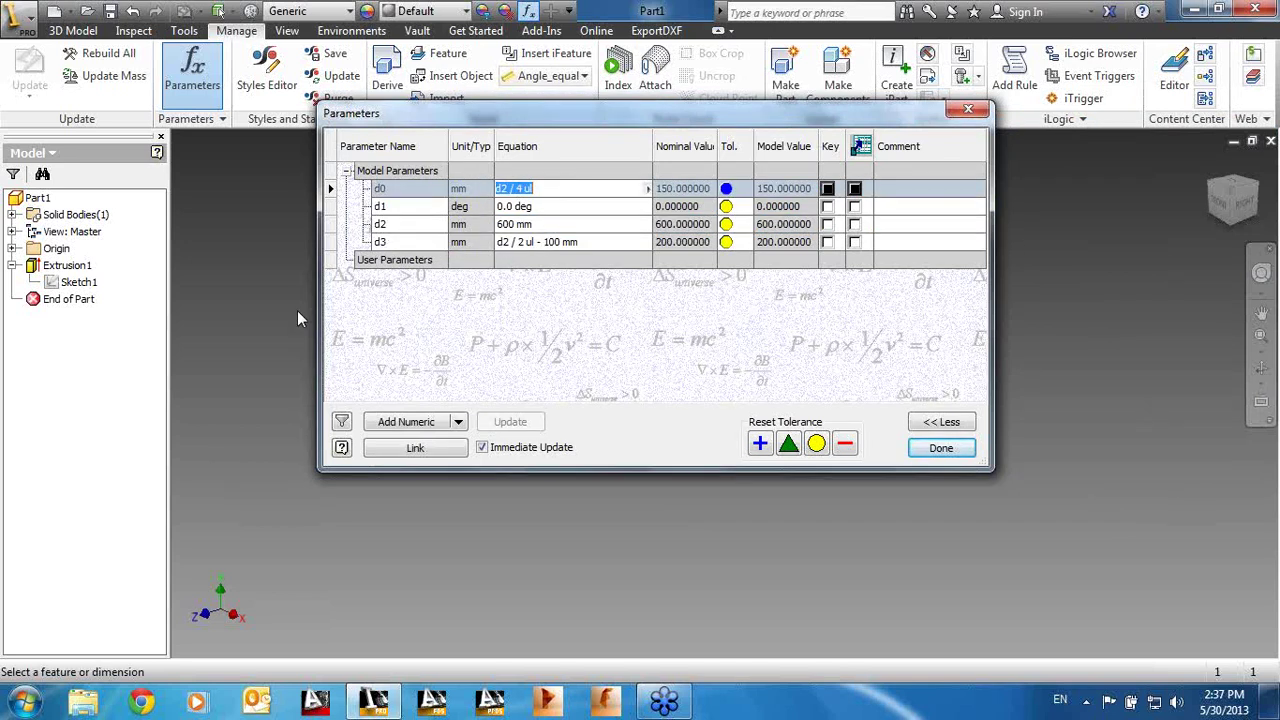
{"action": "type", "text": "300"}
{"action": "key", "text": "Return"}
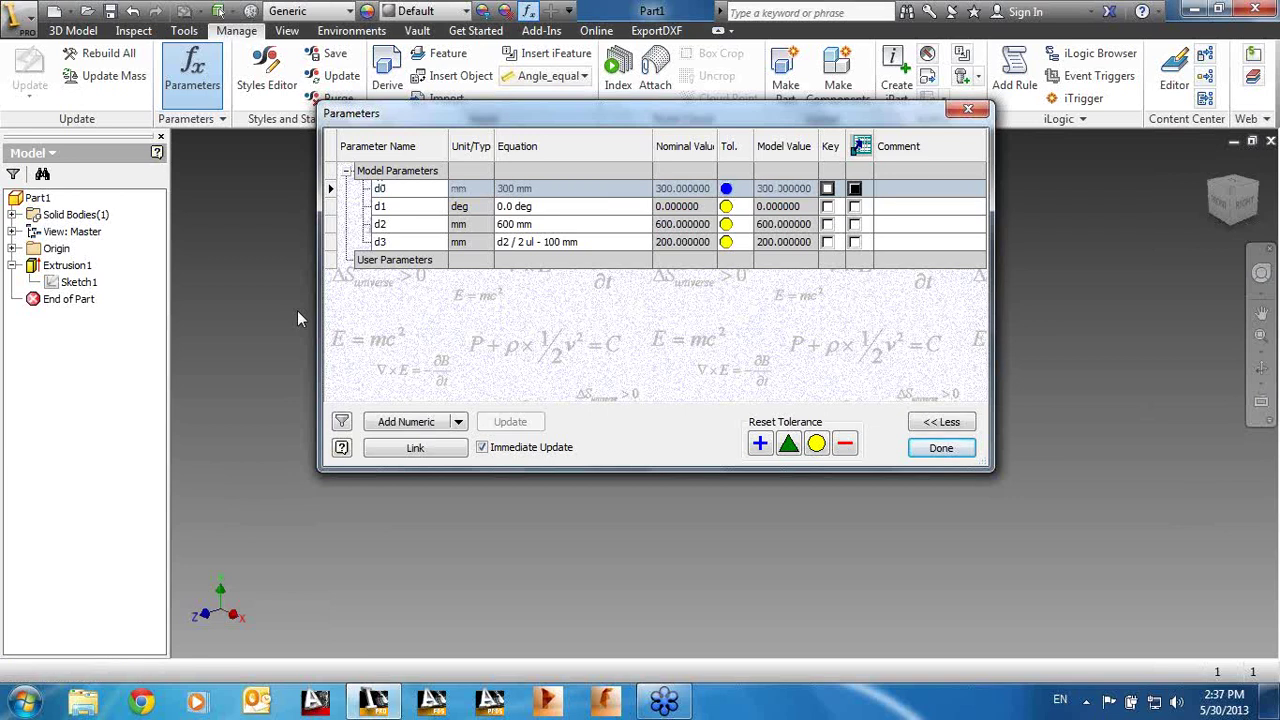
{"action": "left_click", "coordinate": [580, 224]}
{"action": "type", "text": "1200"}
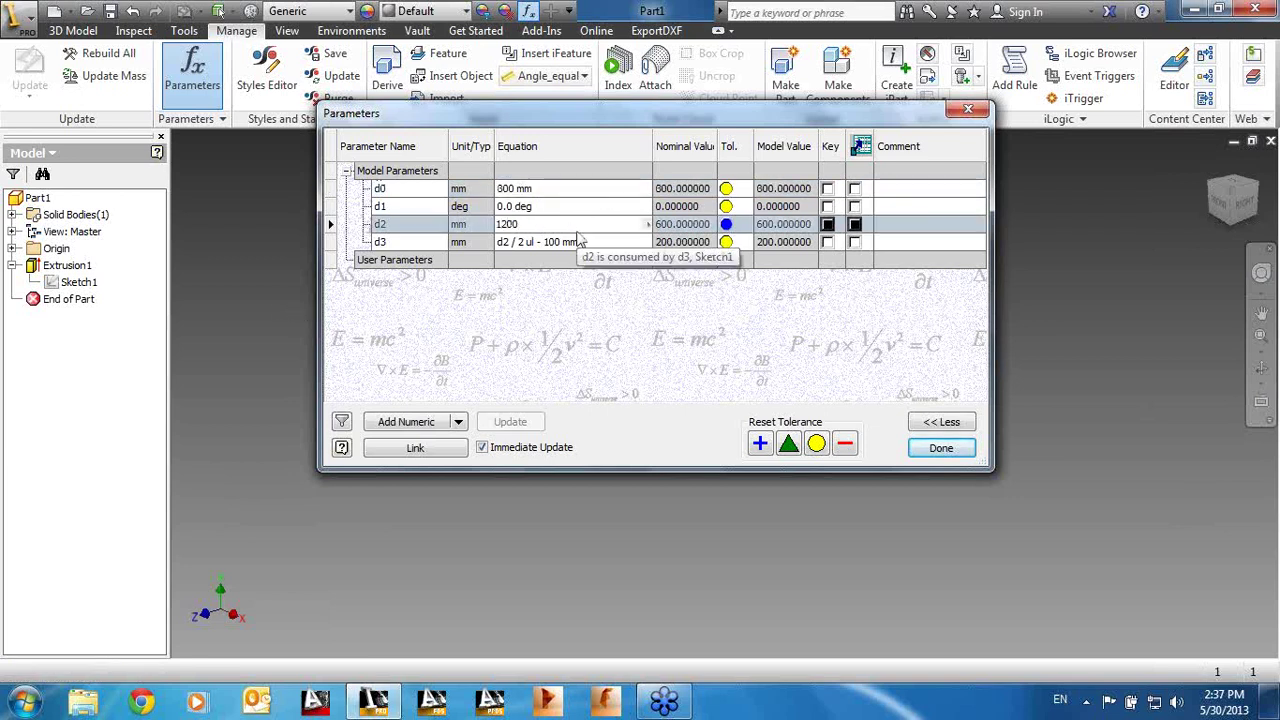
{"action": "left_click", "coordinate": [578, 242]}
{"action": "type", "text": "5"}
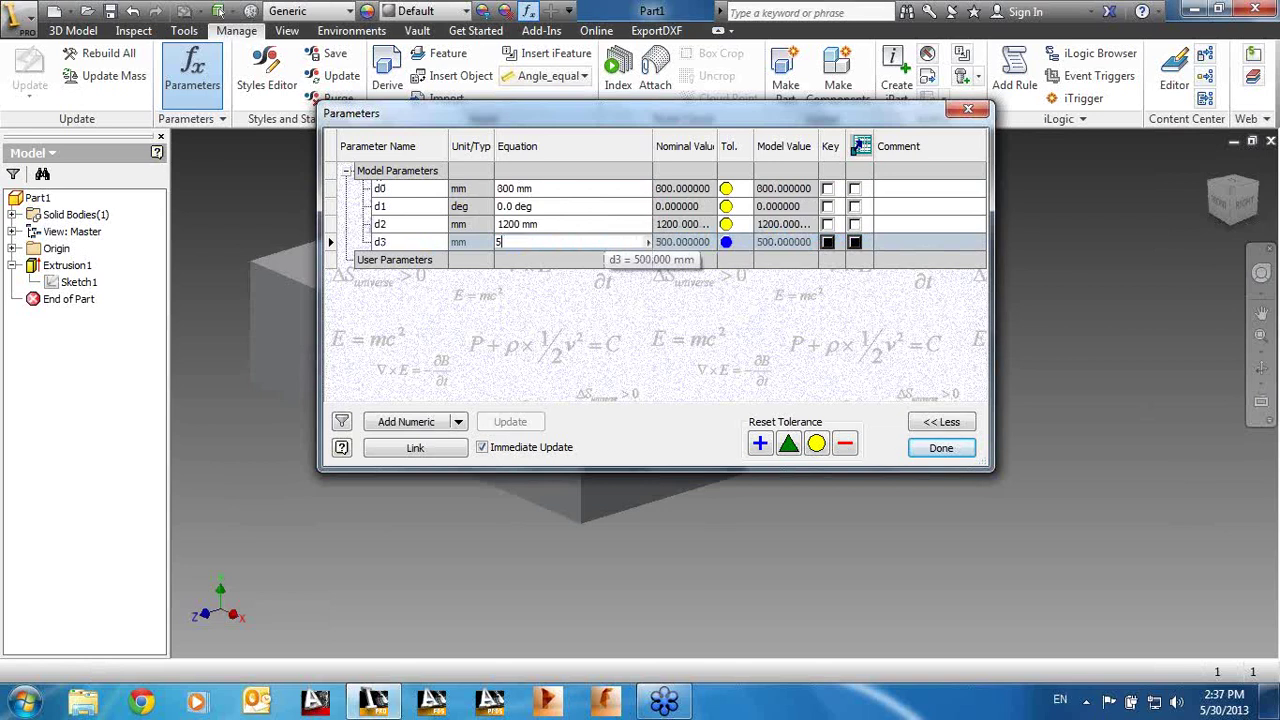
{"action": "type", "text": "00"}
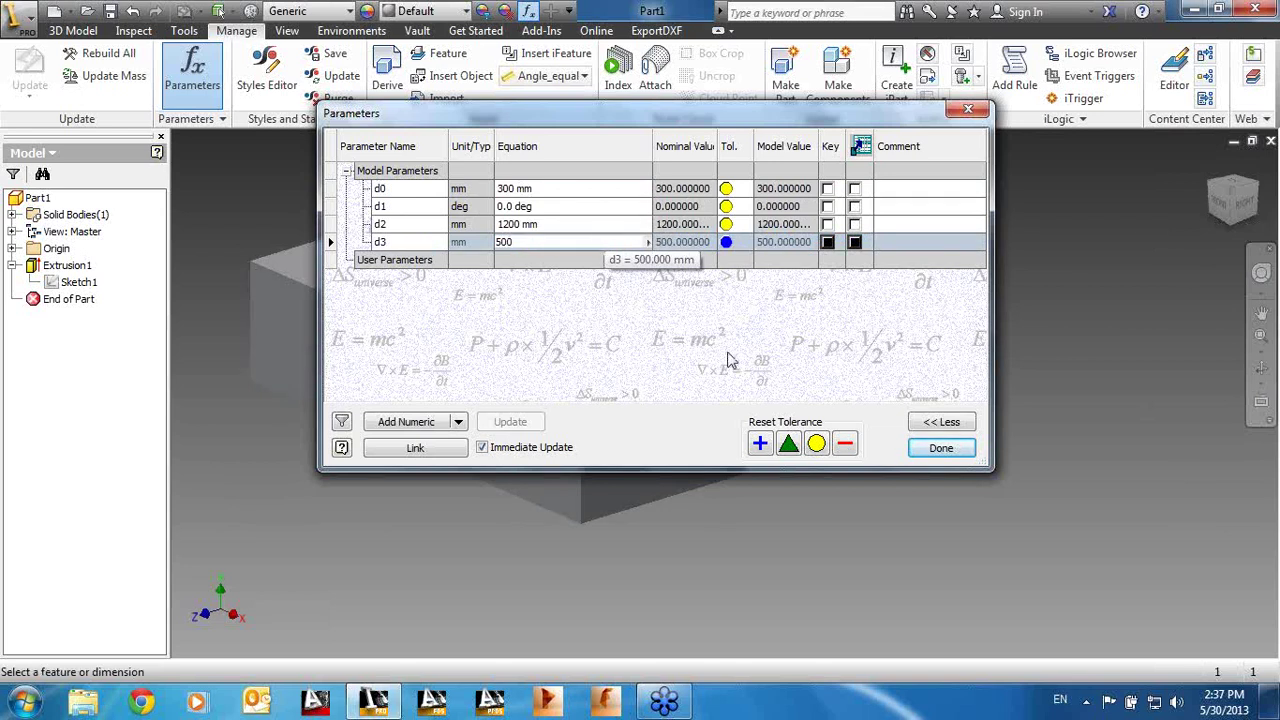
{"action": "left_click", "coordinate": [936, 448]}
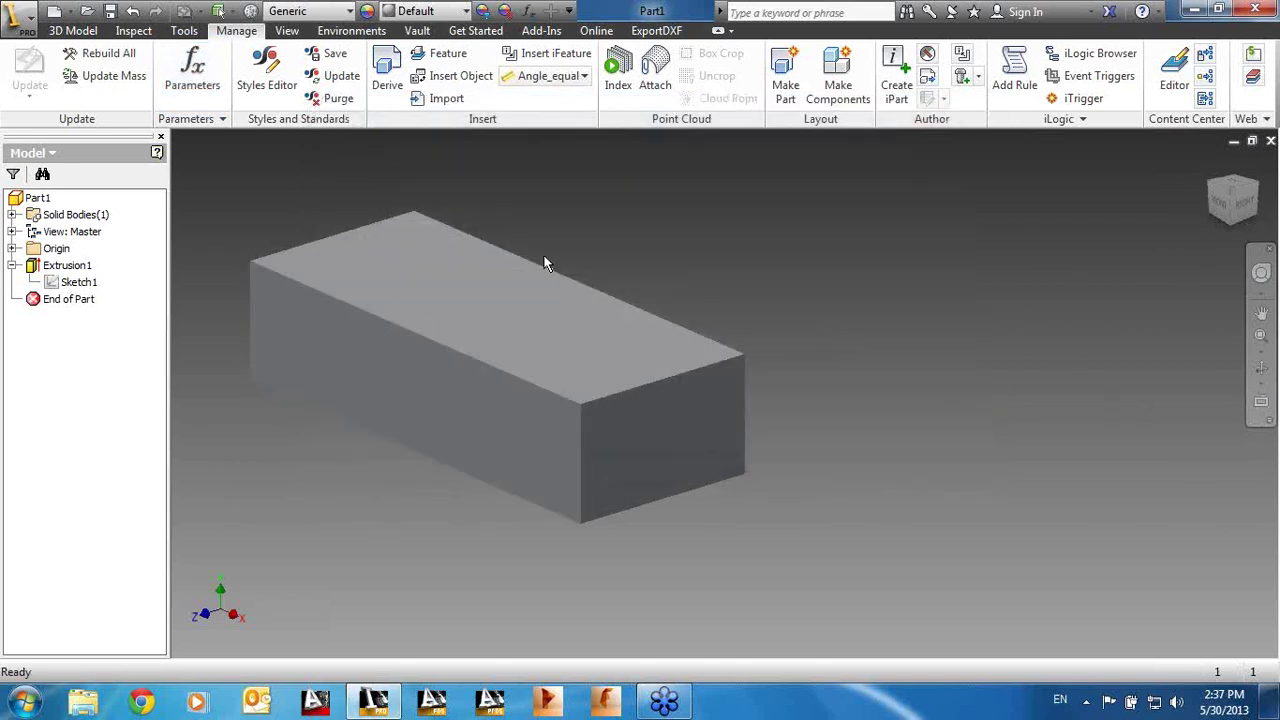
Step: Edit the box sketch, place two points about 840 mm apart on the horizontal axis, one each side of the origin, and finish the sketch
{"action": "left_click", "coordinate": [80, 282]}
{"action": "right_click", "coordinate": [82, 282]}
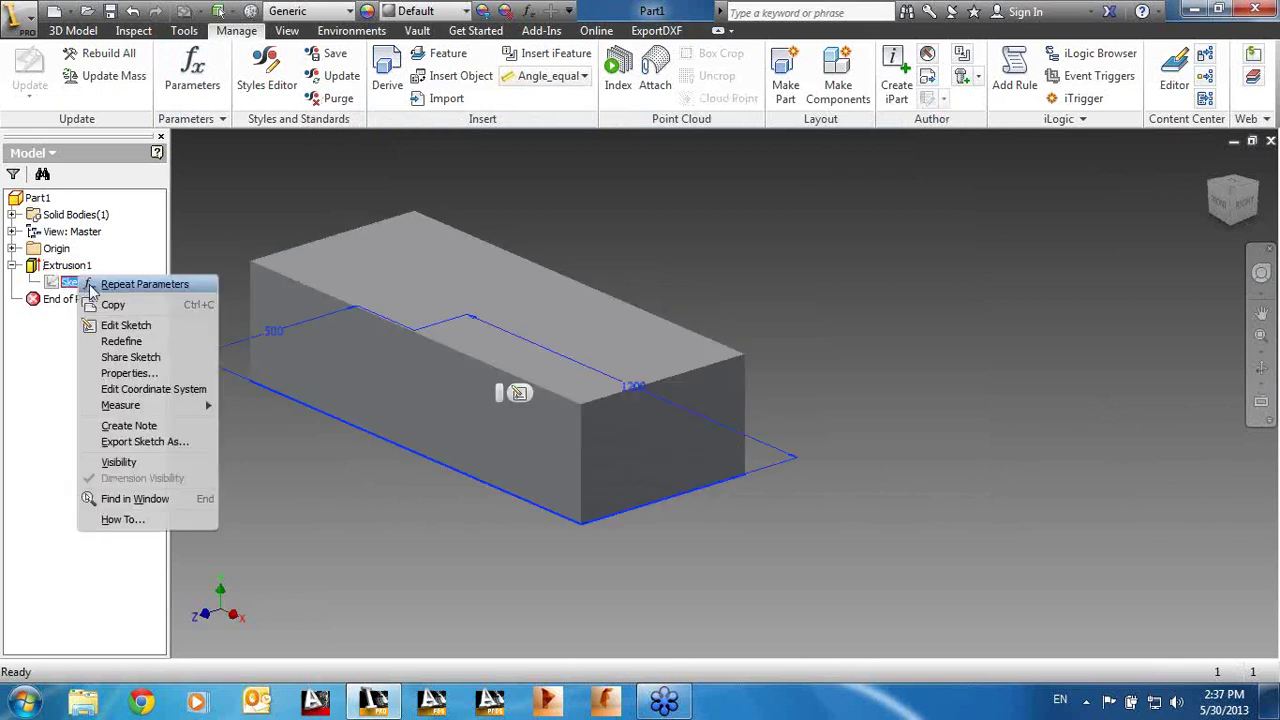
{"action": "left_click", "coordinate": [126, 326]}
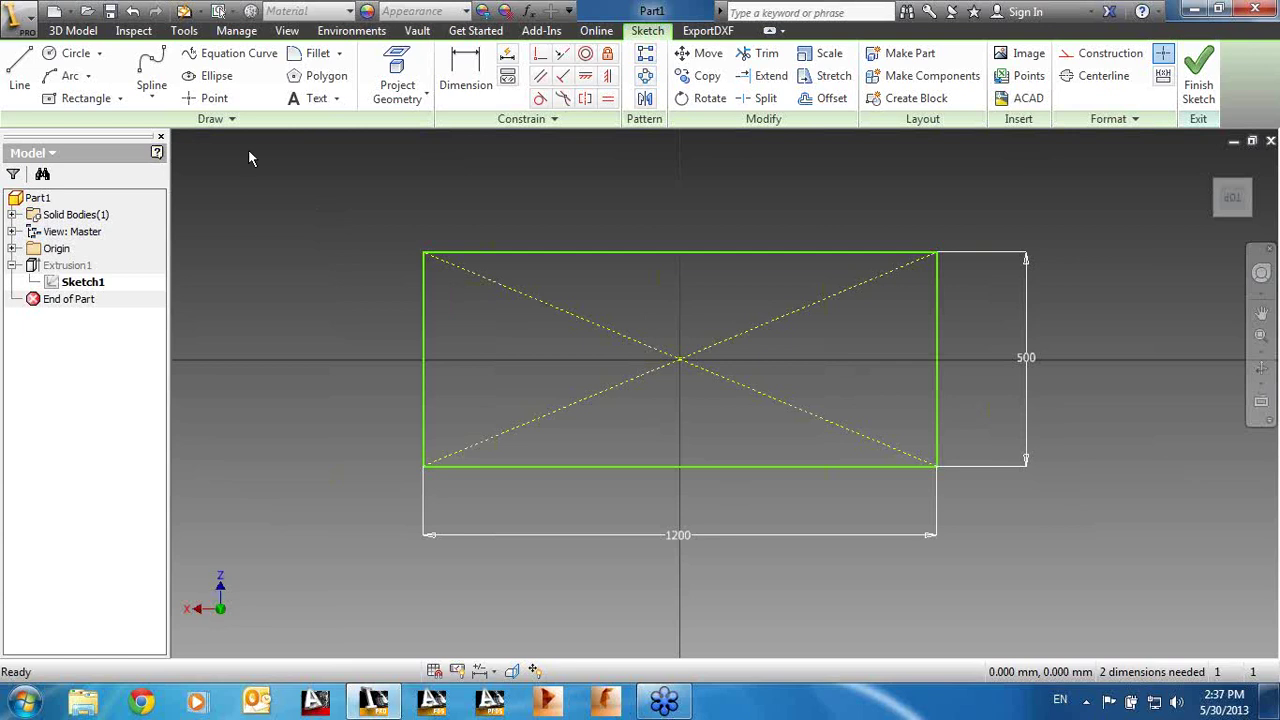
{"action": "left_click", "coordinate": [206, 98]}
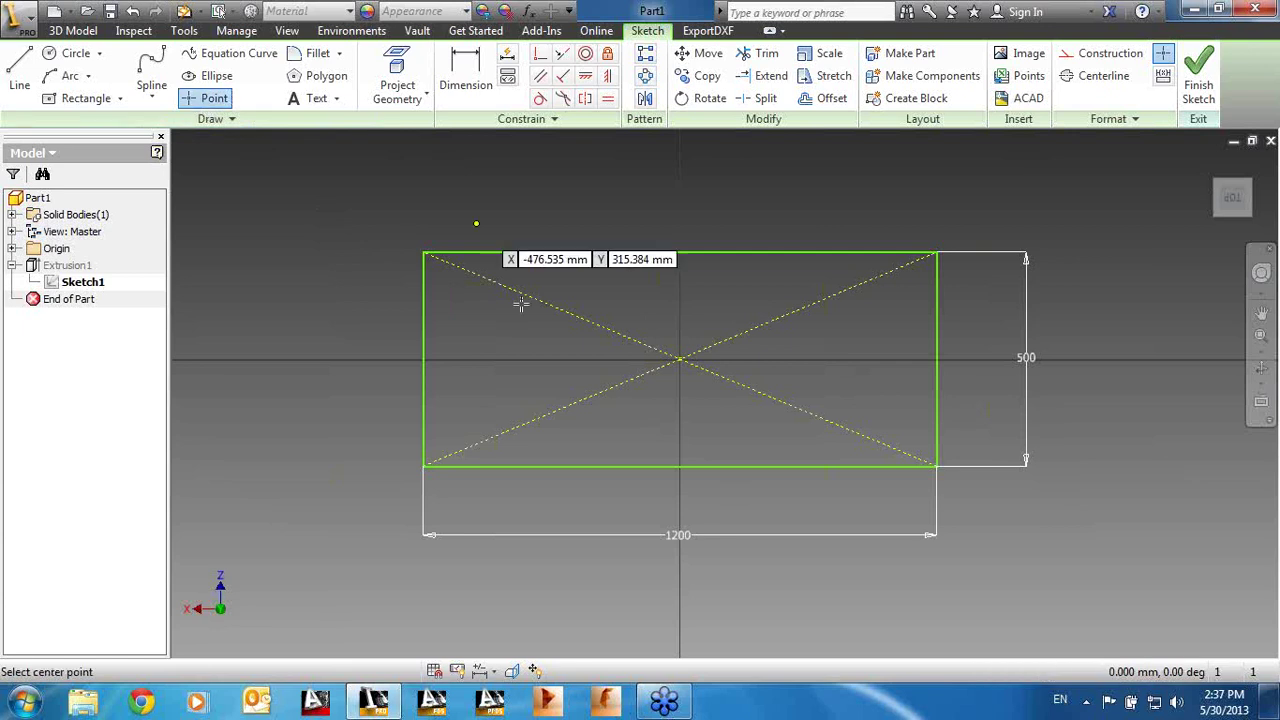
{"action": "left_click", "coordinate": [497, 359]}
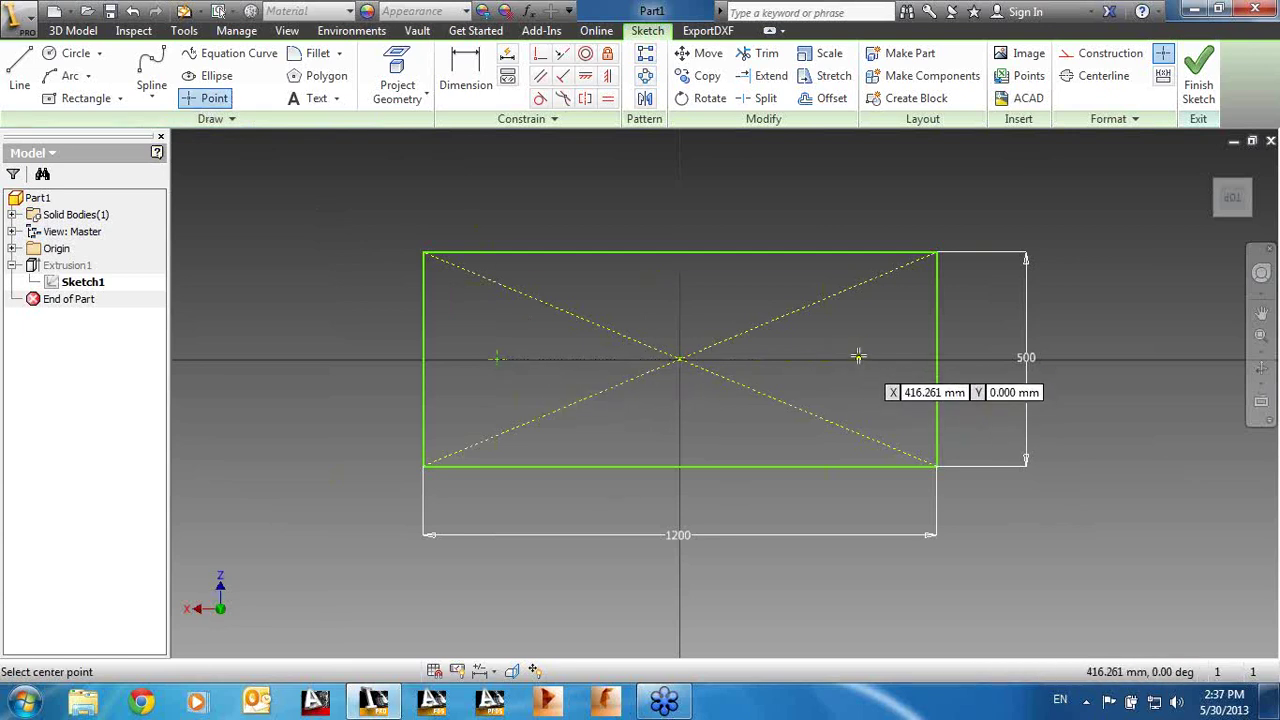
{"action": "left_click", "coordinate": [857, 359]}
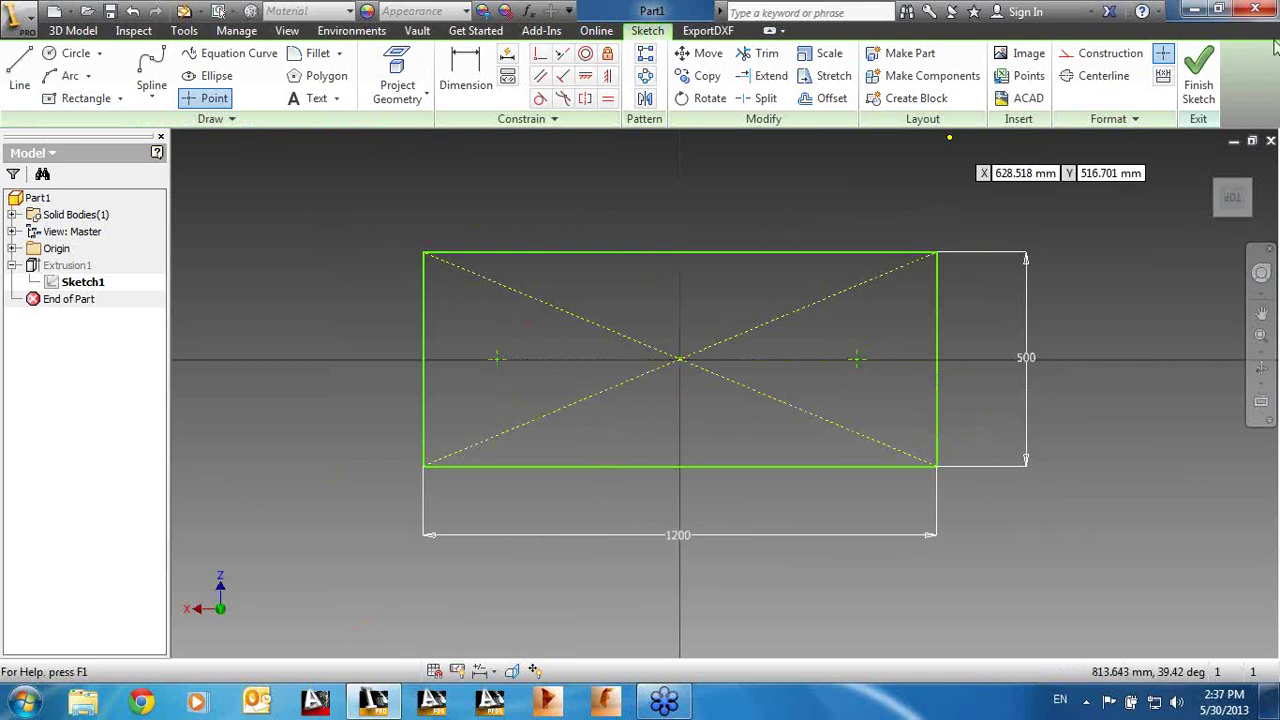
{"action": "left_click", "coordinate": [1205, 80]}
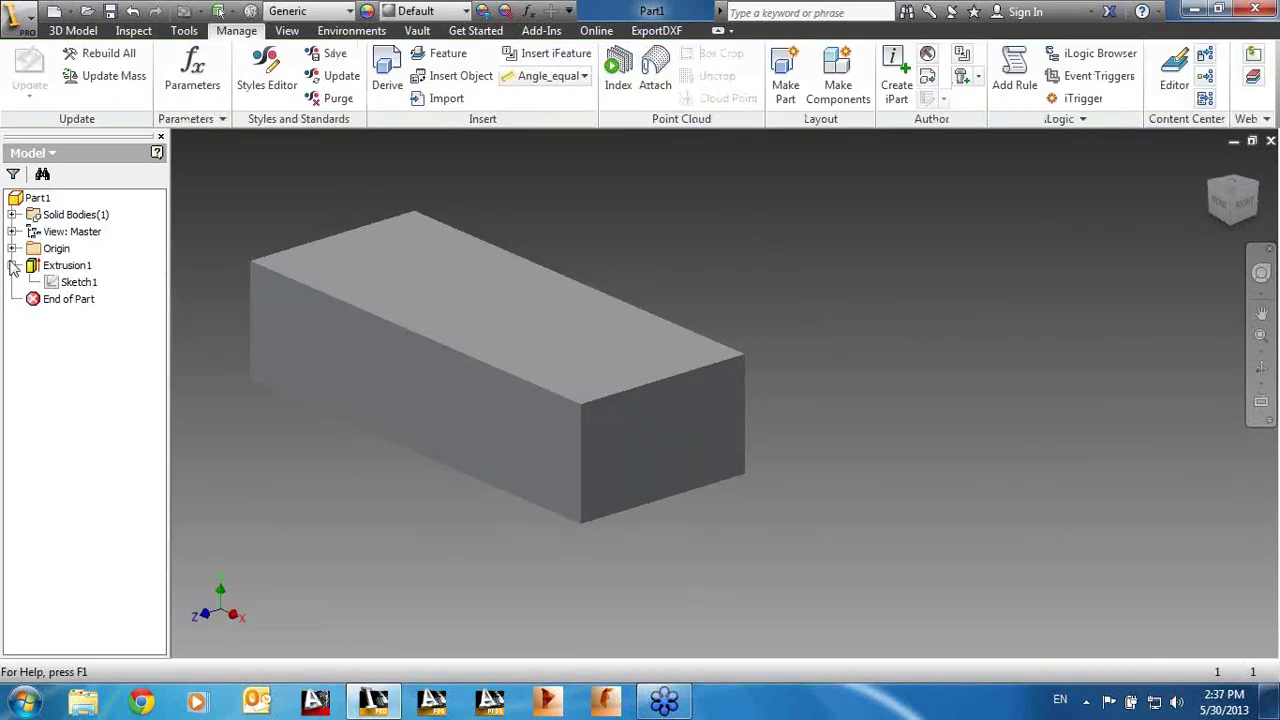
Step: Turn on the visibility of the box sketch and view the box's underside
{"action": "right_click", "coordinate": [60, 281]}
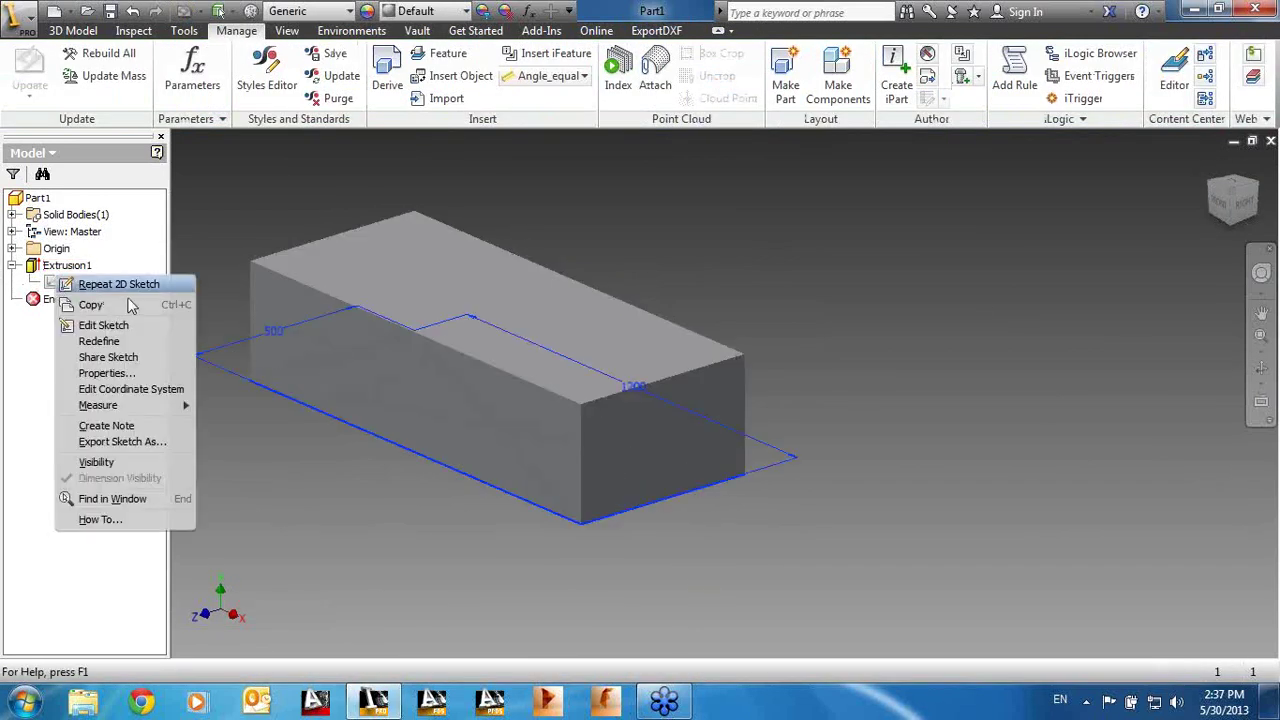
{"action": "left_click", "coordinate": [96, 463]}
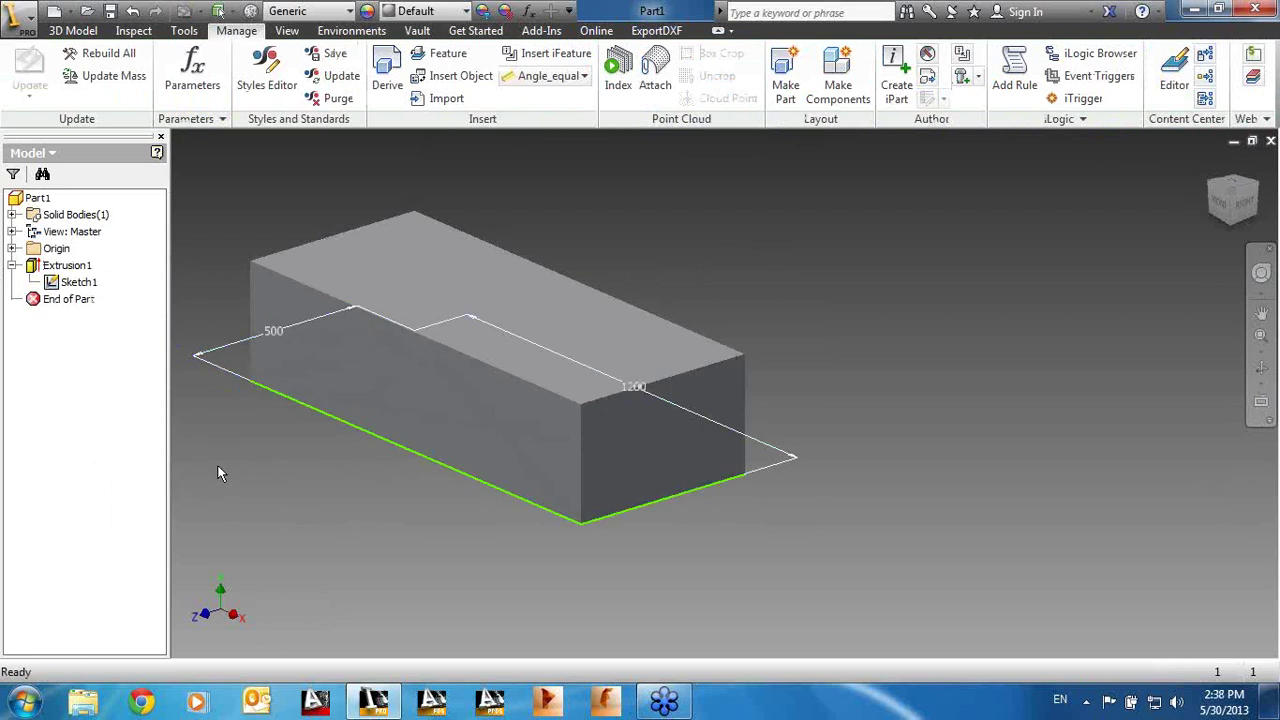
{"action": "left_click", "coordinate": [1232, 224]}
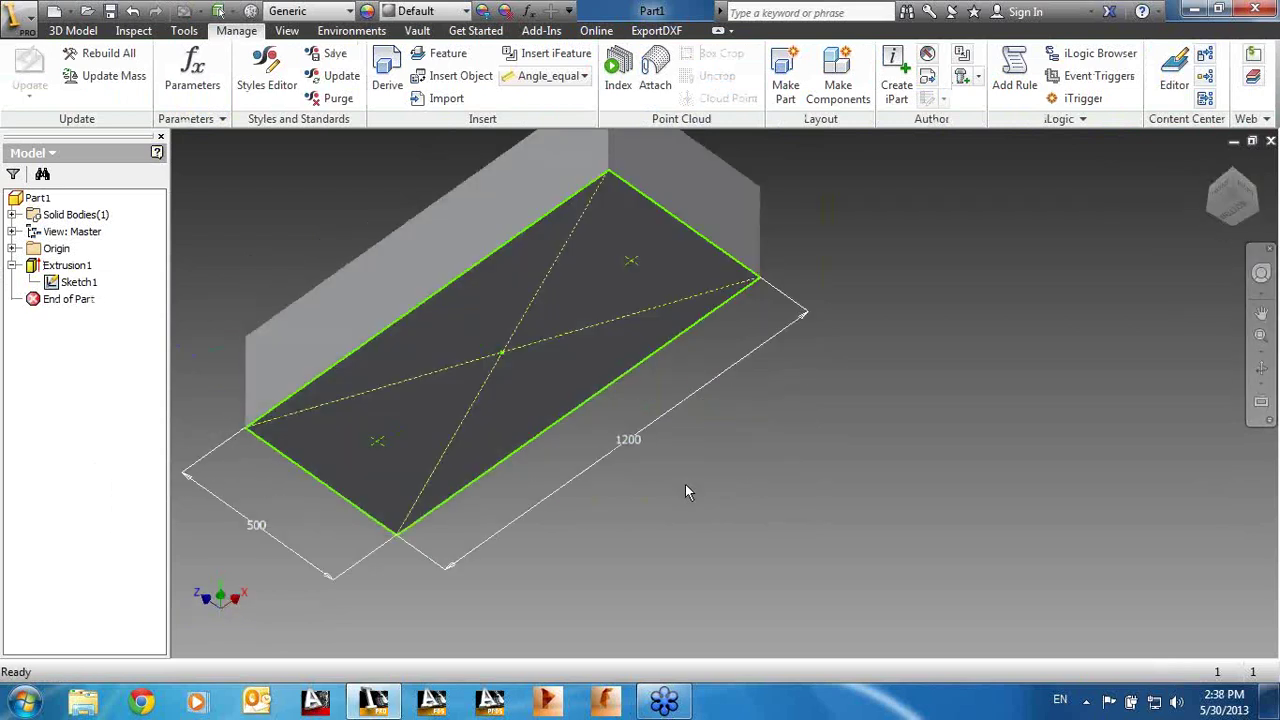
Step: Edit the box sketch and dimension the horizontal distance between the two sketch points as 900 mm
{"action": "right_click", "coordinate": [66, 281]}
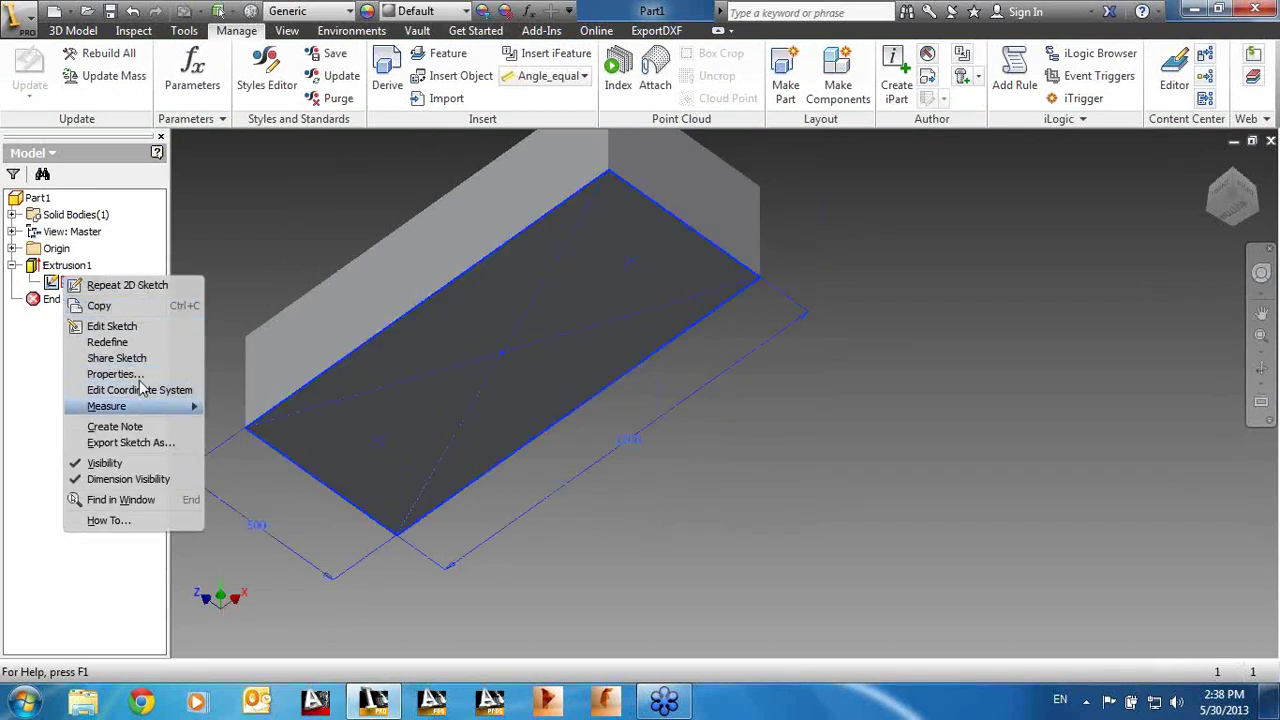
{"action": "left_click", "coordinate": [112, 326]}
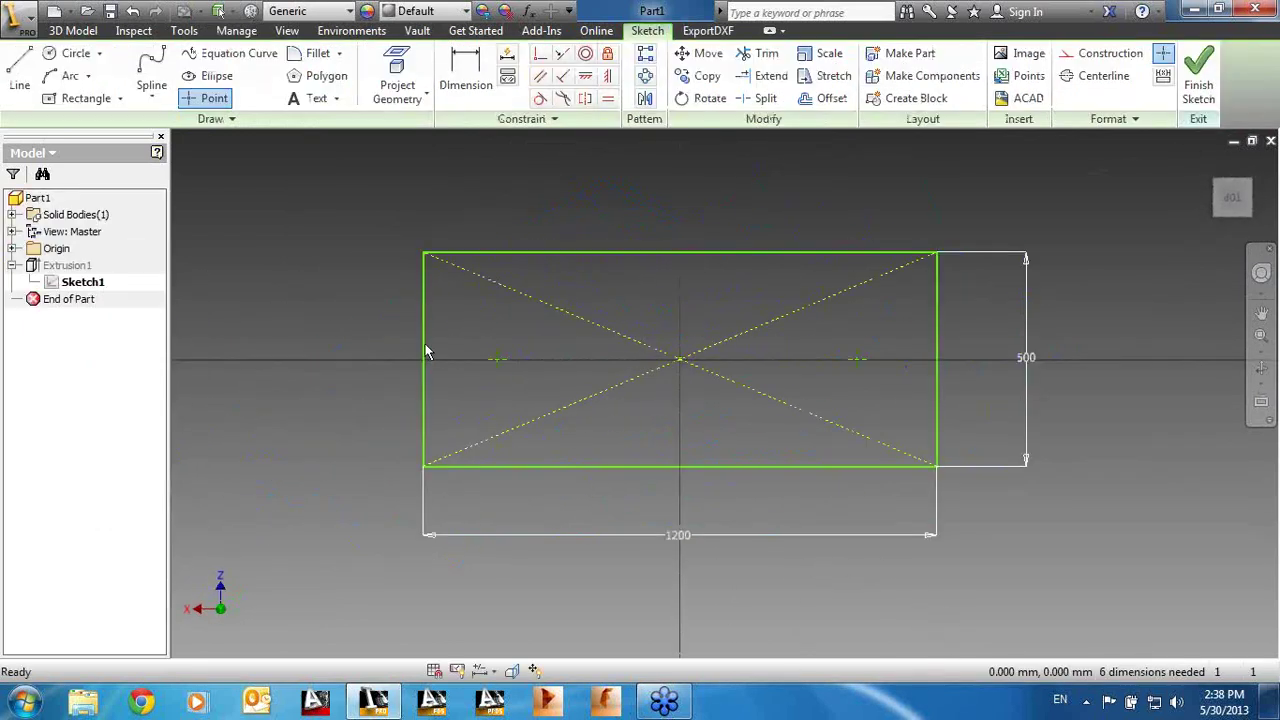
{"action": "left_click", "coordinate": [466, 80]}
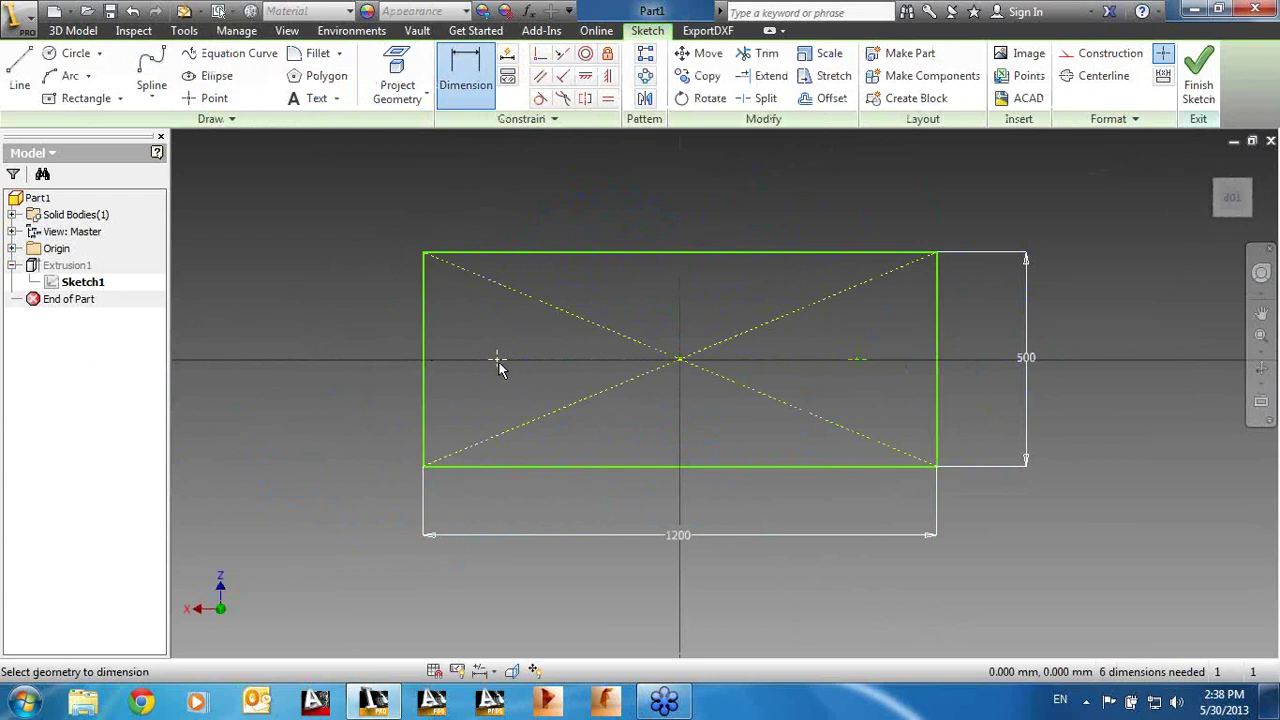
{"action": "left_click", "coordinate": [857, 359]}
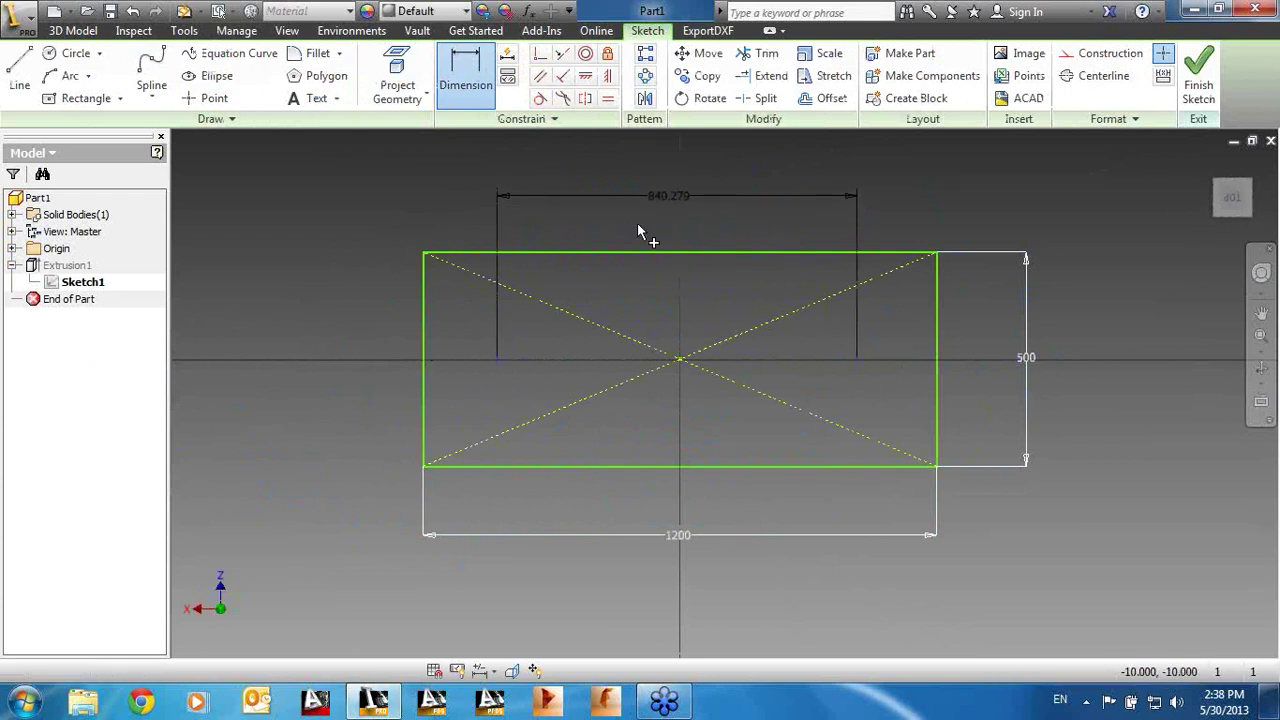
{"action": "left_click", "coordinate": [646, 232]}
{"action": "type", "text": "900"}
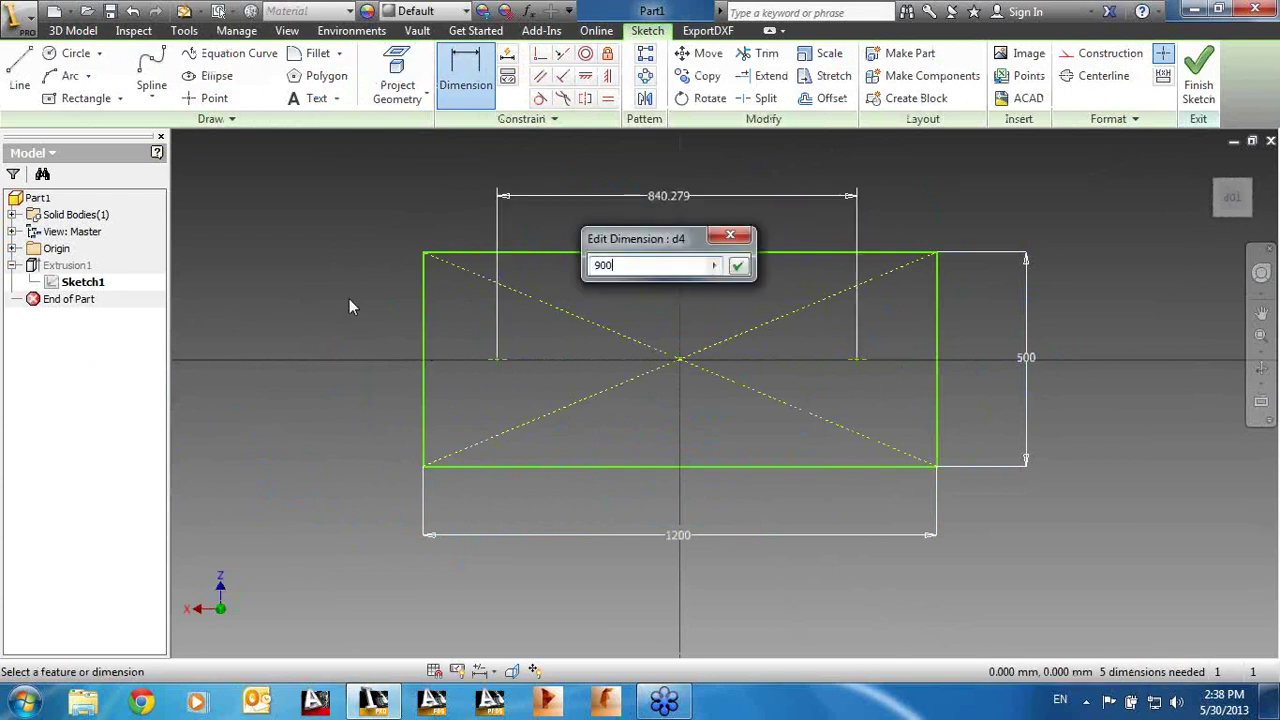
{"action": "key", "text": "Return"}
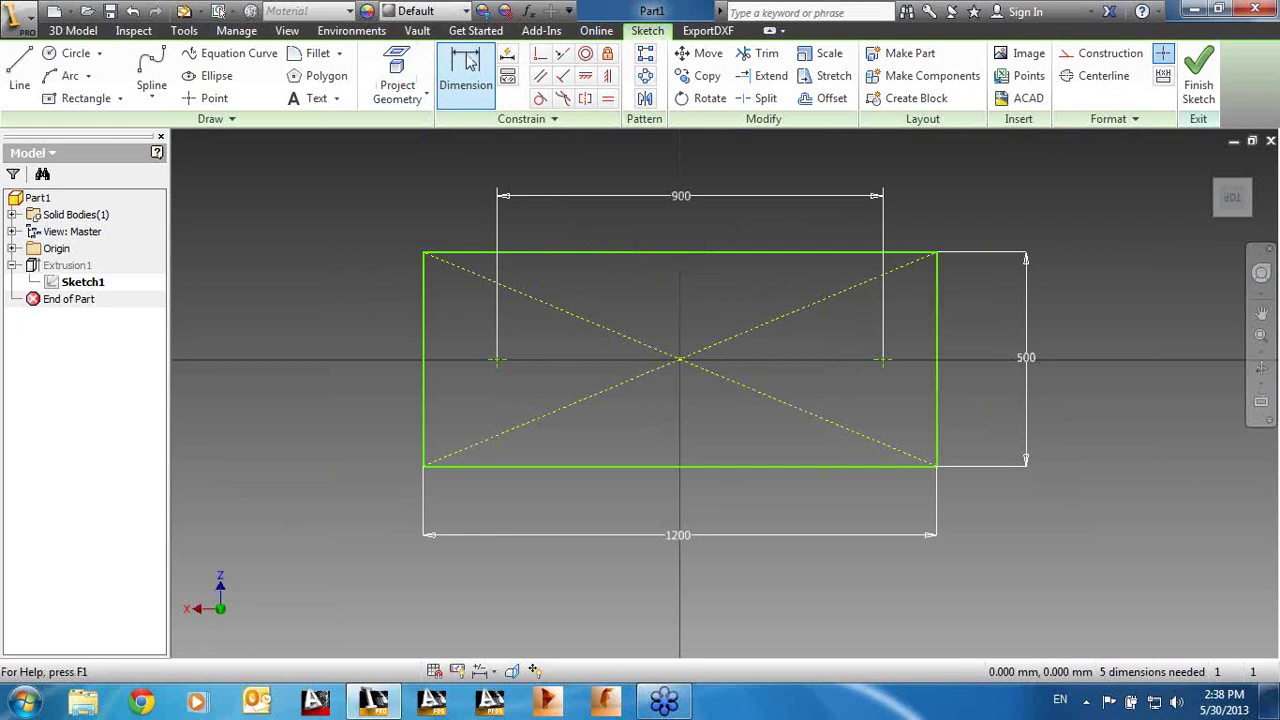
Step: Dimension the left sketch point 450 mm from the origin and finish the sketch
{"action": "left_click", "coordinate": [680, 360]}
{"action": "left_click", "coordinate": [497, 357]}
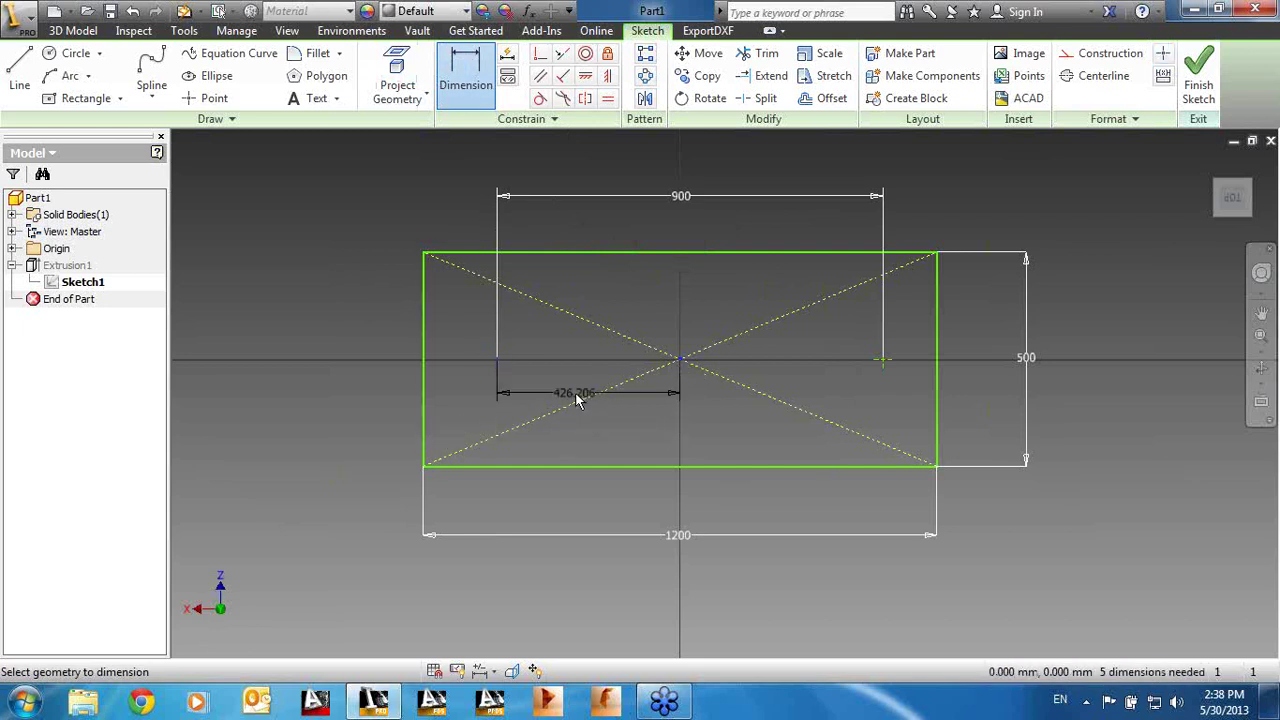
{"action": "left_click", "coordinate": [583, 225]}
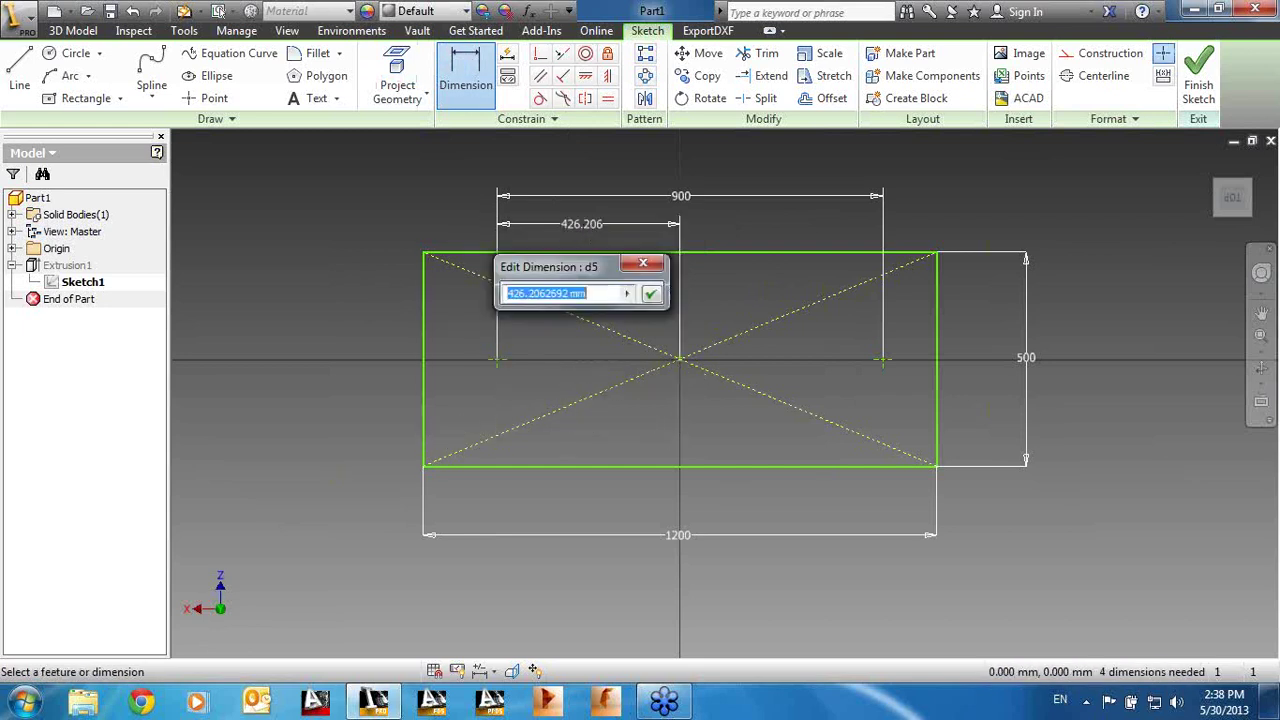
{"action": "type", "text": "450"}
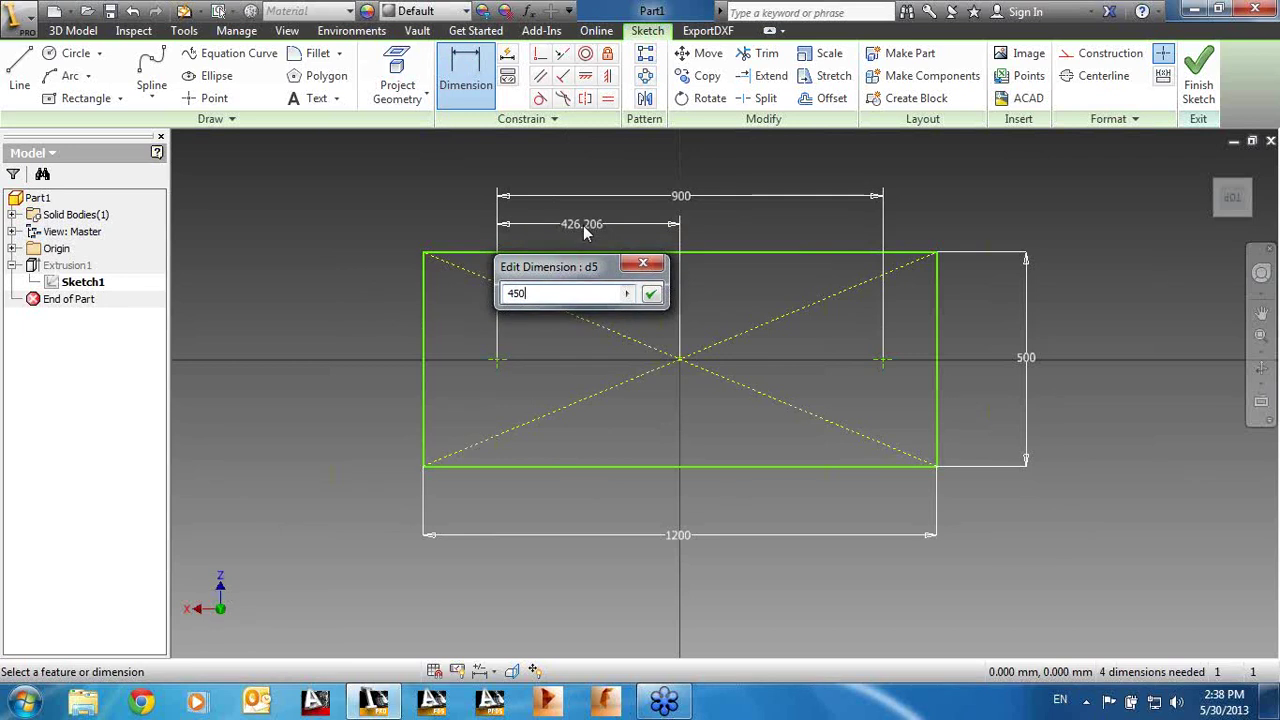
{"action": "key", "text": "Return"}
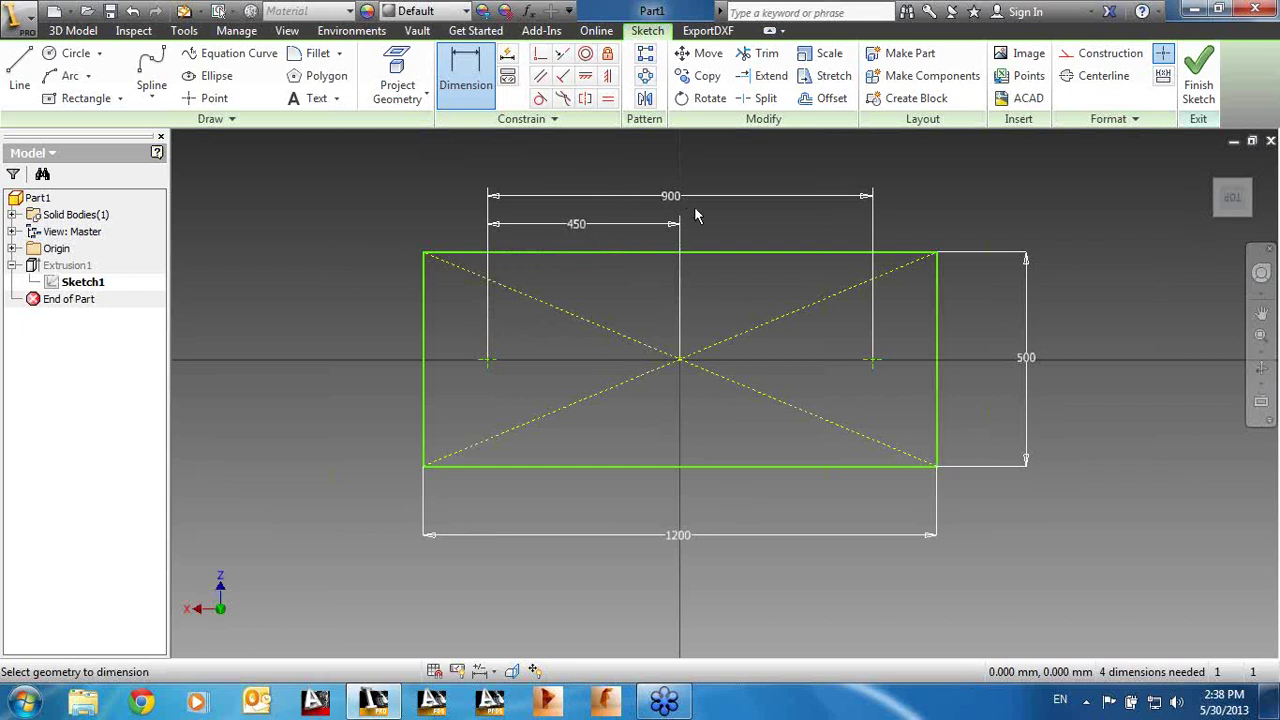
{"action": "left_click", "coordinate": [1199, 78]}
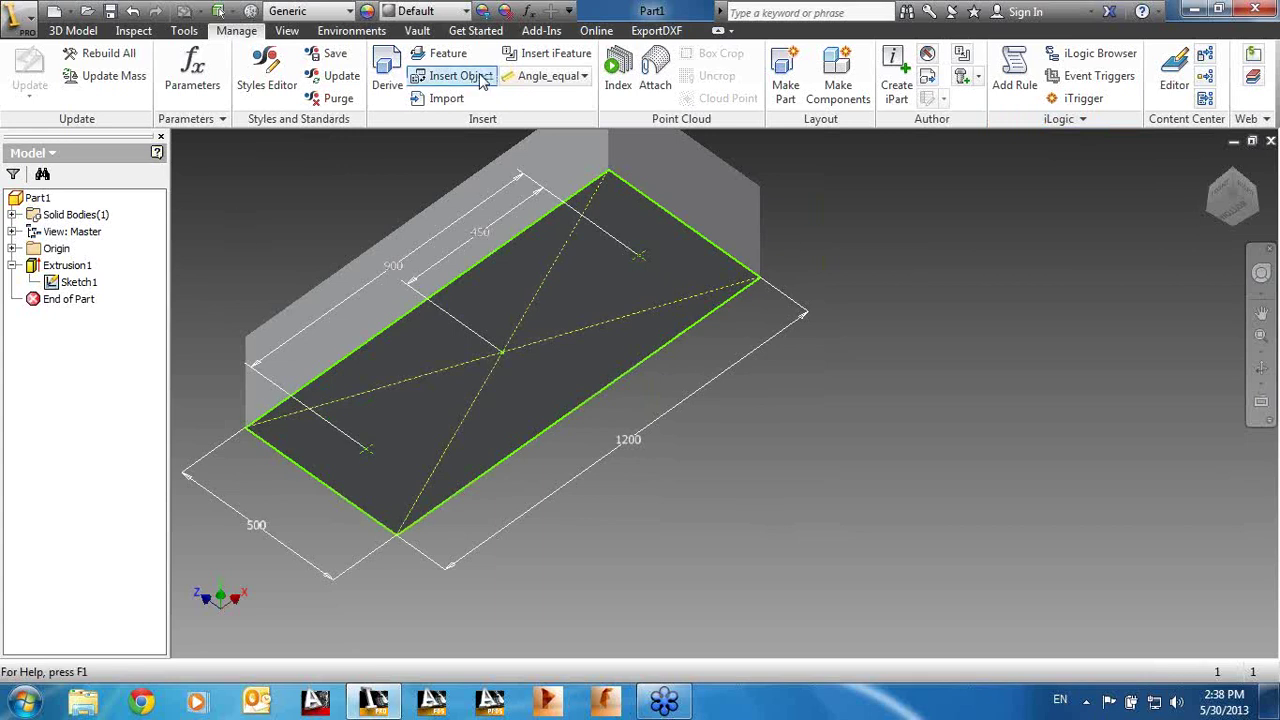
Step: Create plain Through All holes with a 200 mm diameter at the two sketch points
{"action": "left_click", "coordinate": [73, 30]}
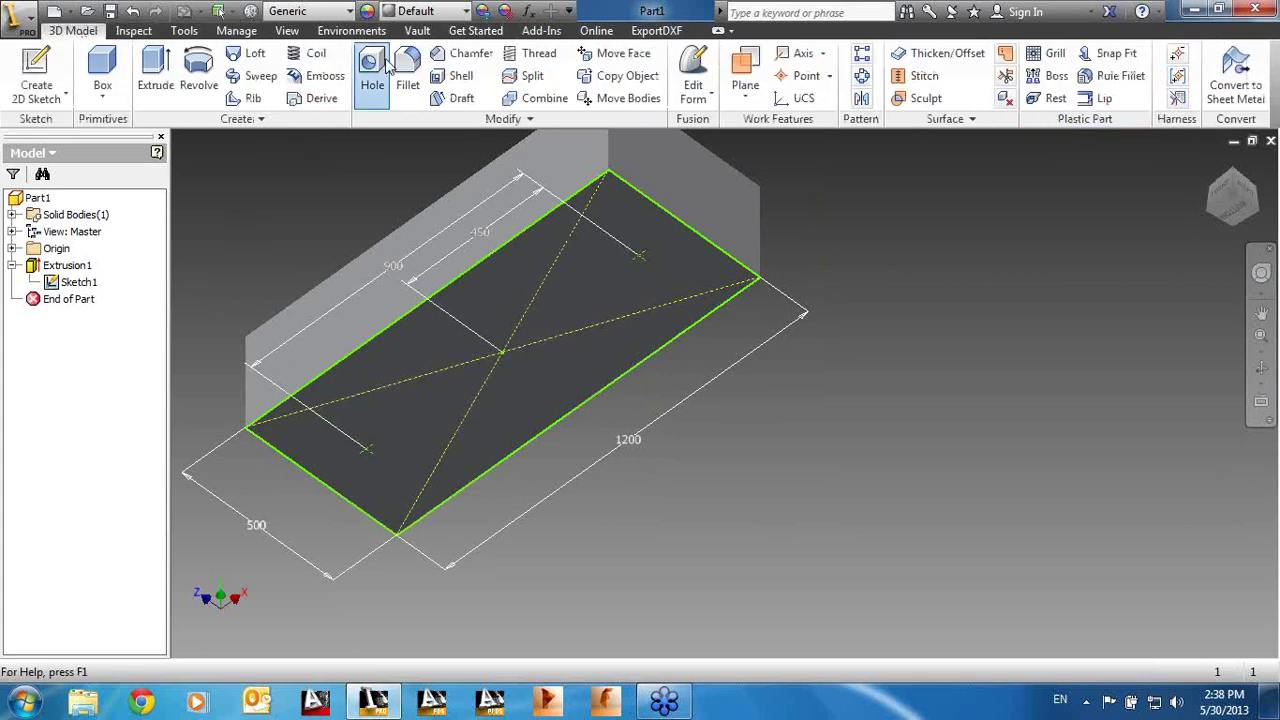
{"action": "left_click", "coordinate": [371, 80]}
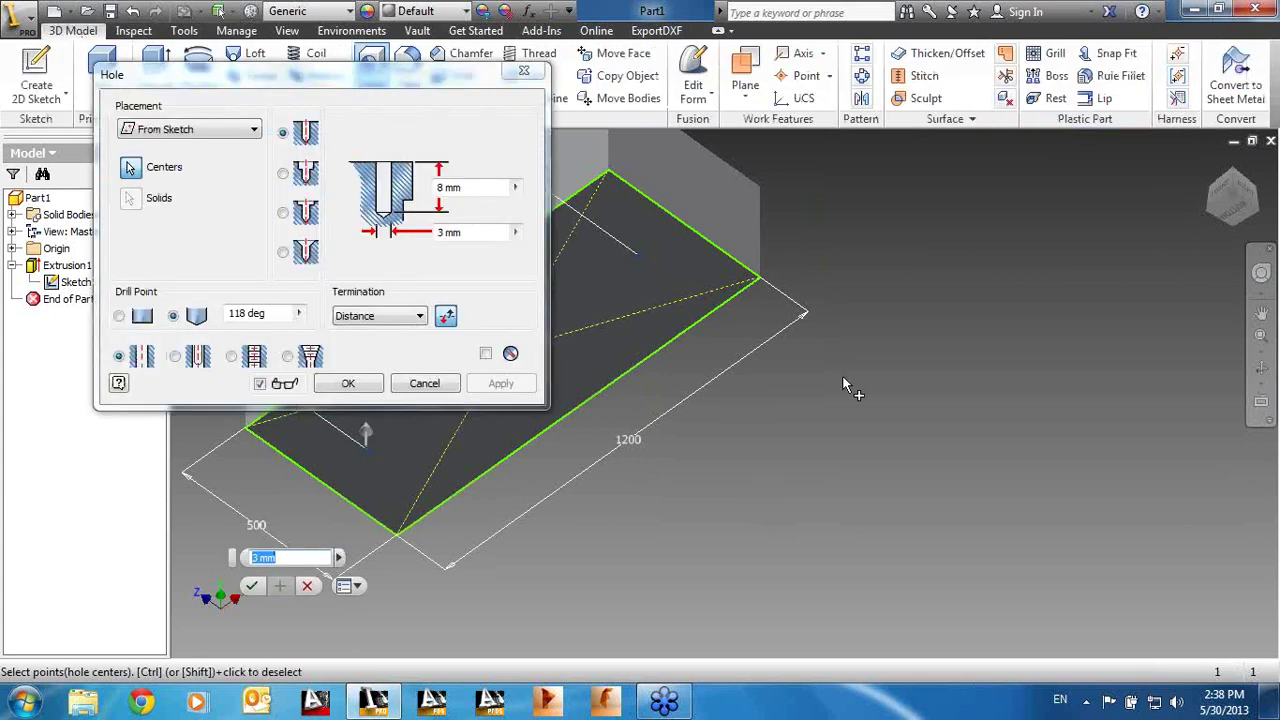
{"action": "scroll", "coordinate": [1005, 393], "scroll_direction": "down", "scroll_amount": 3}
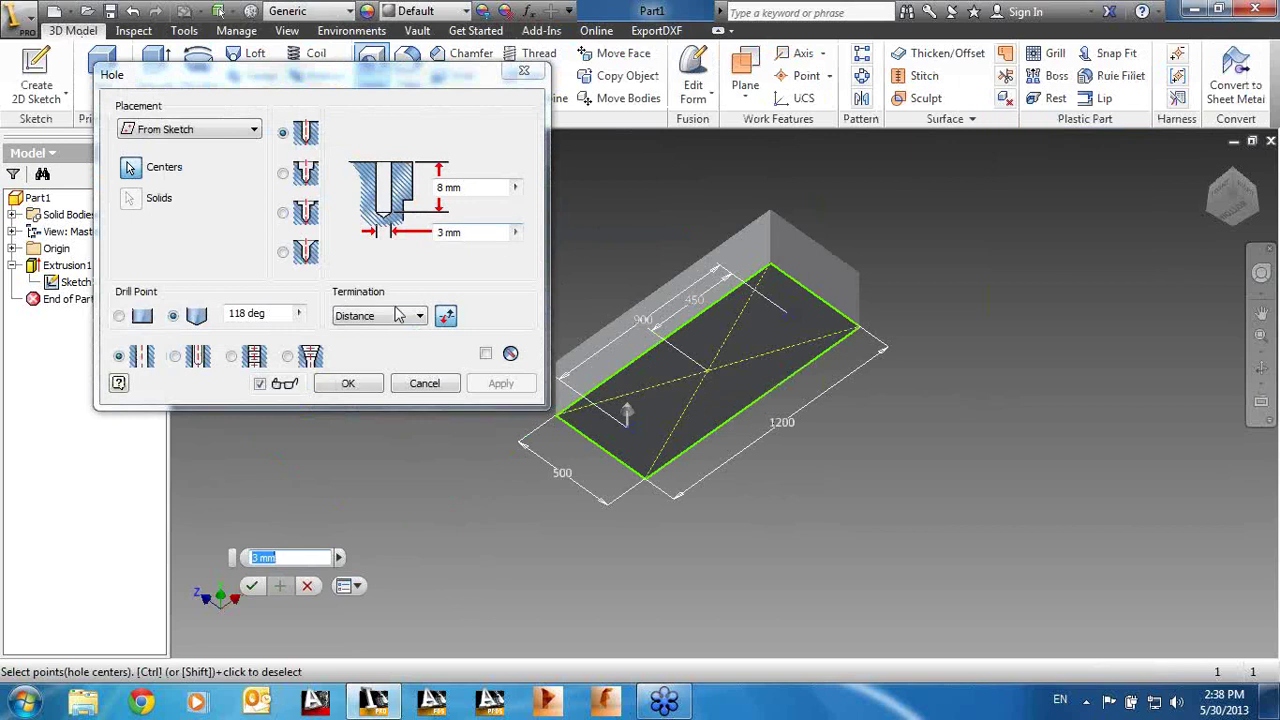
{"action": "scroll", "coordinate": [625, 424], "scroll_direction": "up", "scroll_amount": 3}
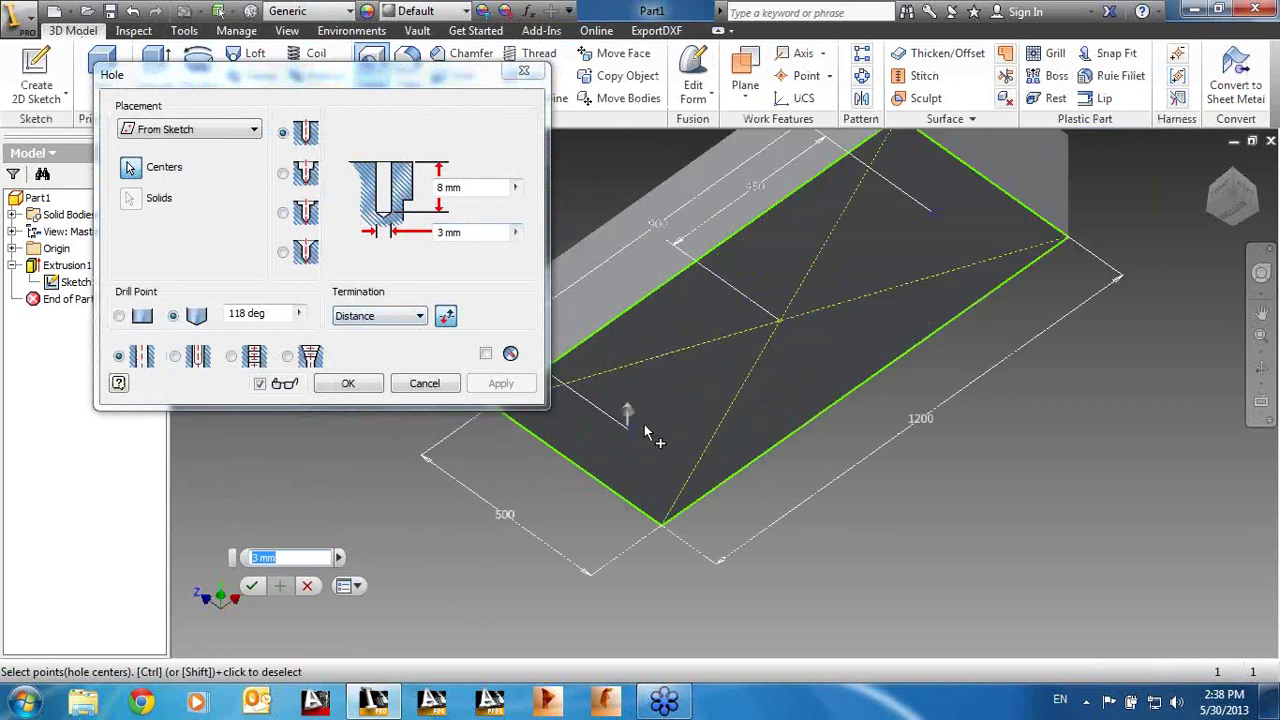
{"action": "left_click", "coordinate": [402, 318]}
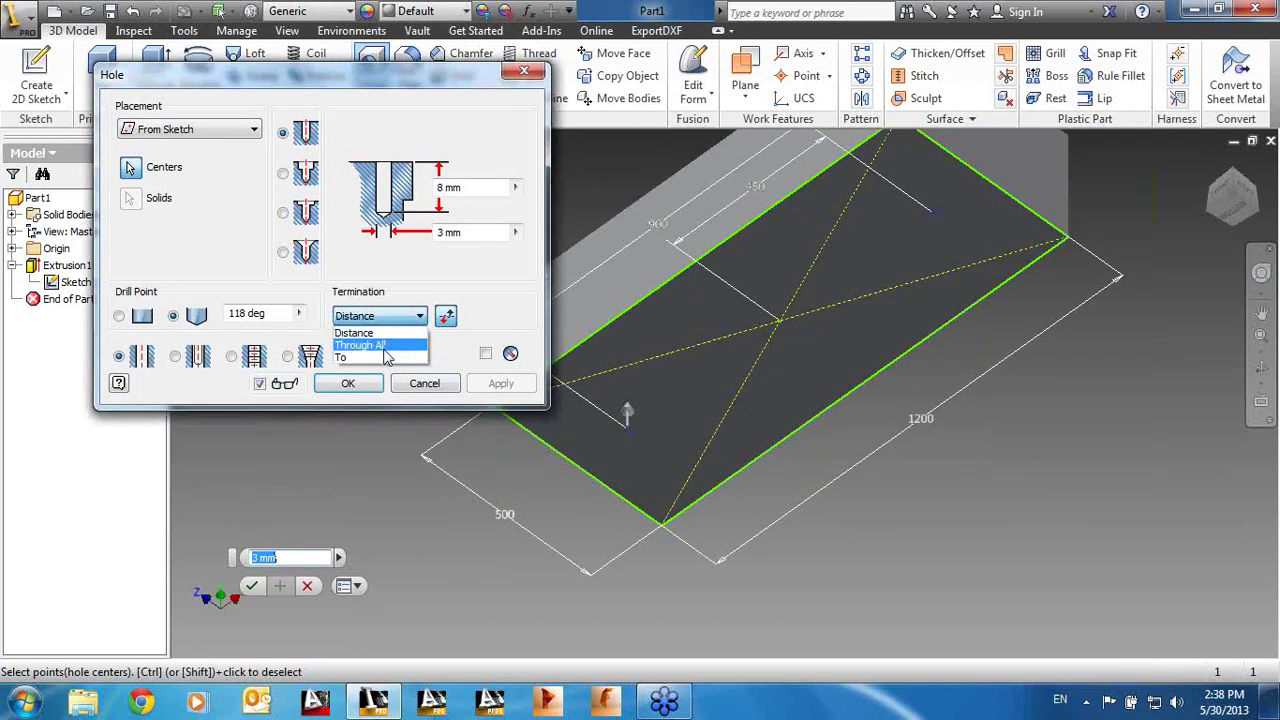
{"action": "left_click", "coordinate": [385, 348]}
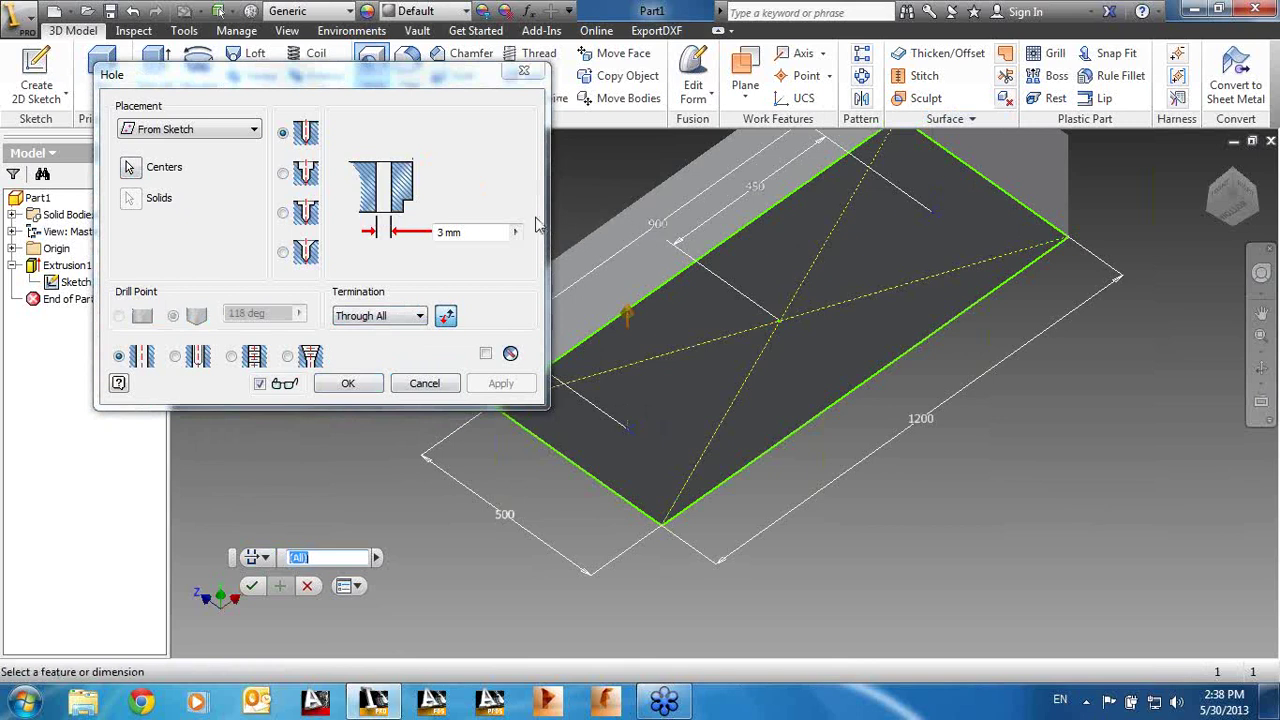
{"action": "left_click", "coordinate": [478, 232]}
{"action": "type", "text": "200"}
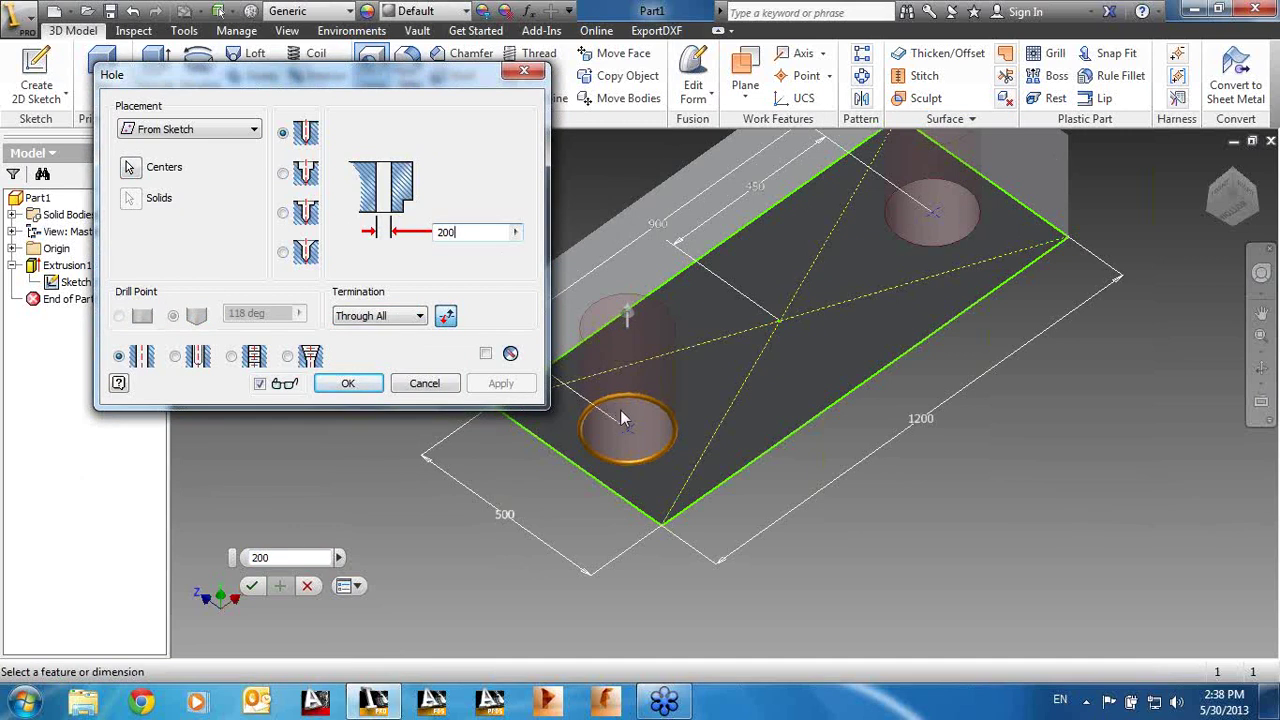
{"action": "left_click", "coordinate": [347, 383]}
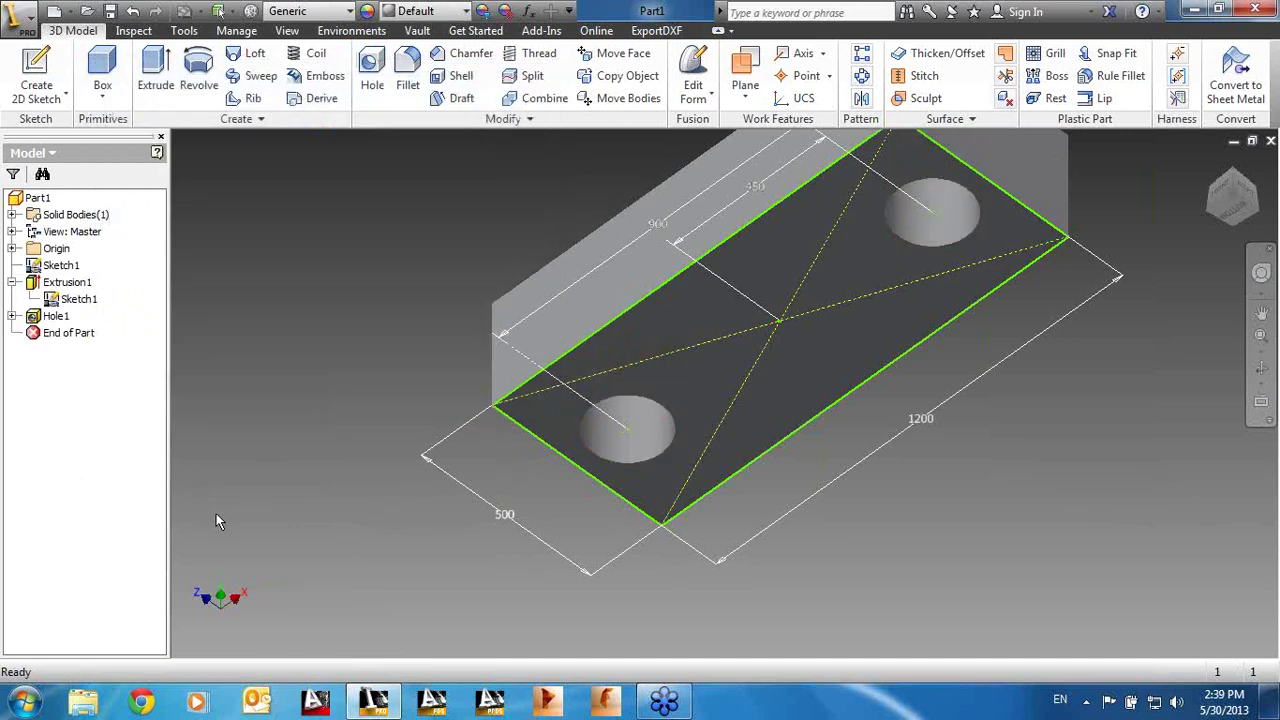
Step: Turn off the visibility of the box sketch
{"action": "right_click", "coordinate": [64, 299]}
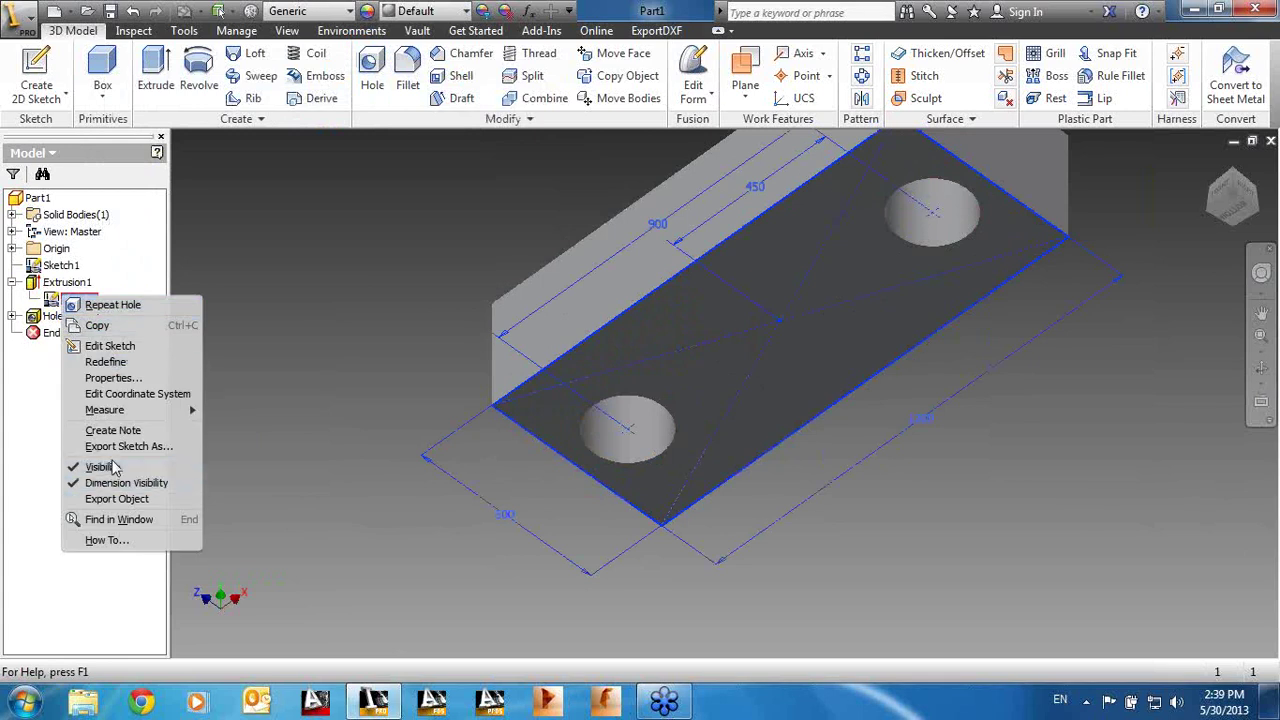
{"action": "left_click", "coordinate": [100, 467]}
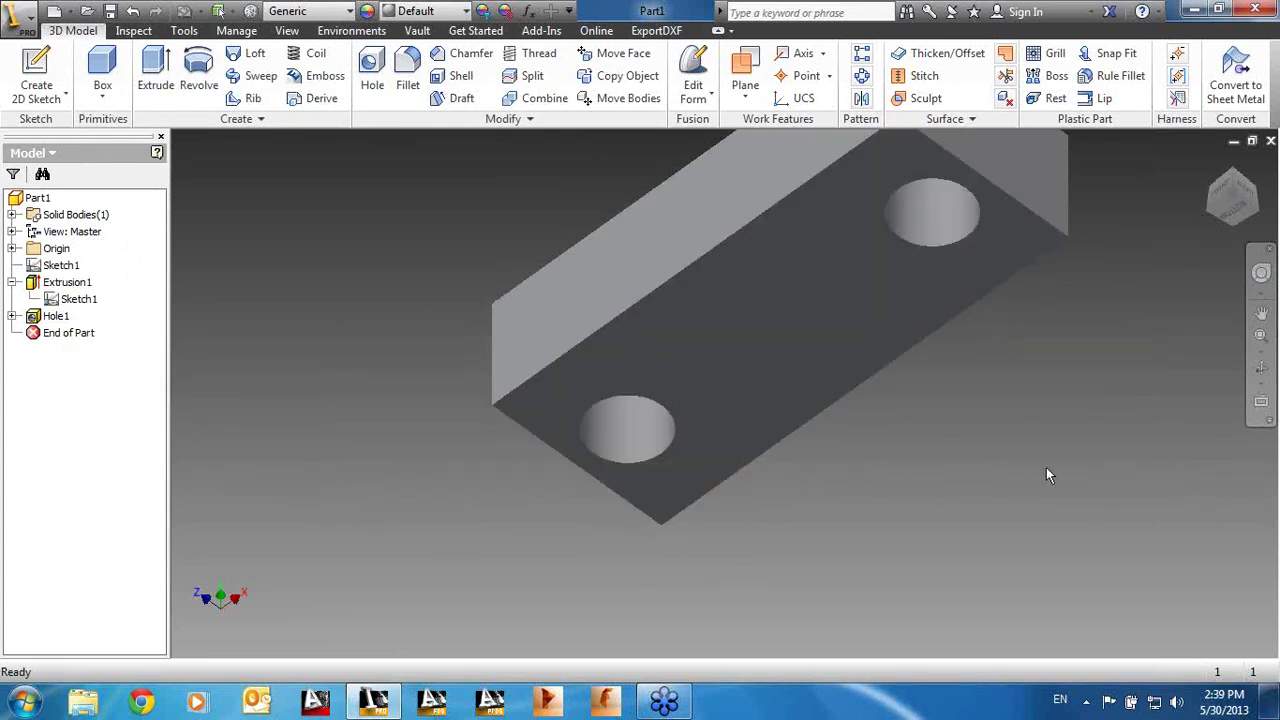
{"action": "middle_click_drag", "start_coordinate": [757, 394], "coordinate": [872, 378], "text": "shift"}
{"action": "scroll", "coordinate": [950, 385], "scroll_direction": "up", "scroll_amount": 5}
{"action": "scroll", "coordinate": [990, 415], "scroll_direction": "down", "scroll_amount": 8}
{"action": "scroll", "coordinate": [935, 395], "scroll_direction": "up", "scroll_amount": 5}
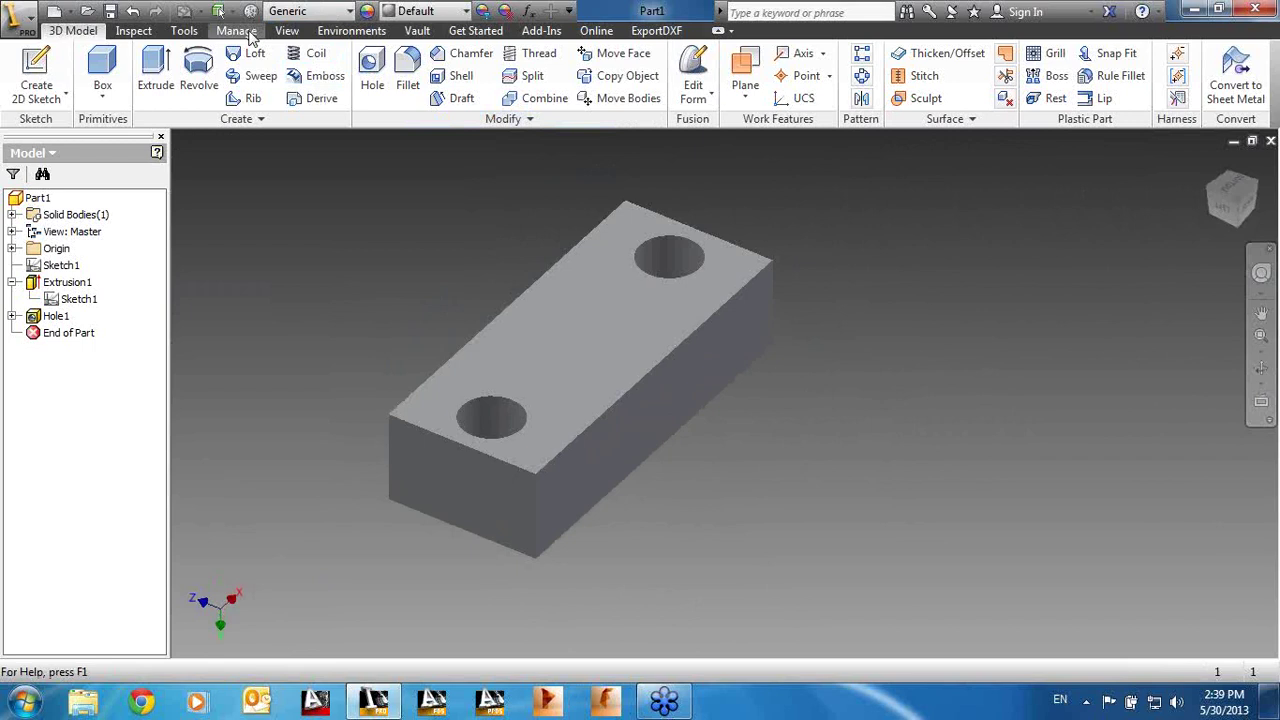
Step: Start creating an iPart and add all of Extrusion1's parameters, d0 to d5, to the member table
{"action": "left_click", "coordinate": [247, 32]}
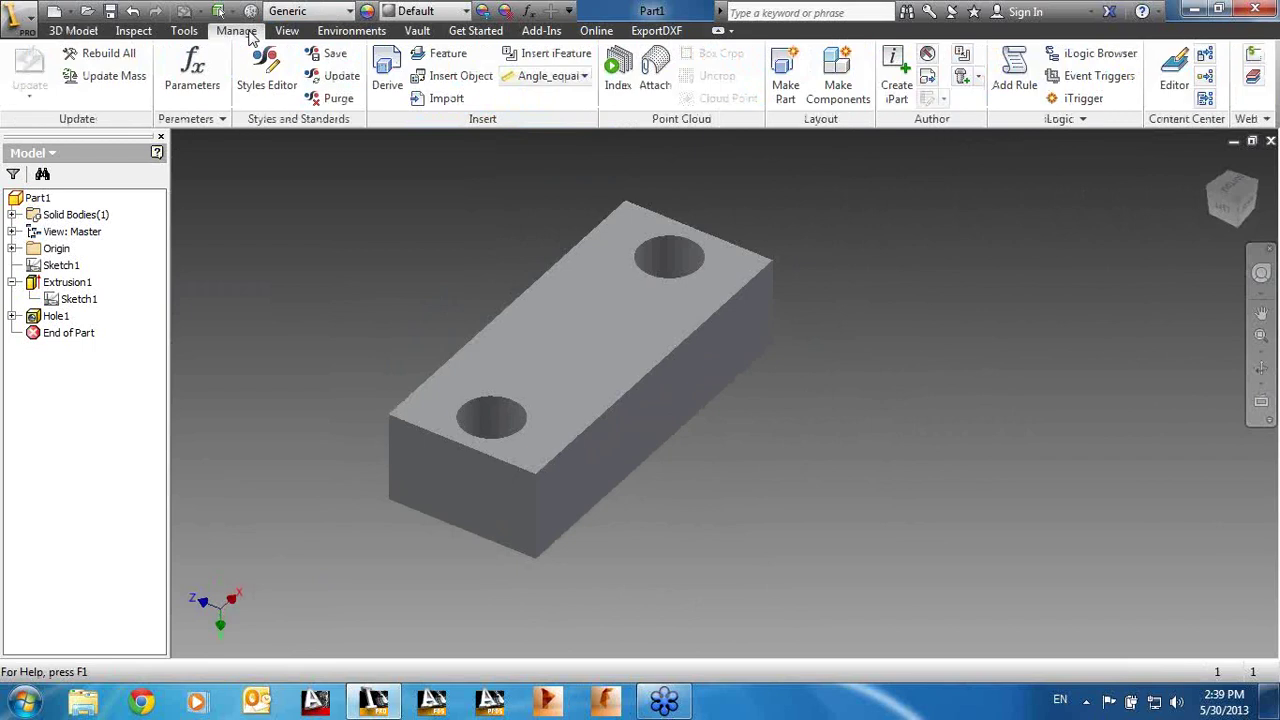
{"action": "left_click", "coordinate": [895, 70]}
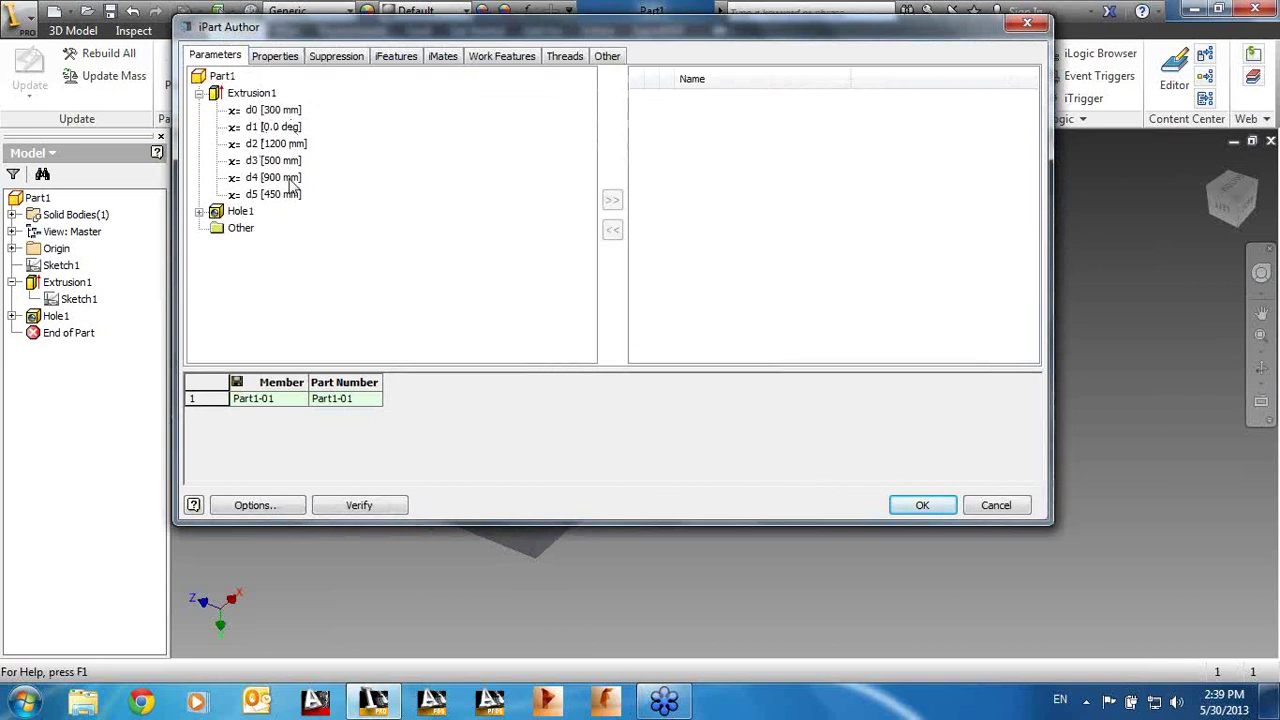
{"action": "left_click", "coordinate": [199, 212]}
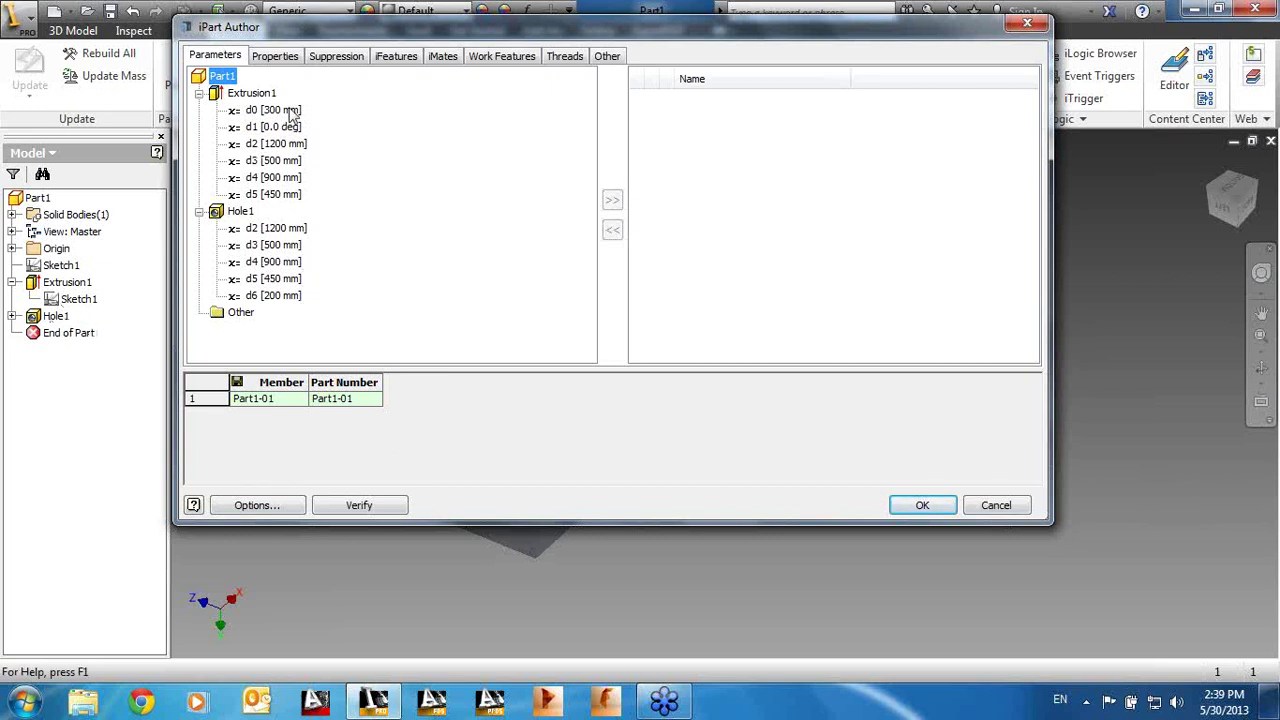
{"action": "double_click", "coordinate": [245, 95]}
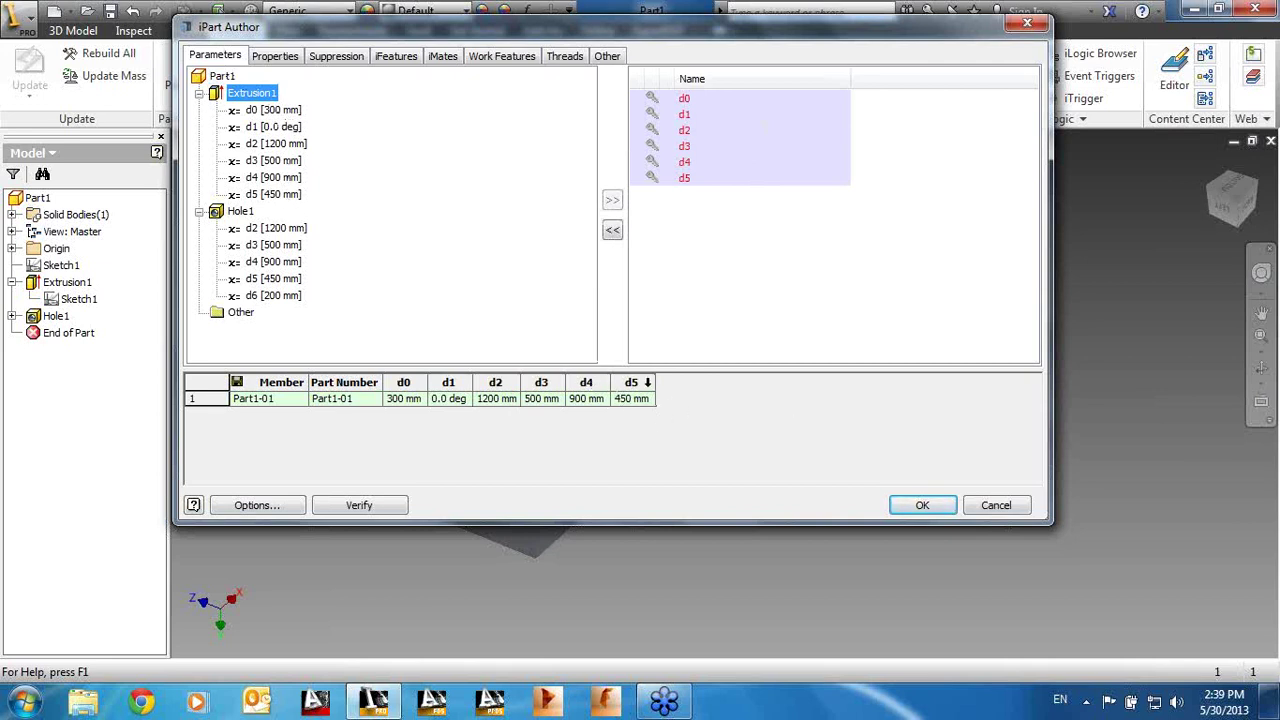
Step: Delete the d4, d5 and d1 columns from the iPart table, keeping only d0, d2 and d3
{"action": "right_click", "coordinate": [587, 378]}
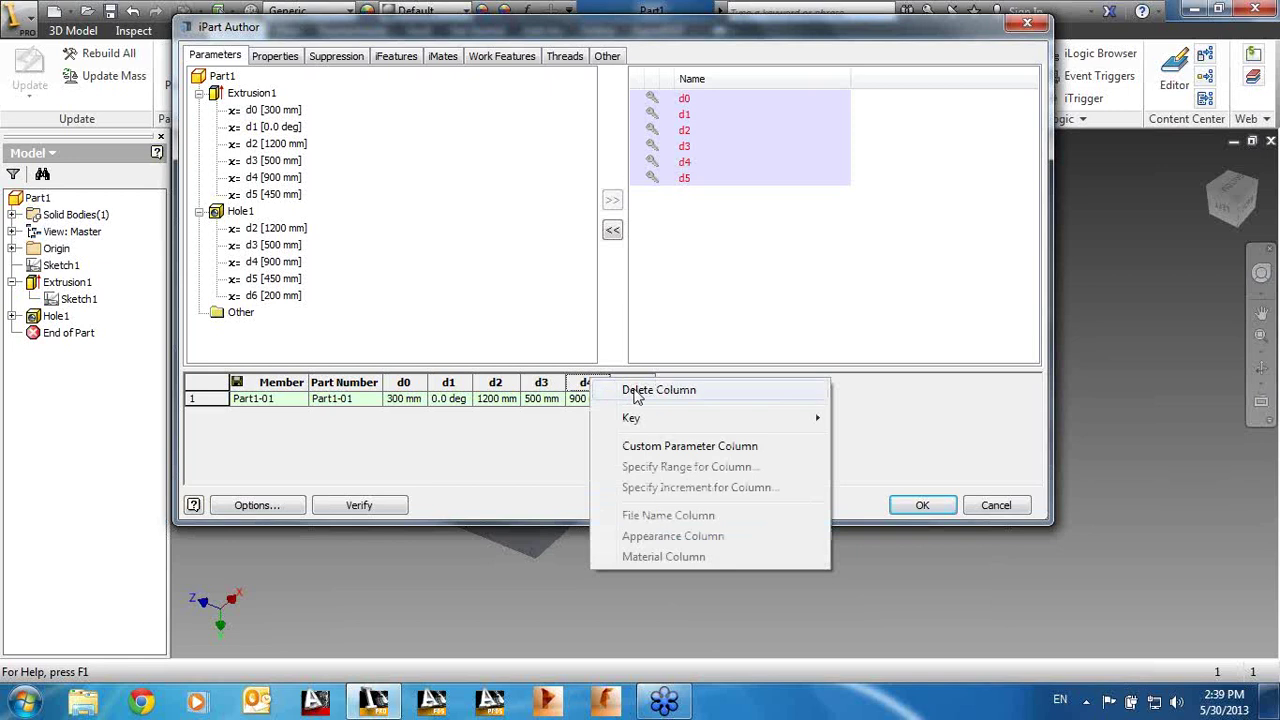
{"action": "left_click", "coordinate": [636, 391]}
{"action": "right_click", "coordinate": [590, 382]}
{"action": "left_click", "coordinate": [650, 391]}
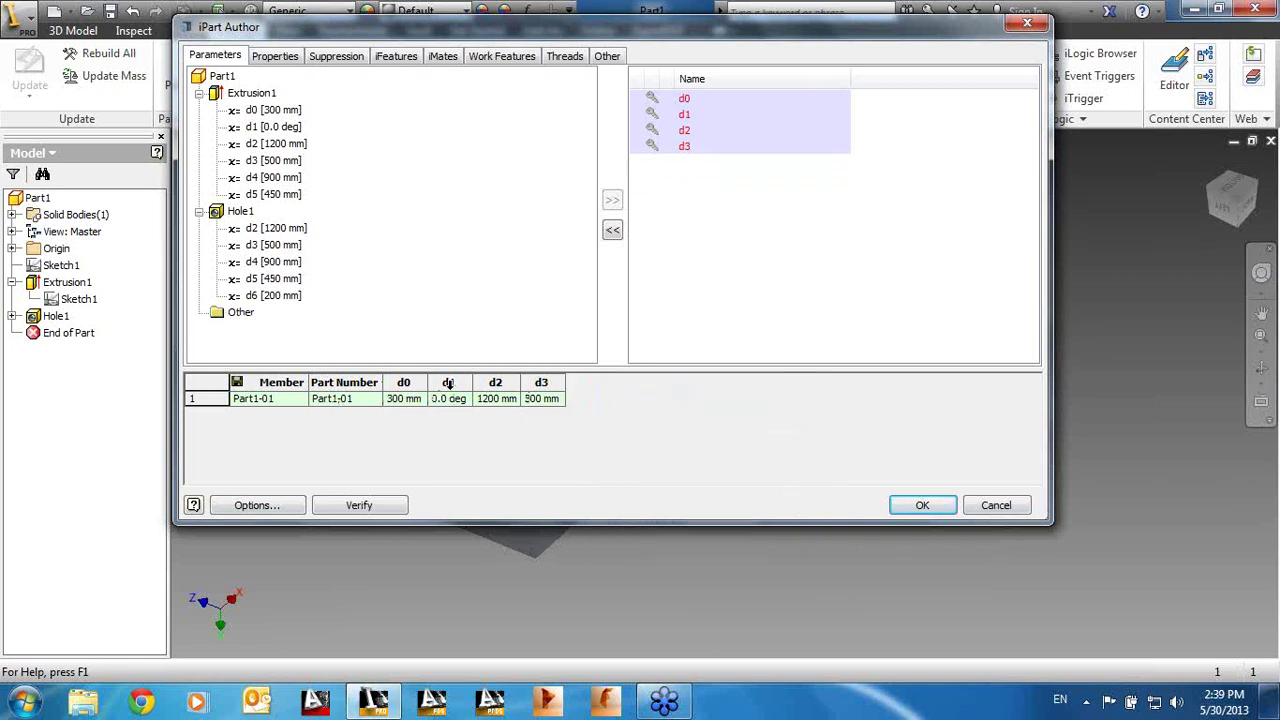
{"action": "right_click", "coordinate": [449, 384]}
{"action": "left_click", "coordinate": [466, 398]}
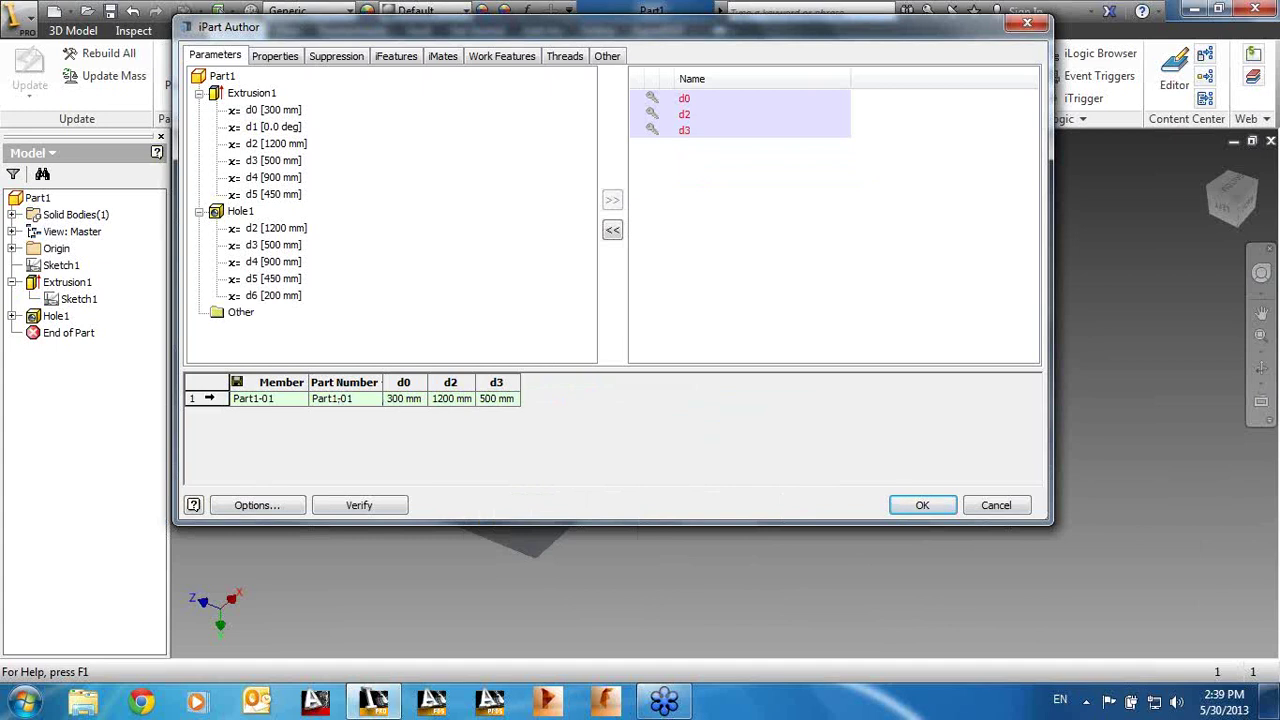
Step: Insert four more rows in the iPart table to make members Part1-02 to Part1-05
{"action": "right_click", "coordinate": [206, 400]}
{"action": "left_click", "coordinate": [251, 411]}
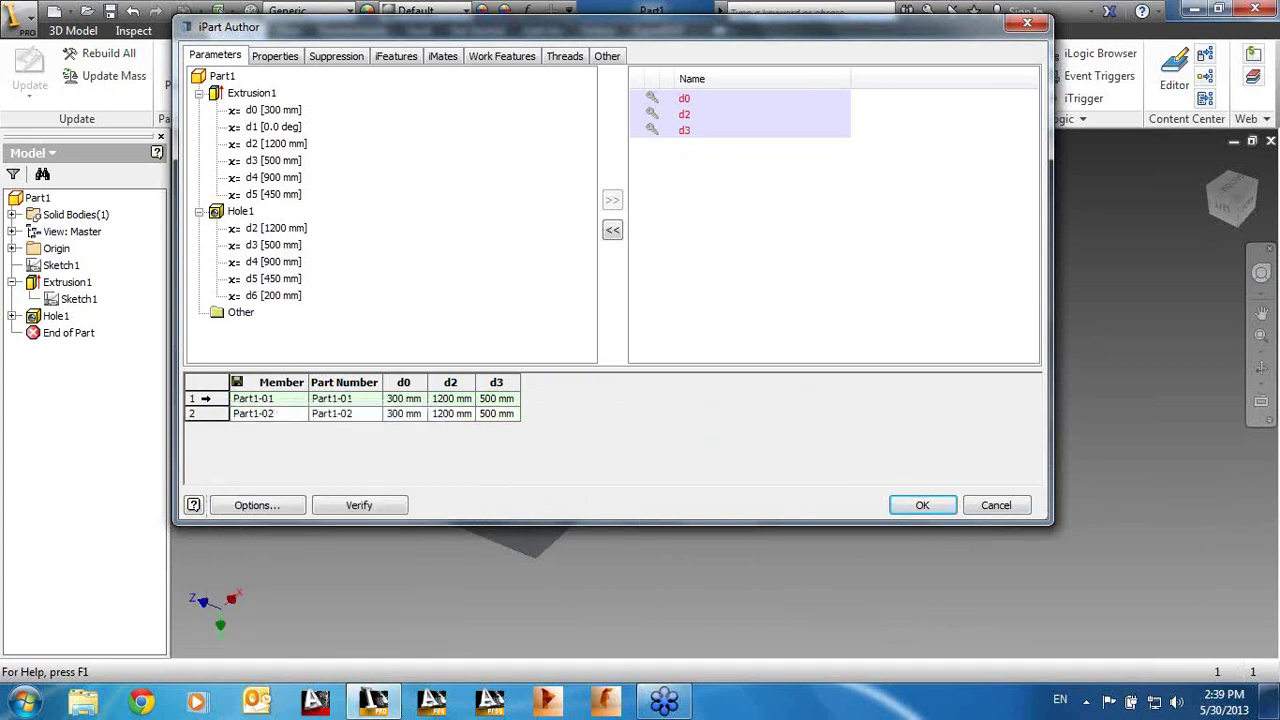
{"action": "right_click", "coordinate": [212, 404]}
{"action": "right_click", "coordinate": [212, 416]}
{"action": "left_click", "coordinate": [245, 430]}
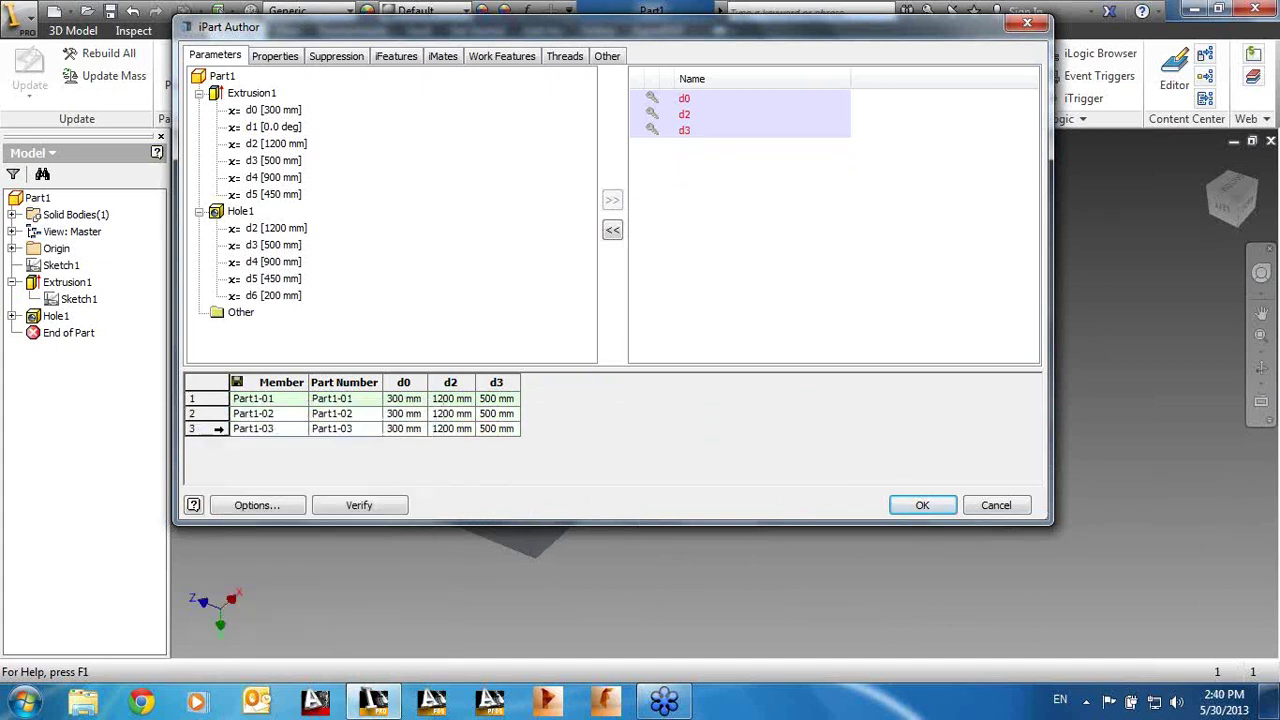
{"action": "right_click", "coordinate": [220, 432]}
{"action": "left_click", "coordinate": [250, 446]}
{"action": "right_click", "coordinate": [222, 450]}
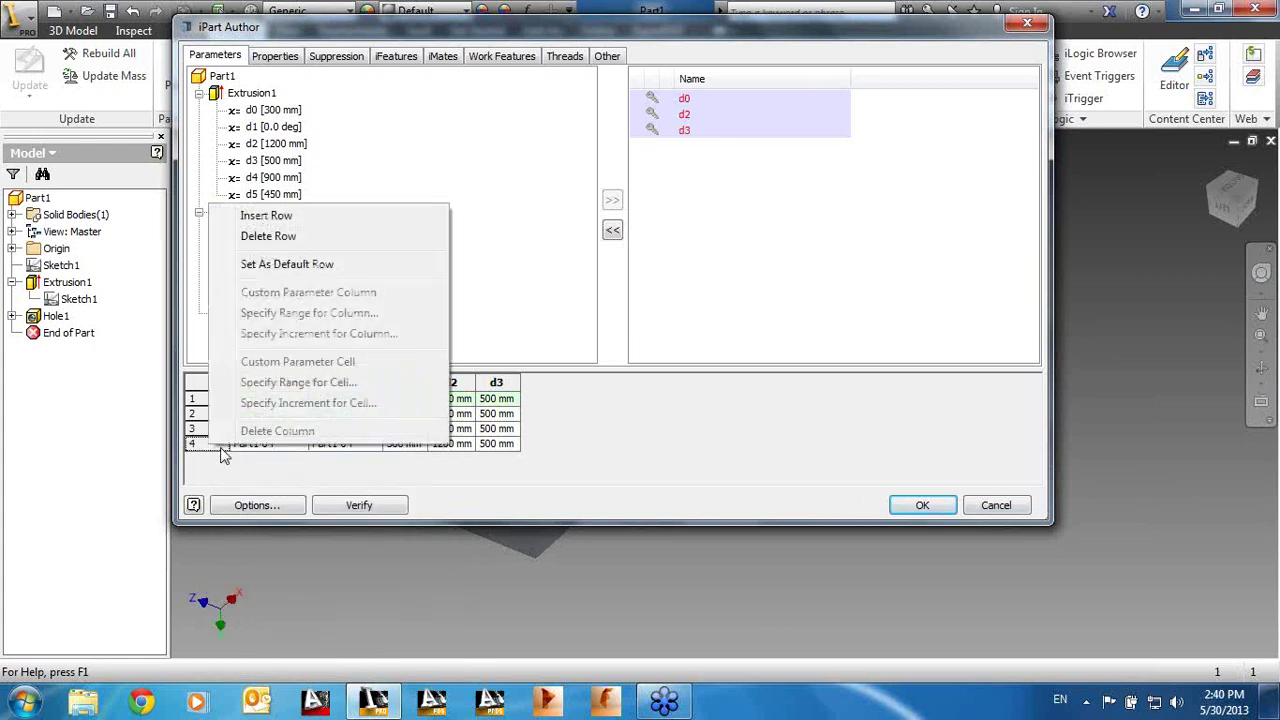
{"action": "left_click", "coordinate": [331, 220]}
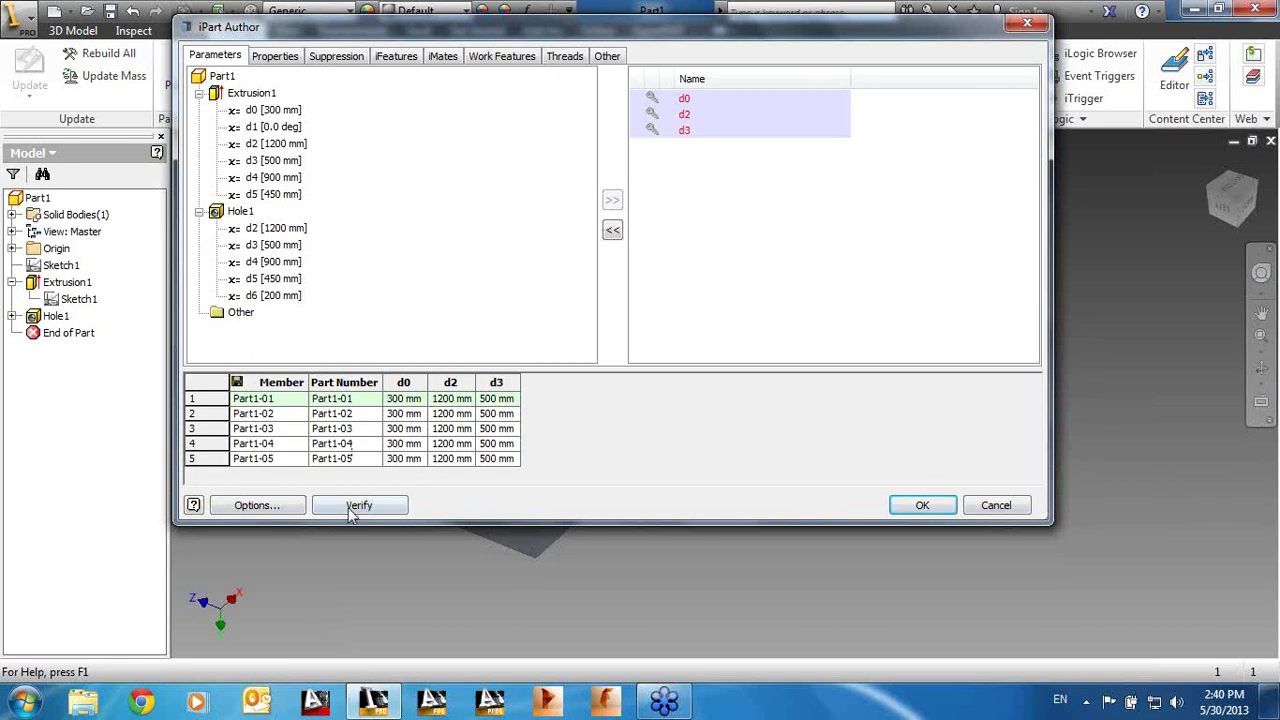
{"action": "right_click", "coordinate": [212, 398]}
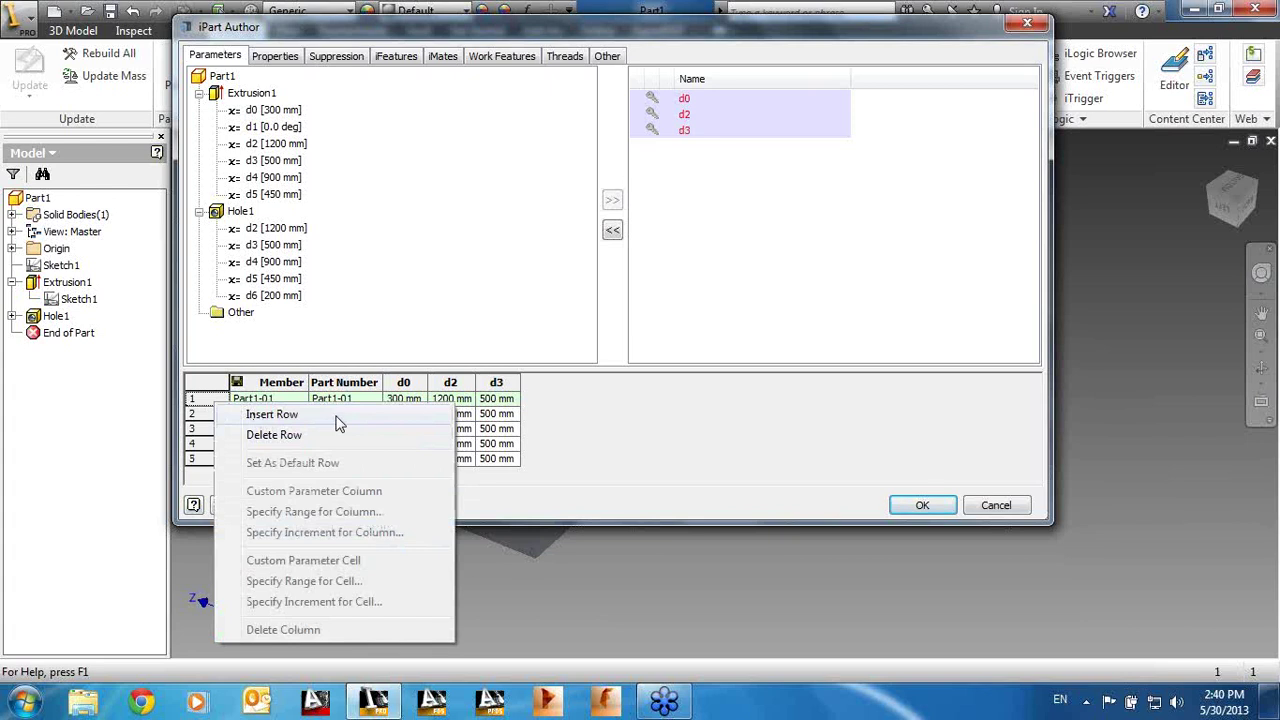
{"action": "left_click", "coordinate": [627, 426]}
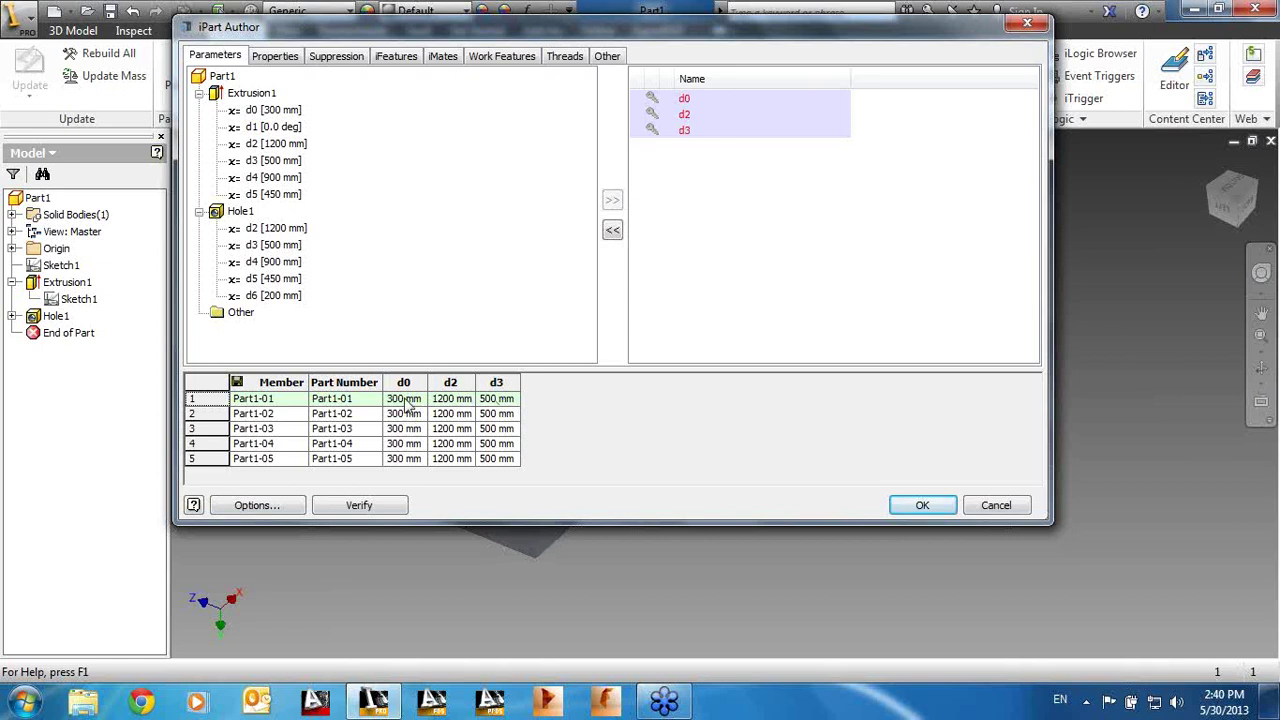
Step: Set d3 to 1000, 1500, 2000 and 2500 mm for members Part1-02 to Part1-05, and verify and accept the iPart table
{"action": "left_click", "coordinate": [502, 421]}
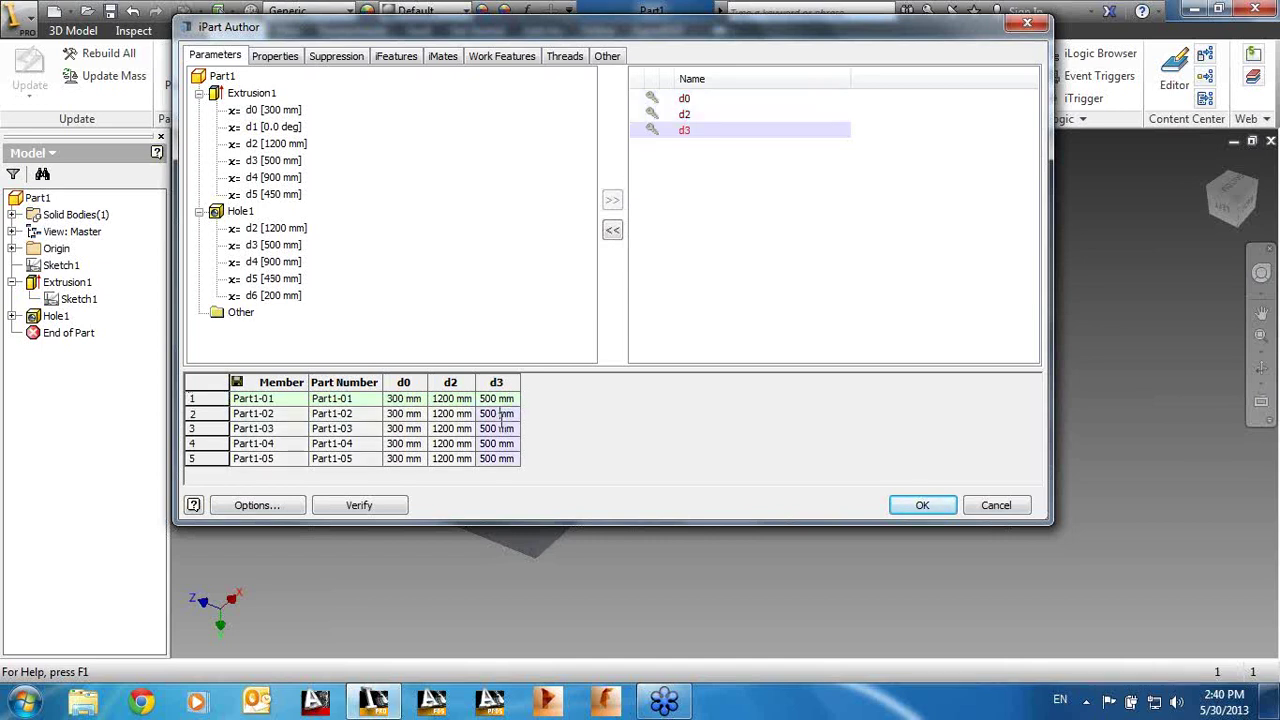
{"action": "left_click", "coordinate": [482, 413]}
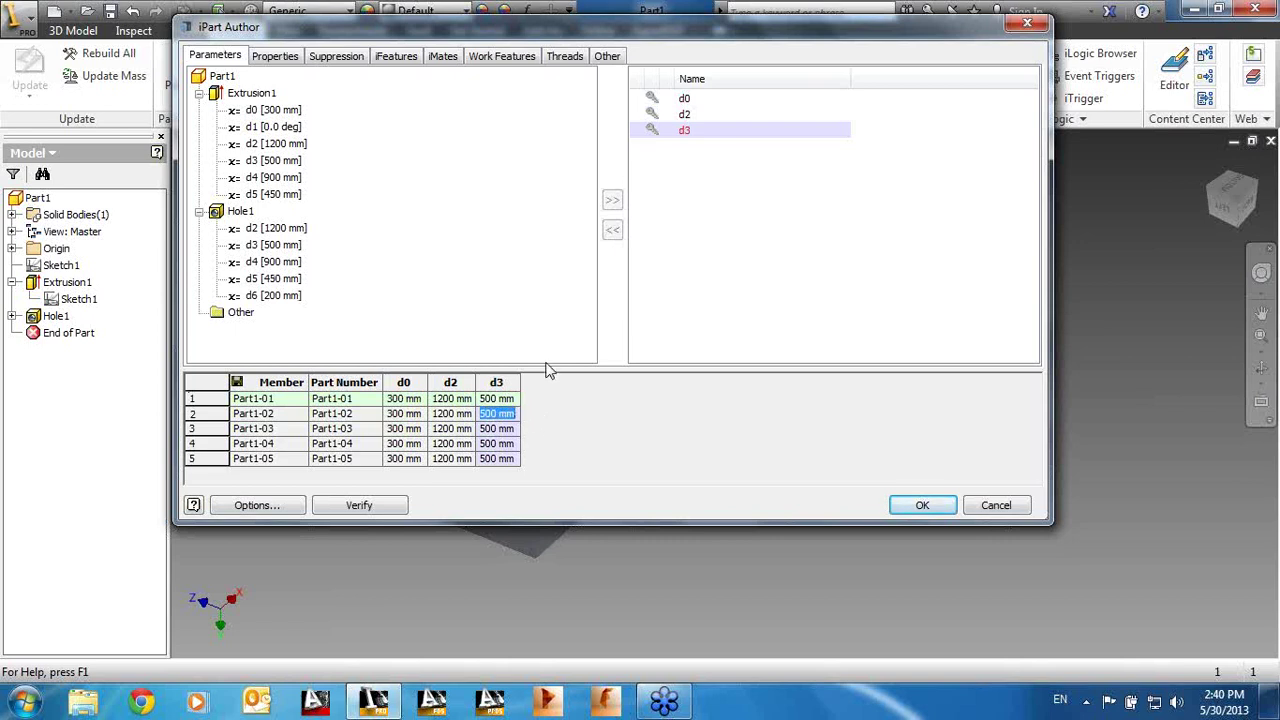
{"action": "type", "text": "1000"}
{"action": "left_click", "coordinate": [515, 429]}
{"action": "left_click", "coordinate": [481, 429]}
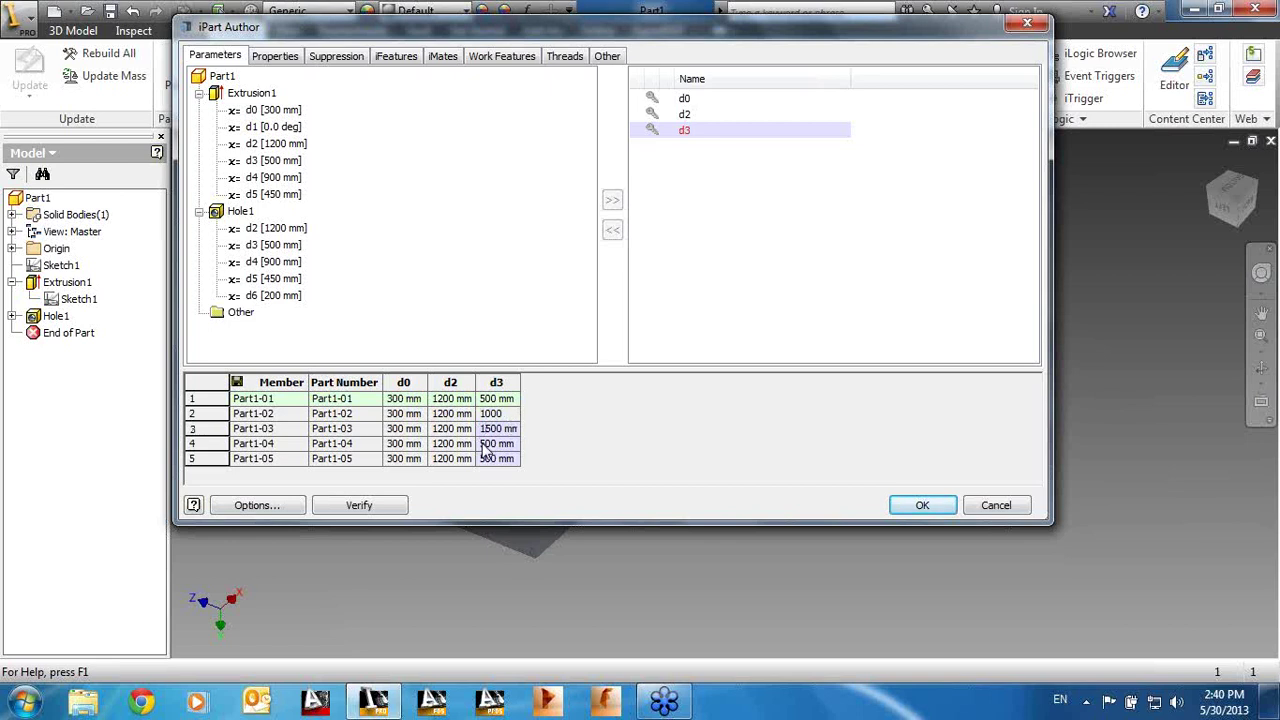
{"action": "left_click", "coordinate": [492, 446]}
{"action": "double_click", "coordinate": [513, 443]}
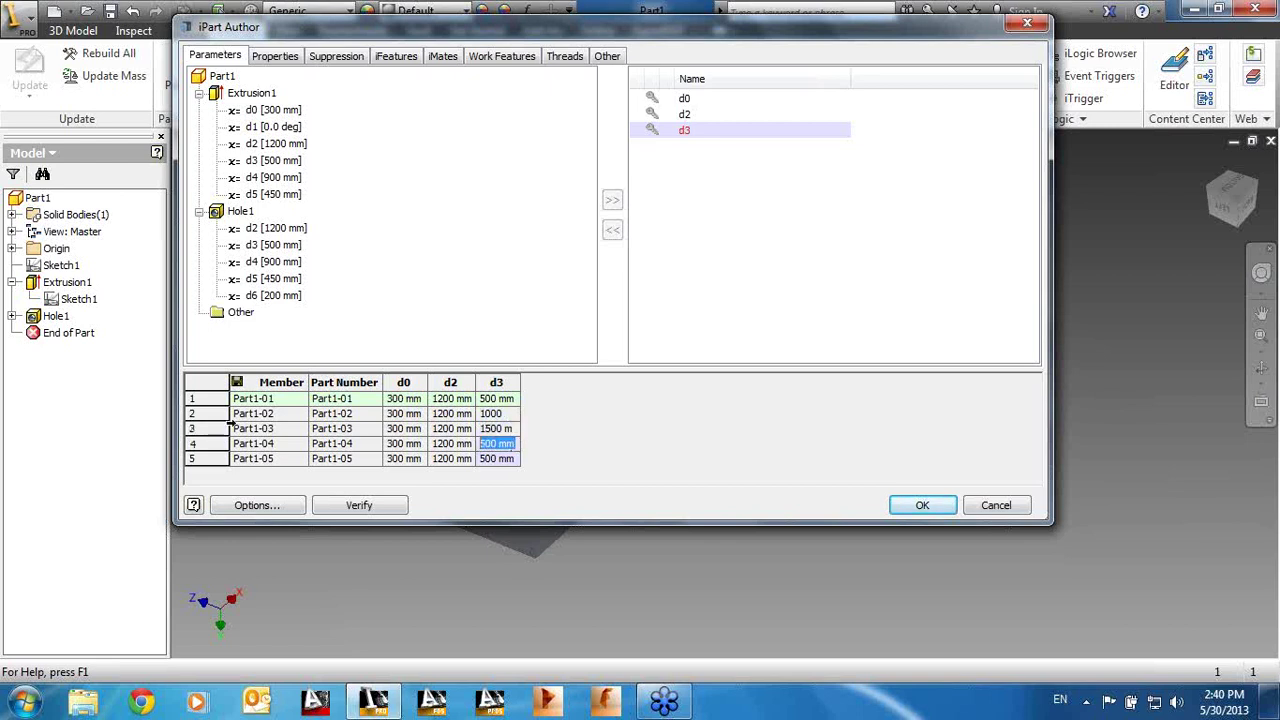
{"action": "type", "text": "2000"}
{"action": "left_click", "coordinate": [513, 458]}
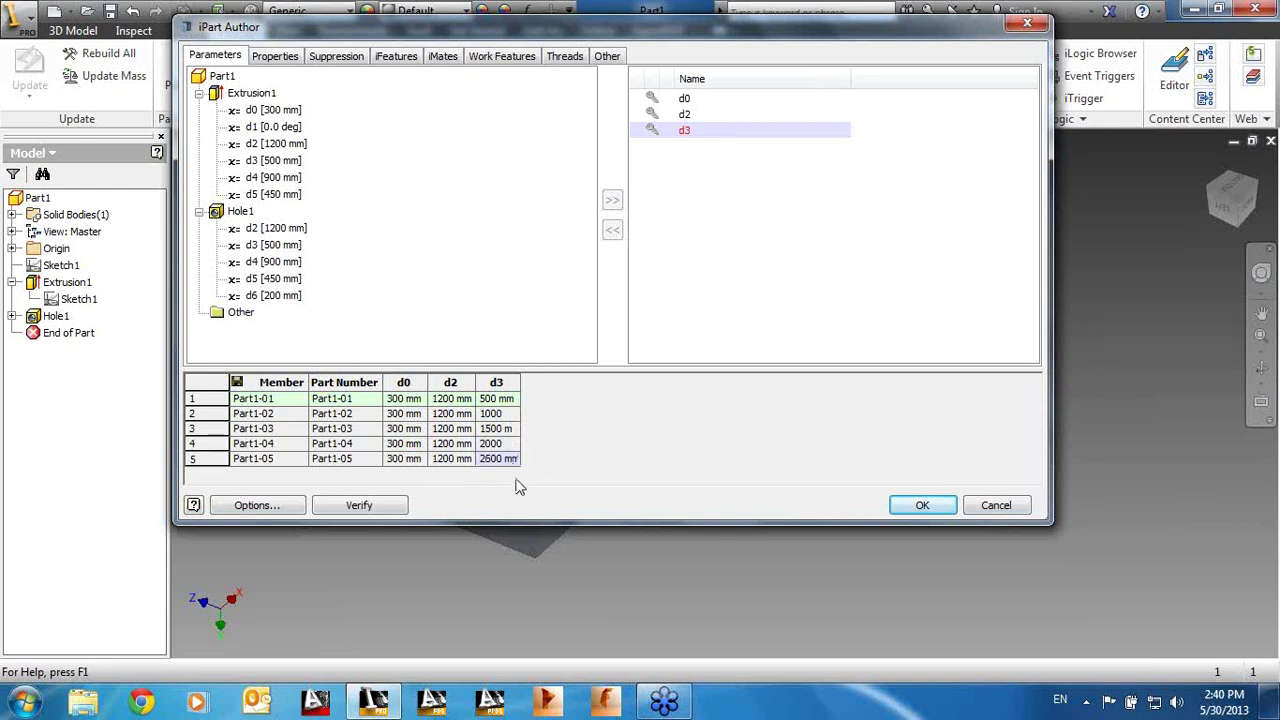
{"action": "left_click", "coordinate": [324, 504]}
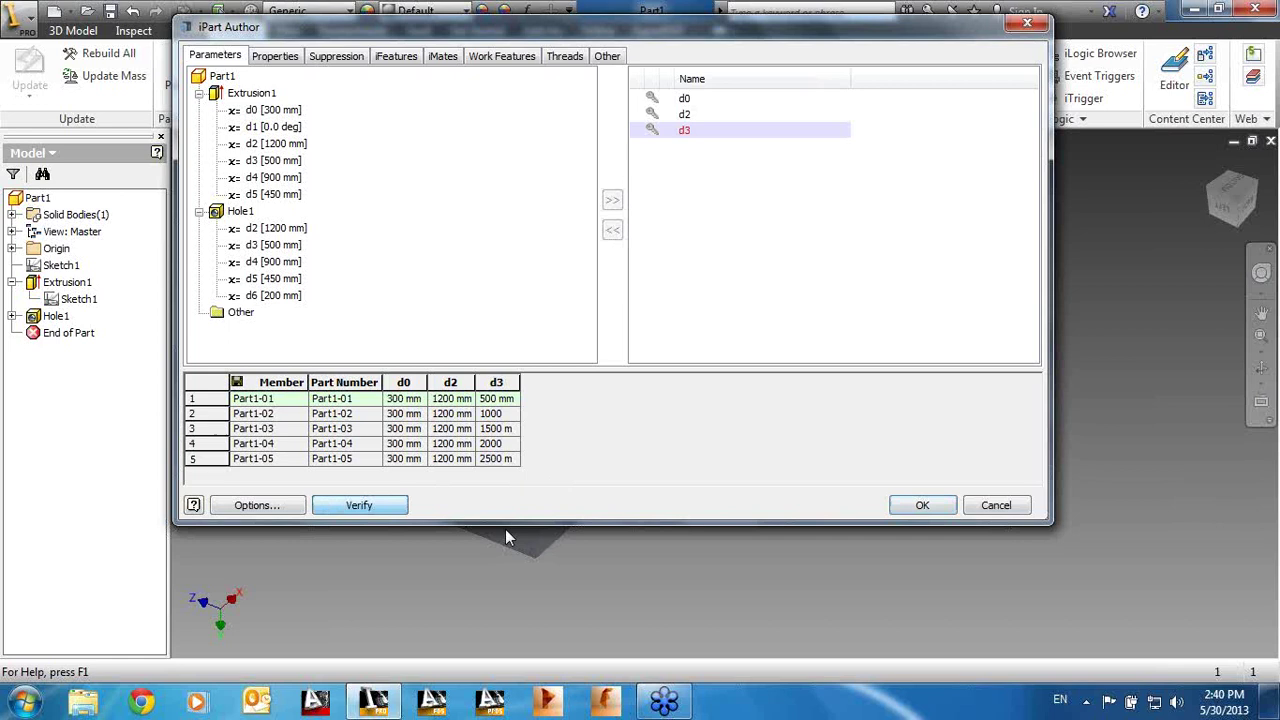
{"action": "left_click", "coordinate": [922, 504]}
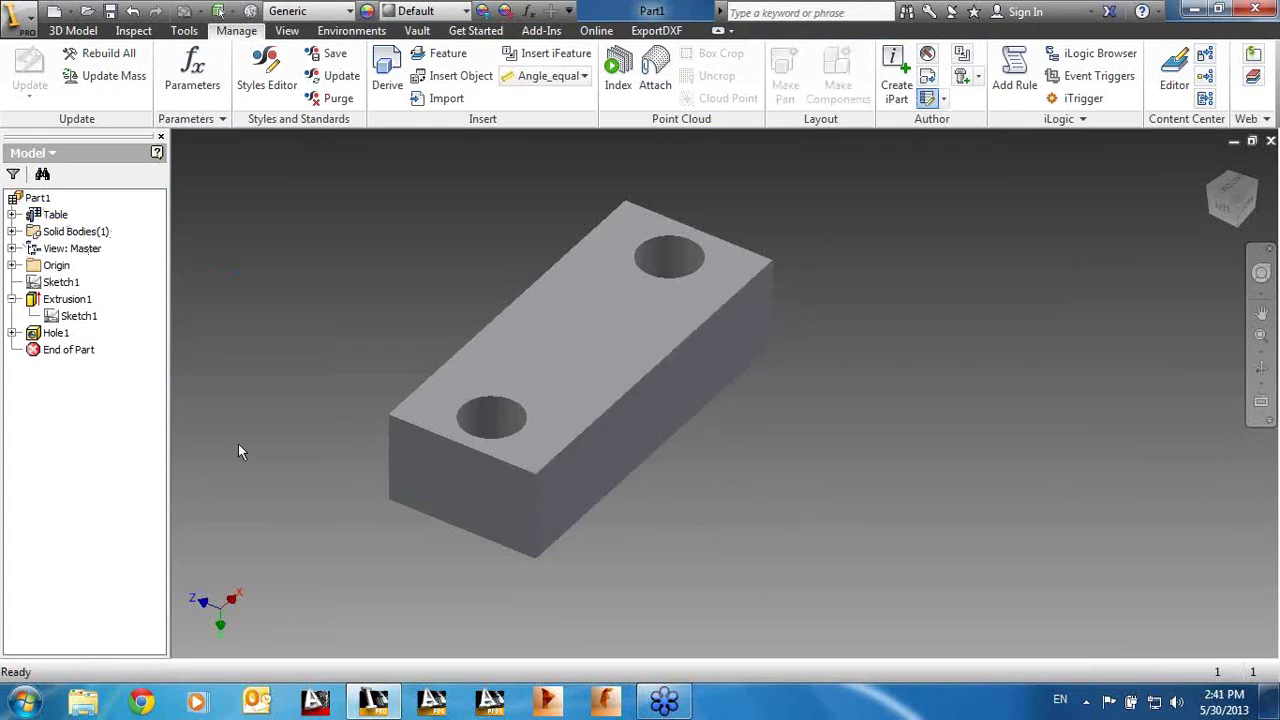
Step: Activate members Part1-02 to Part1-05 in turn to check how each size looks, and reactivate Part1-01
{"action": "left_click", "coordinate": [12, 215]}
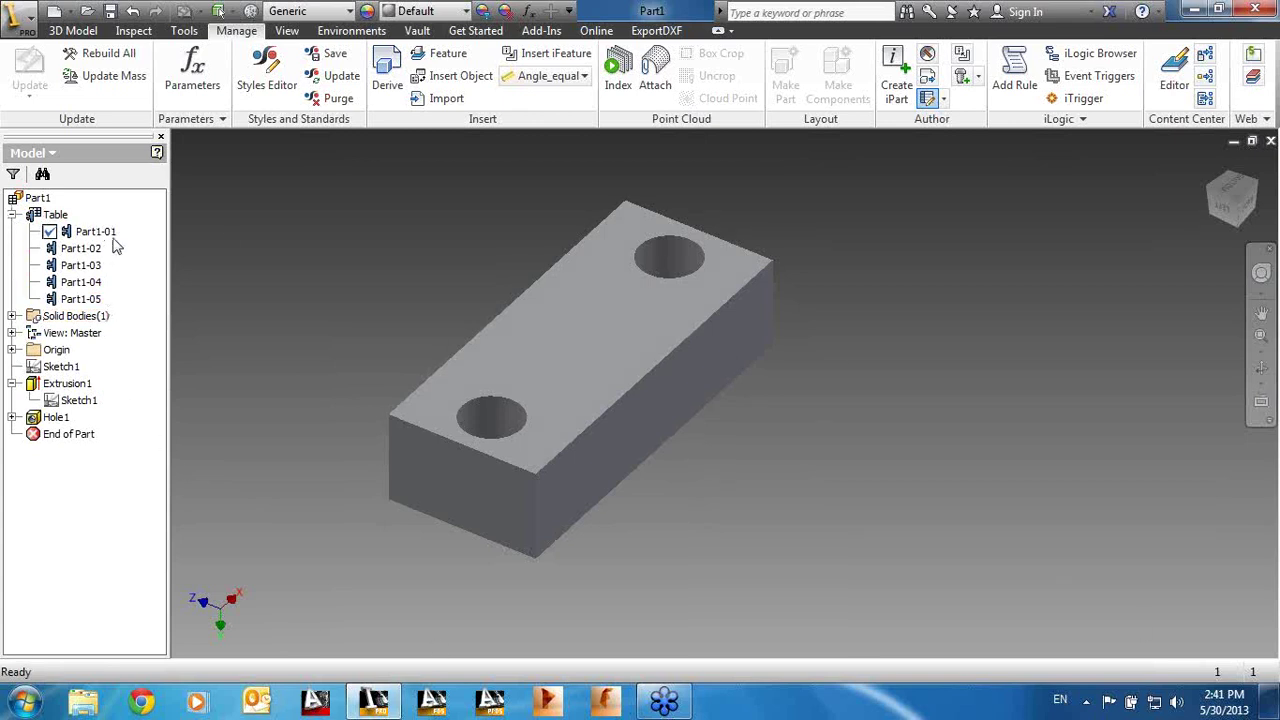
{"action": "left_click", "coordinate": [78, 249]}
{"action": "left_click", "coordinate": [74, 250]}
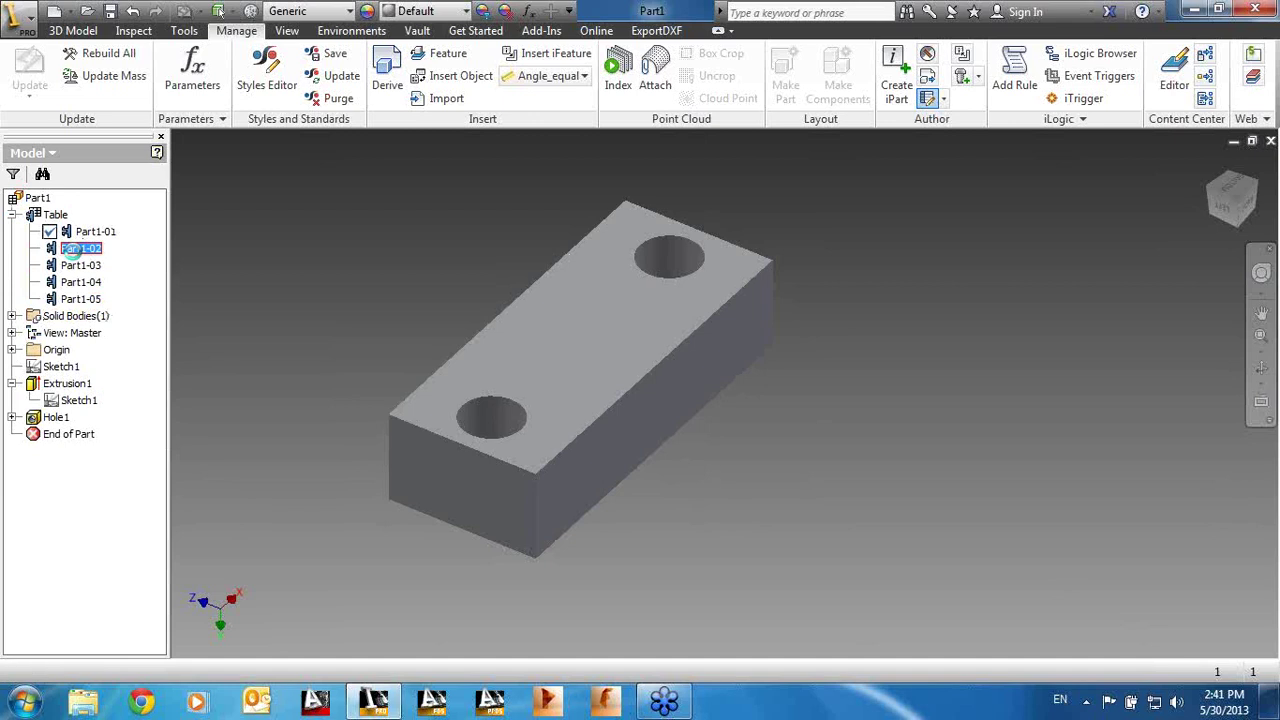
{"action": "double_click", "coordinate": [76, 265]}
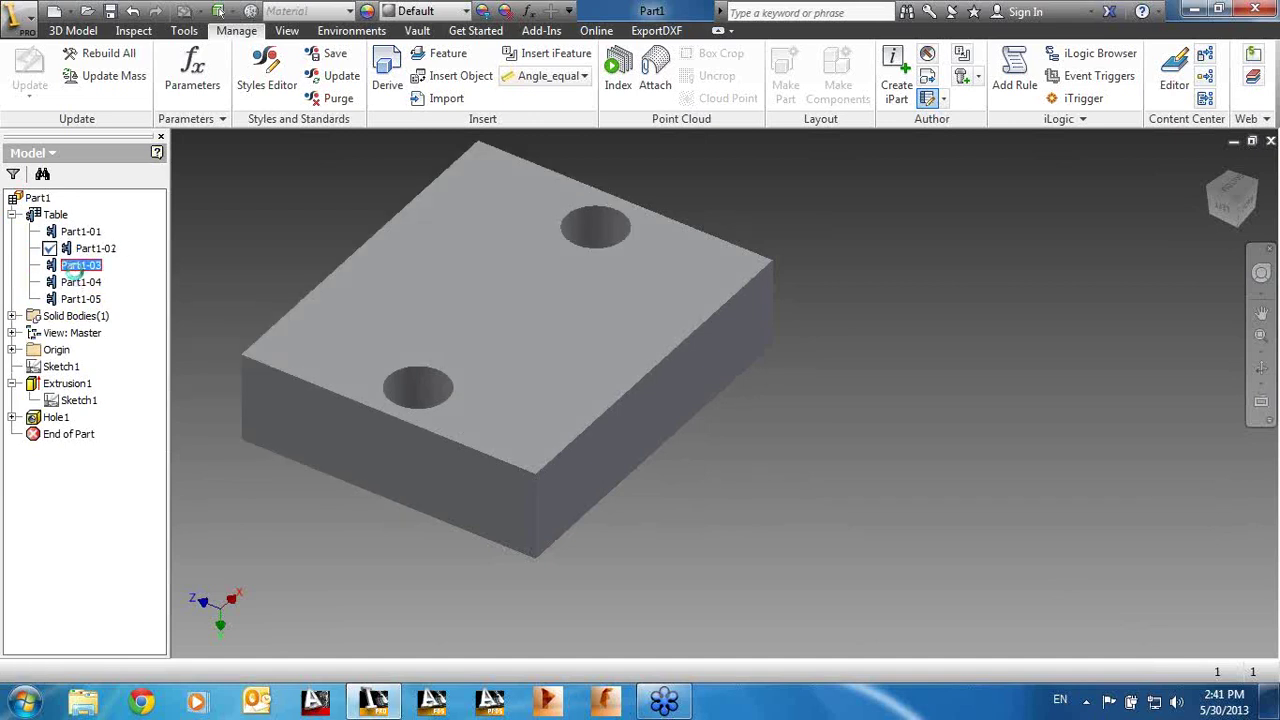
{"action": "double_click", "coordinate": [77, 282]}
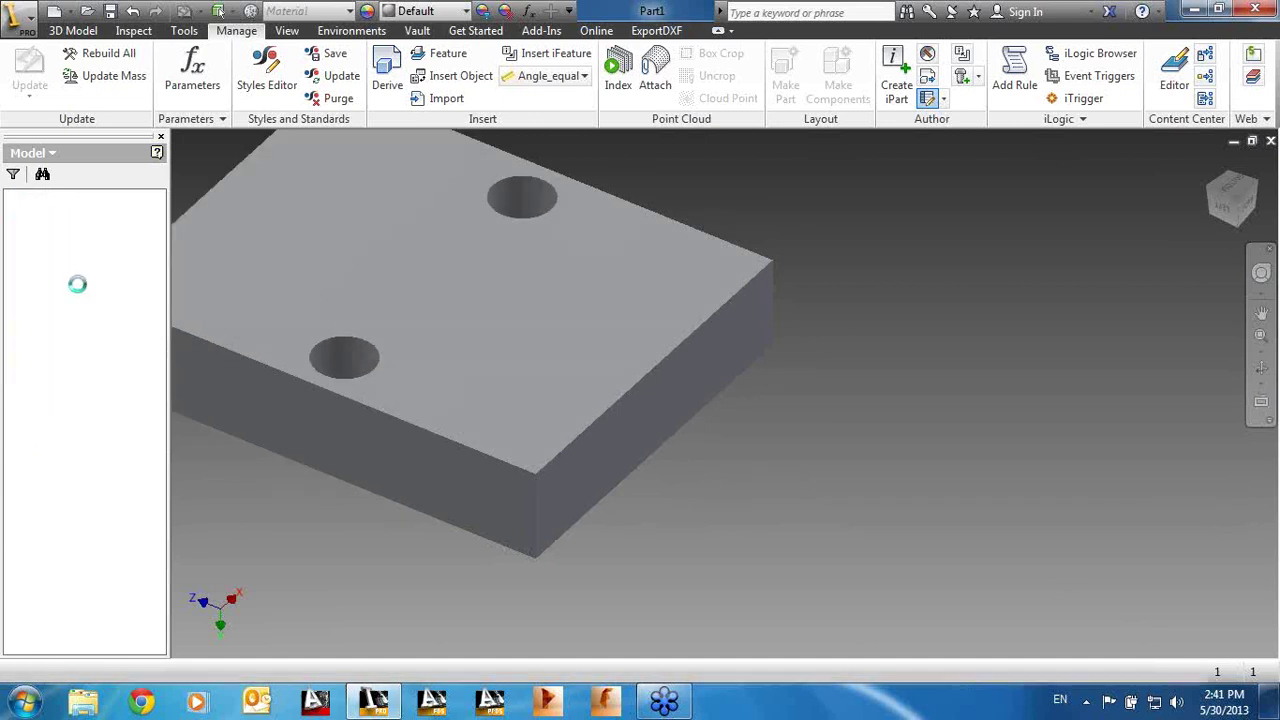
{"action": "double_click", "coordinate": [77, 297]}
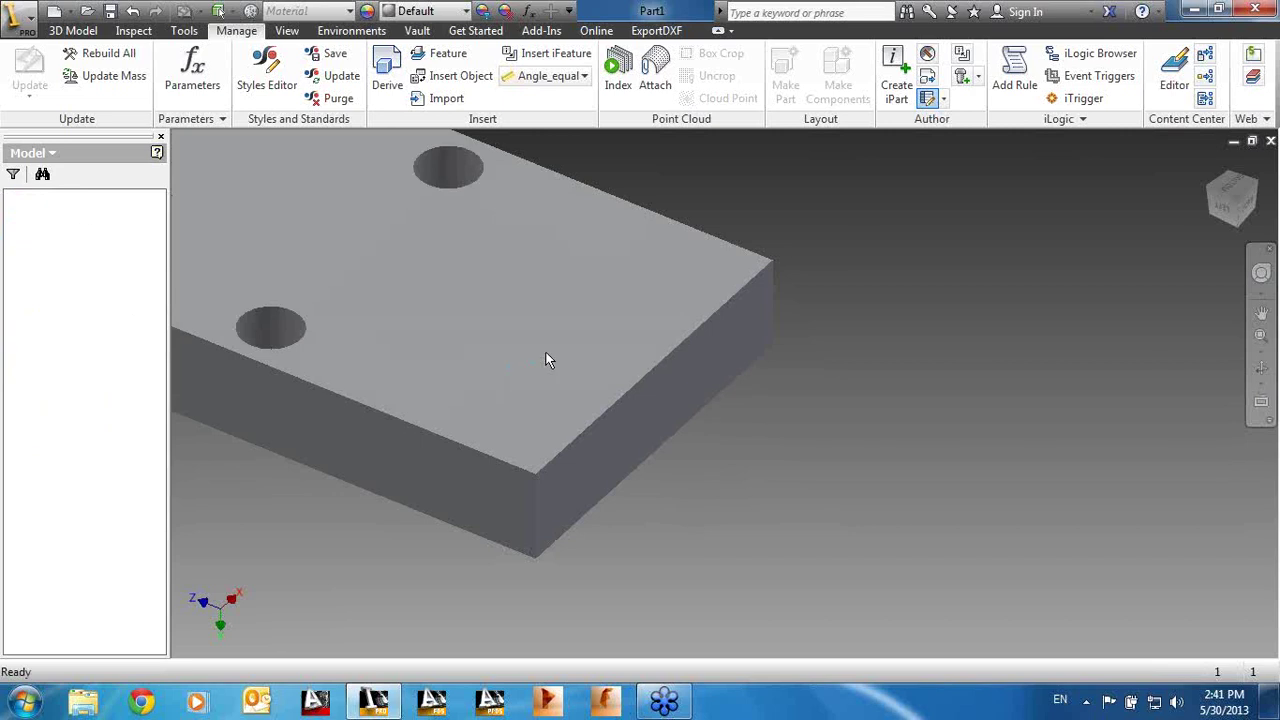
{"action": "scroll", "coordinate": [804, 360], "scroll_direction": "down", "scroll_amount": 6}
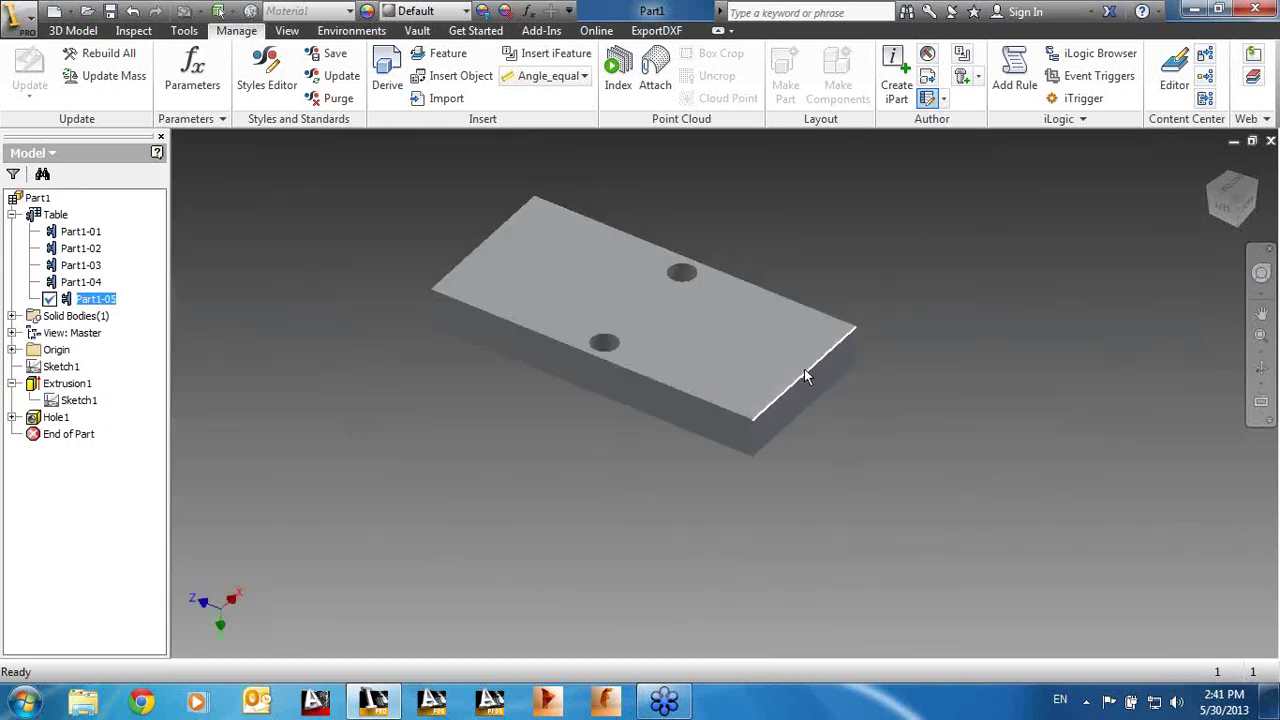
{"action": "scroll", "coordinate": [806, 368], "scroll_direction": "up", "scroll_amount": 4}
{"action": "scroll", "coordinate": [663, 323], "scroll_direction": "down", "scroll_amount": 3}
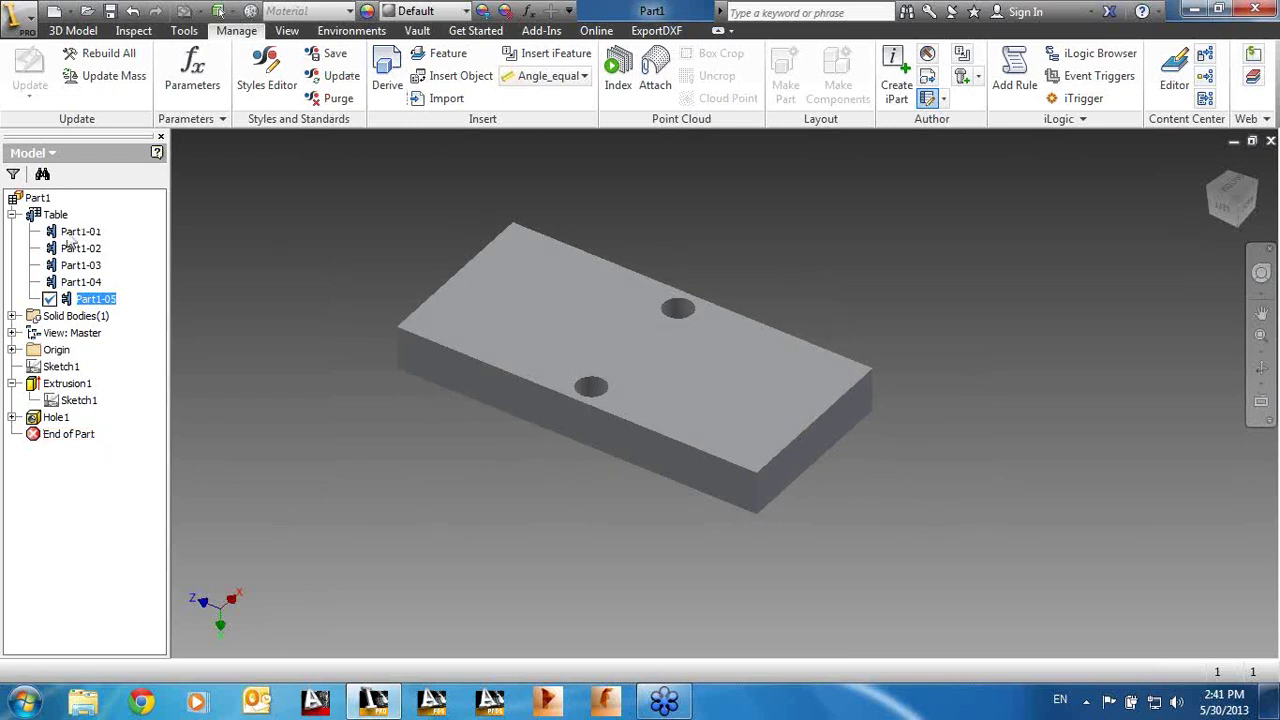
{"action": "double_click", "coordinate": [80, 231]}
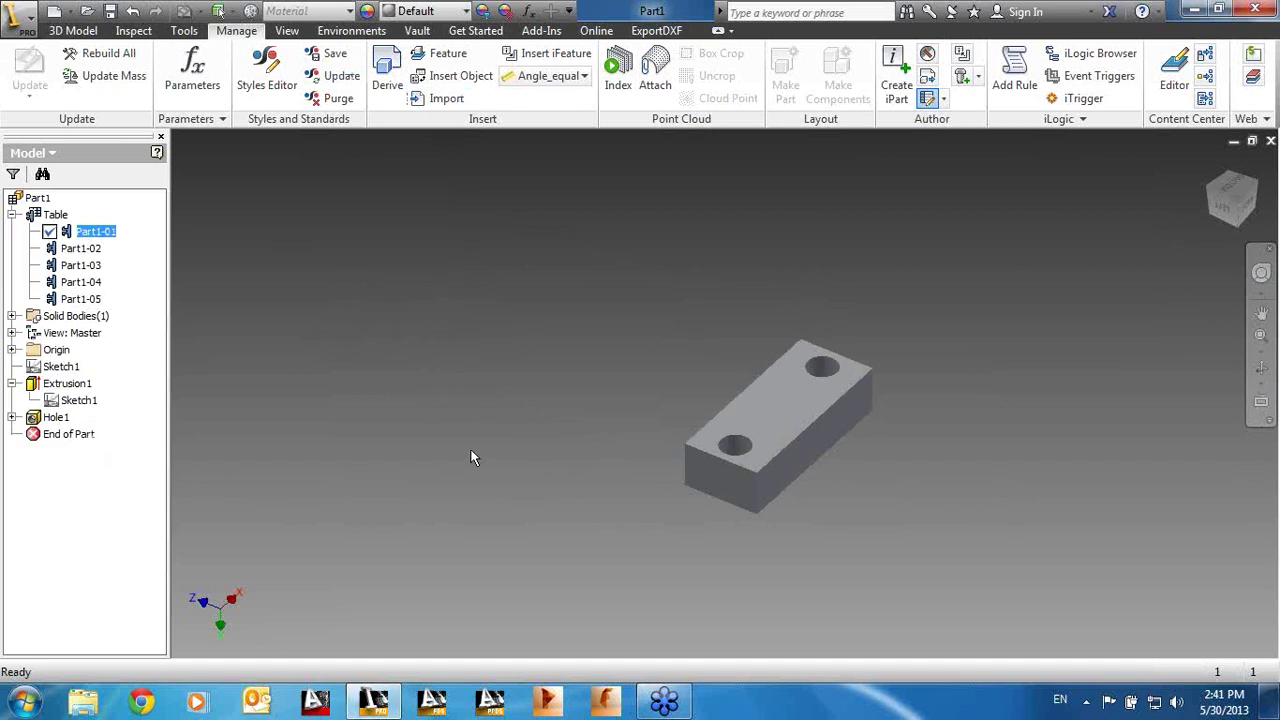
Step: Start a rectangular pattern of the two holes along the box's short top edge, with Direction 1 spreading to both sides of the original
{"action": "left_click", "coordinate": [80, 31]}
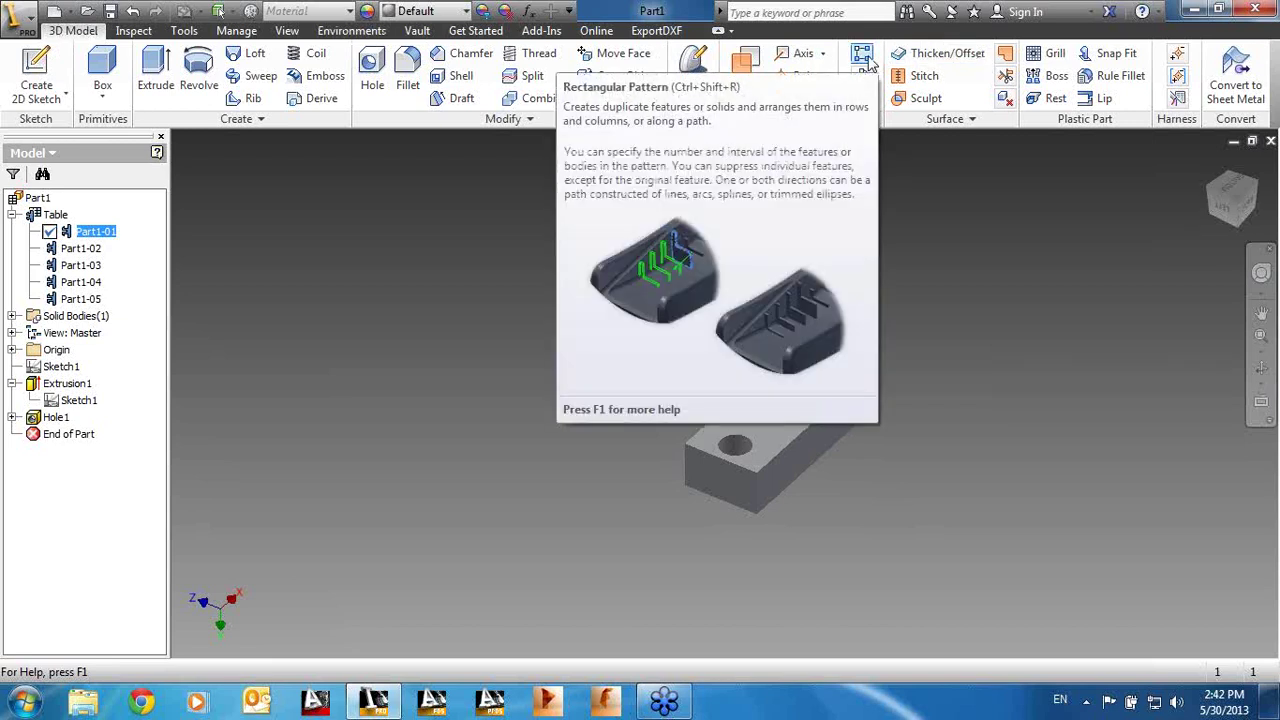
{"action": "left_click", "coordinate": [862, 54]}
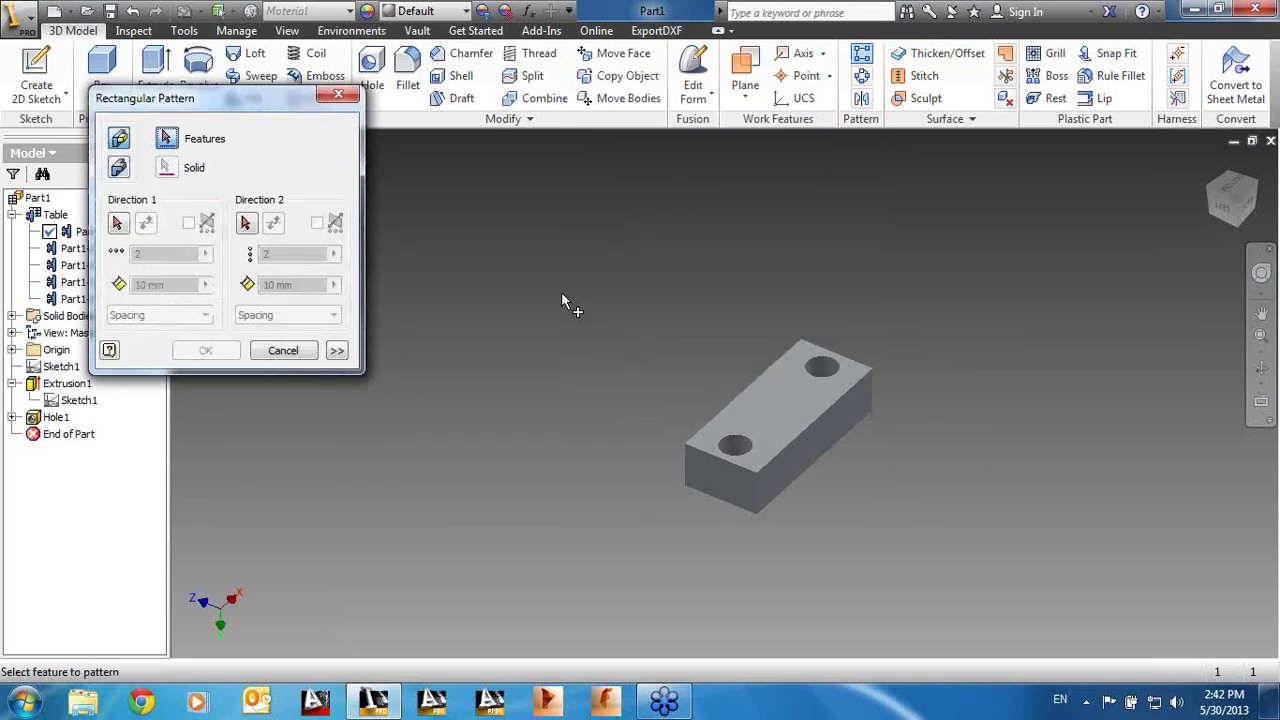
{"action": "left_click", "coordinate": [829, 373]}
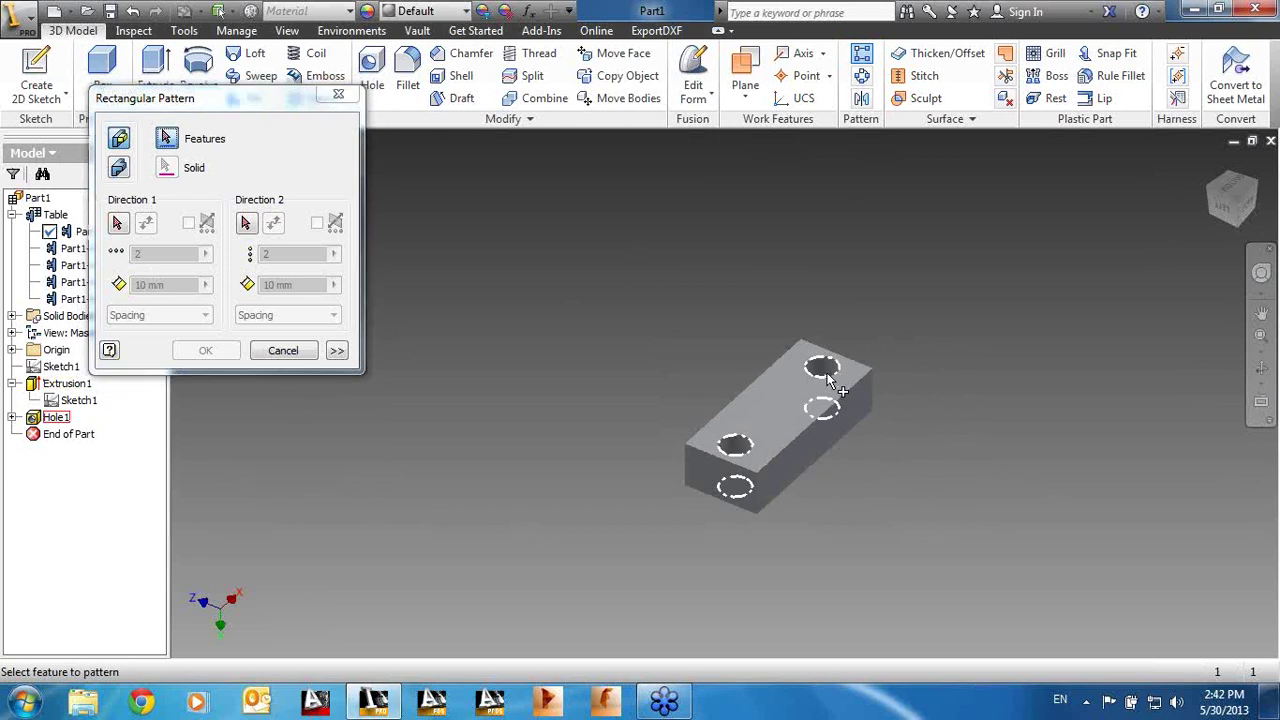
{"action": "left_click", "coordinate": [120, 225]}
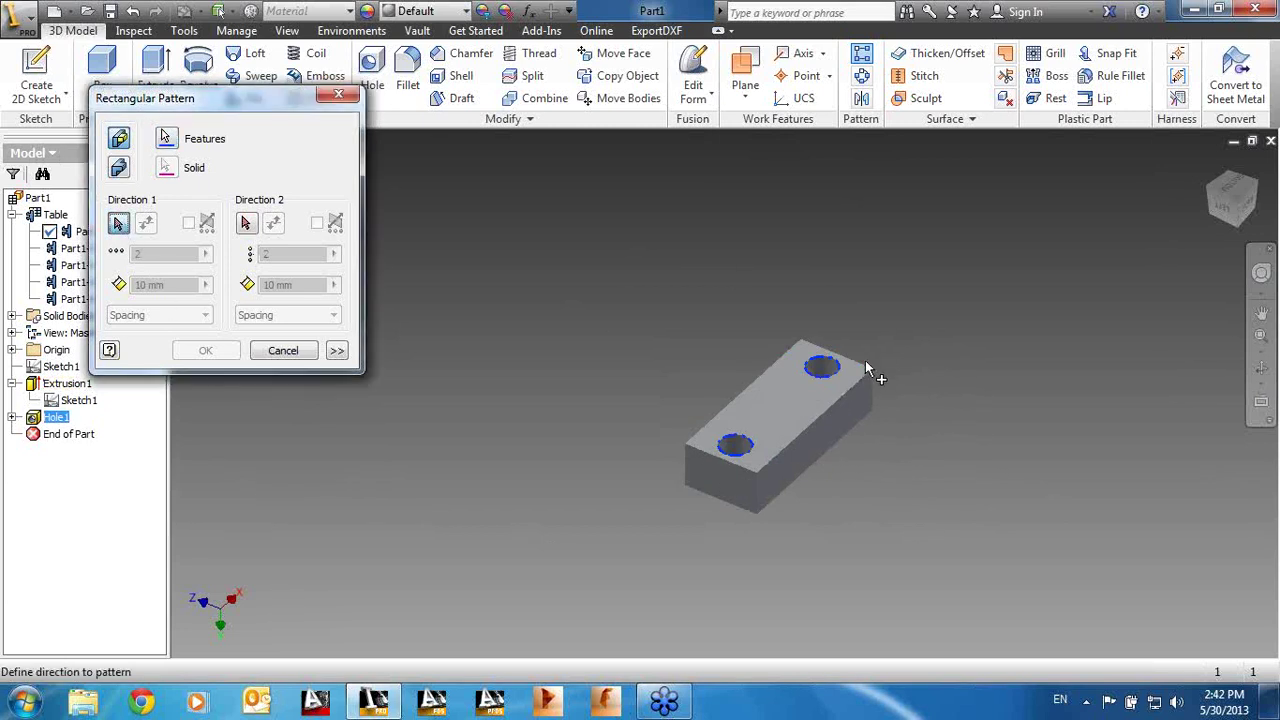
{"action": "left_click", "coordinate": [862, 370]}
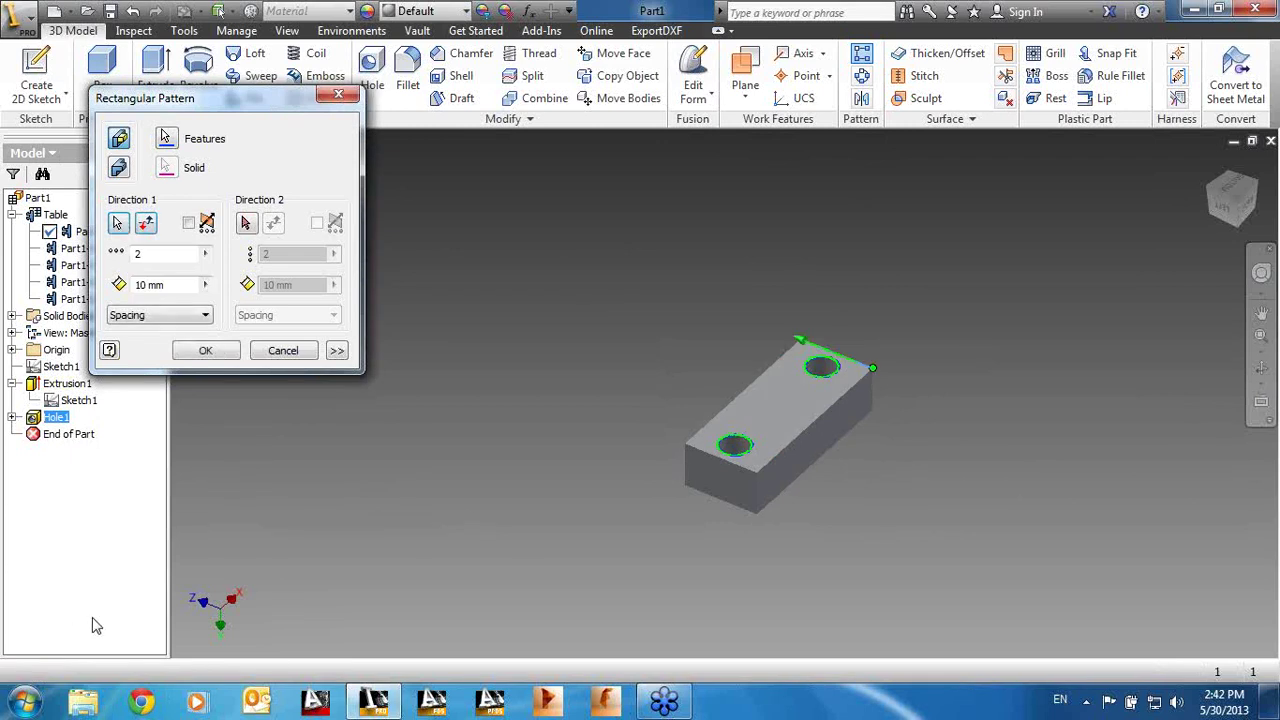
{"action": "left_click", "coordinate": [190, 223]}
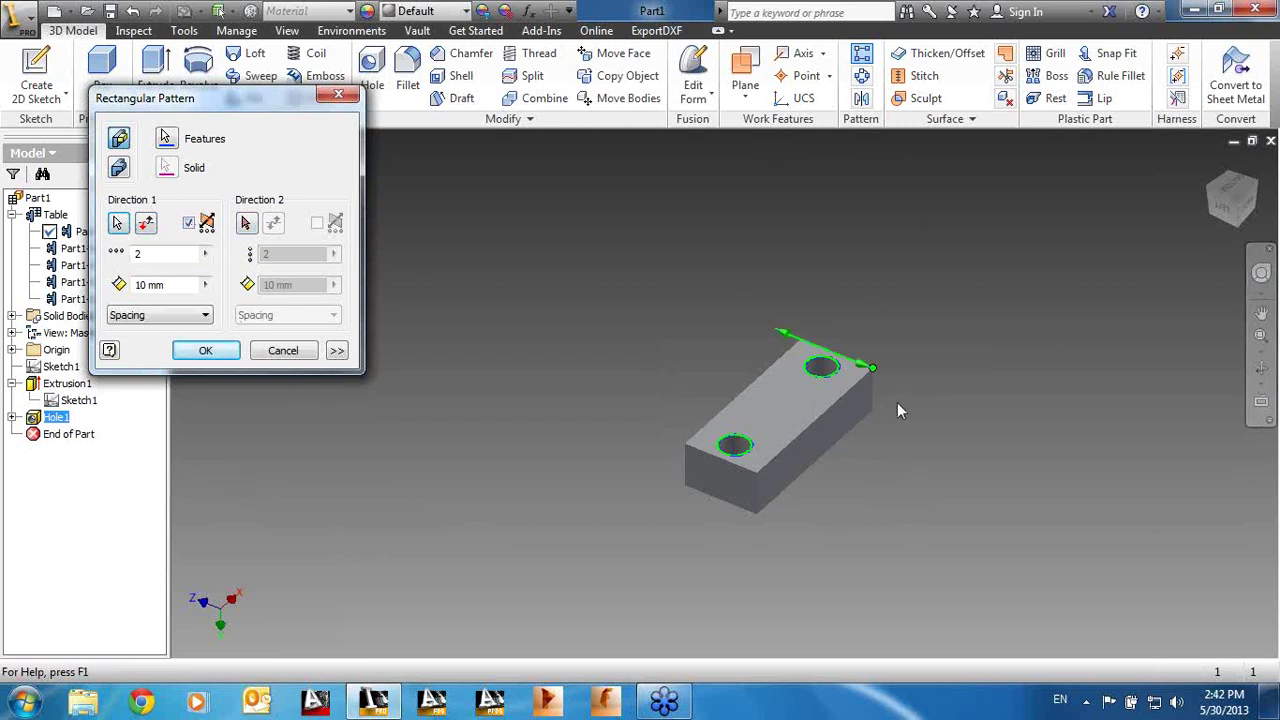
Step: Set the pattern's Direction 1 count to 1 and spacing to 0 mm, and create the pattern
{"action": "left_click", "coordinate": [160, 256]}
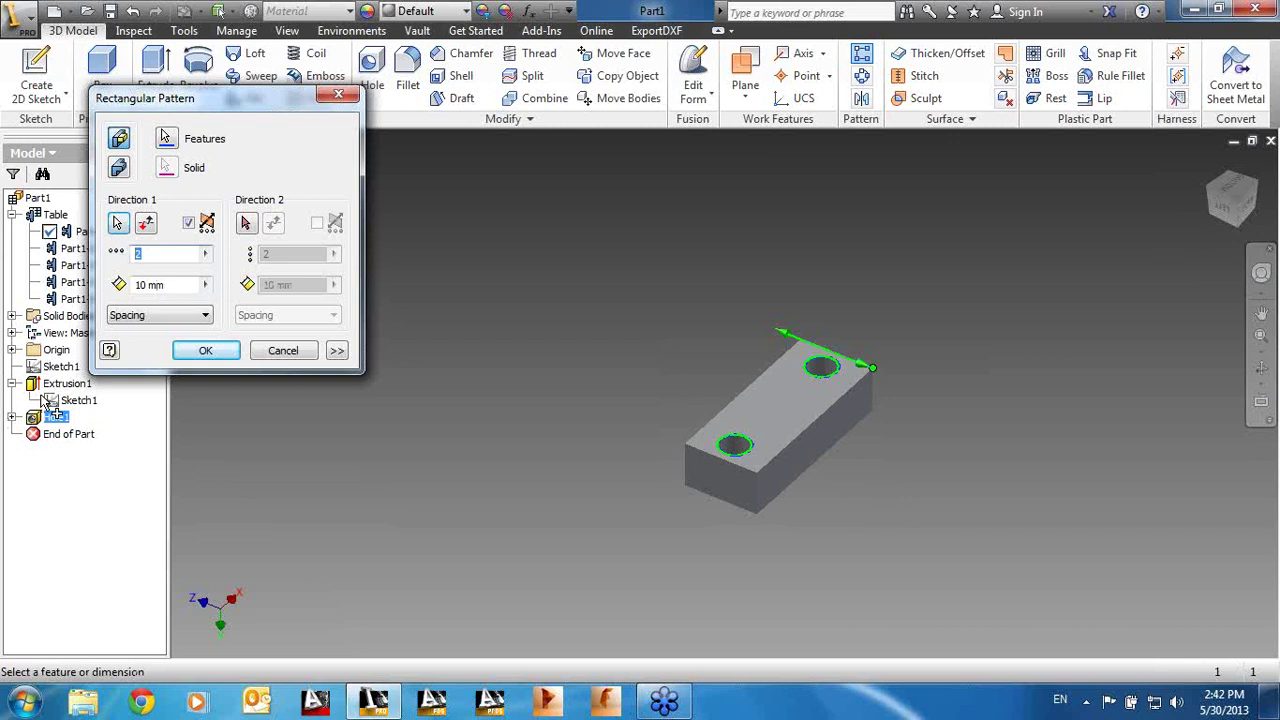
{"action": "type", "text": "1"}
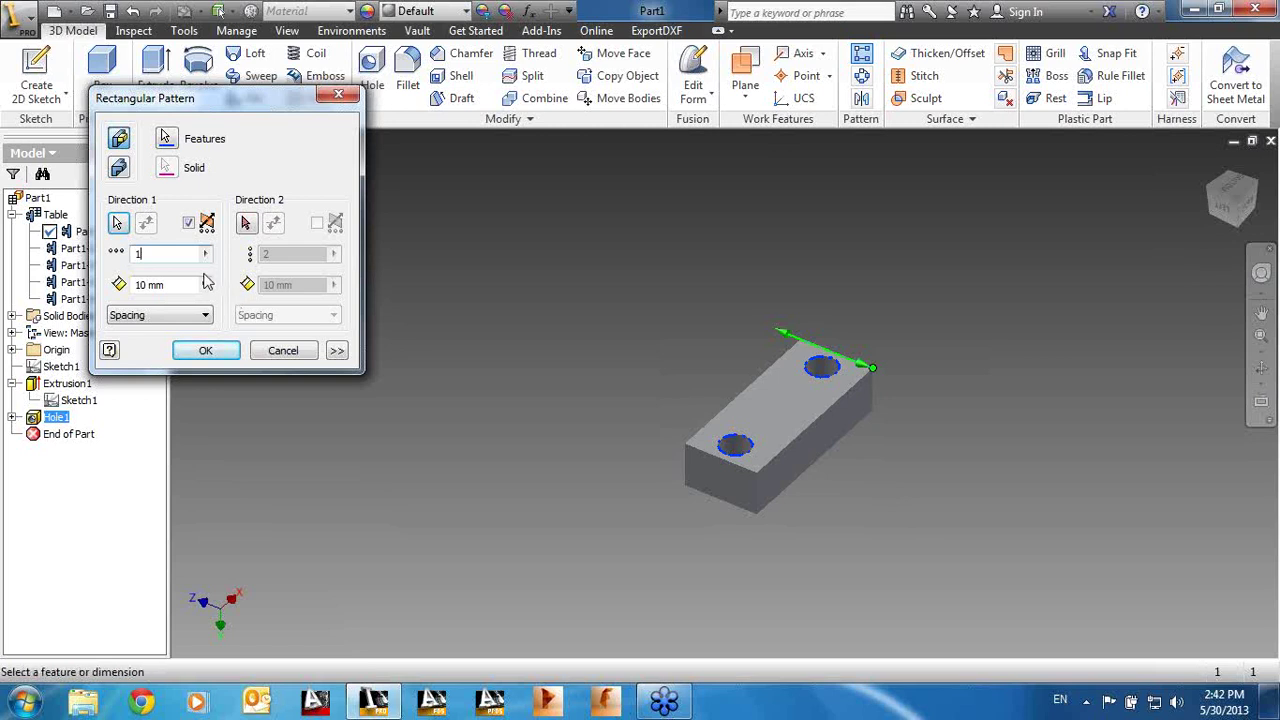
{"action": "left_click_drag", "start_coordinate": [195, 284], "coordinate": [101, 292]}
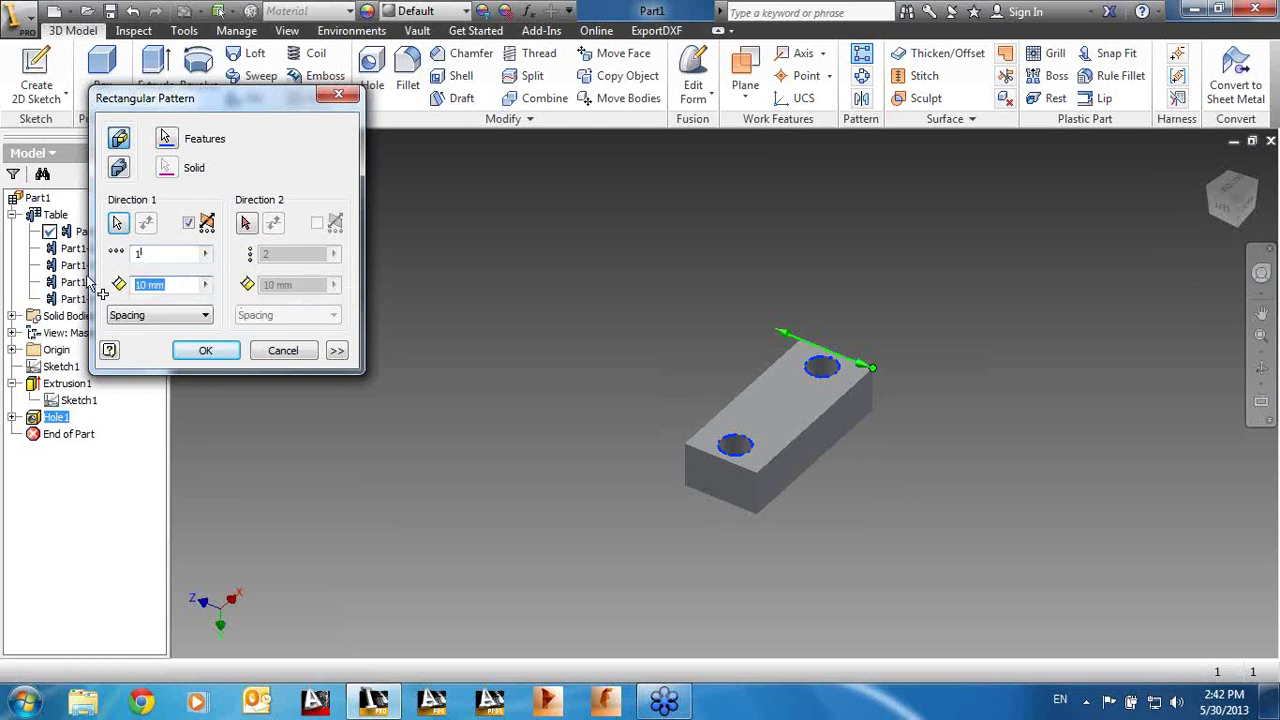
{"action": "type", "text": "0."}
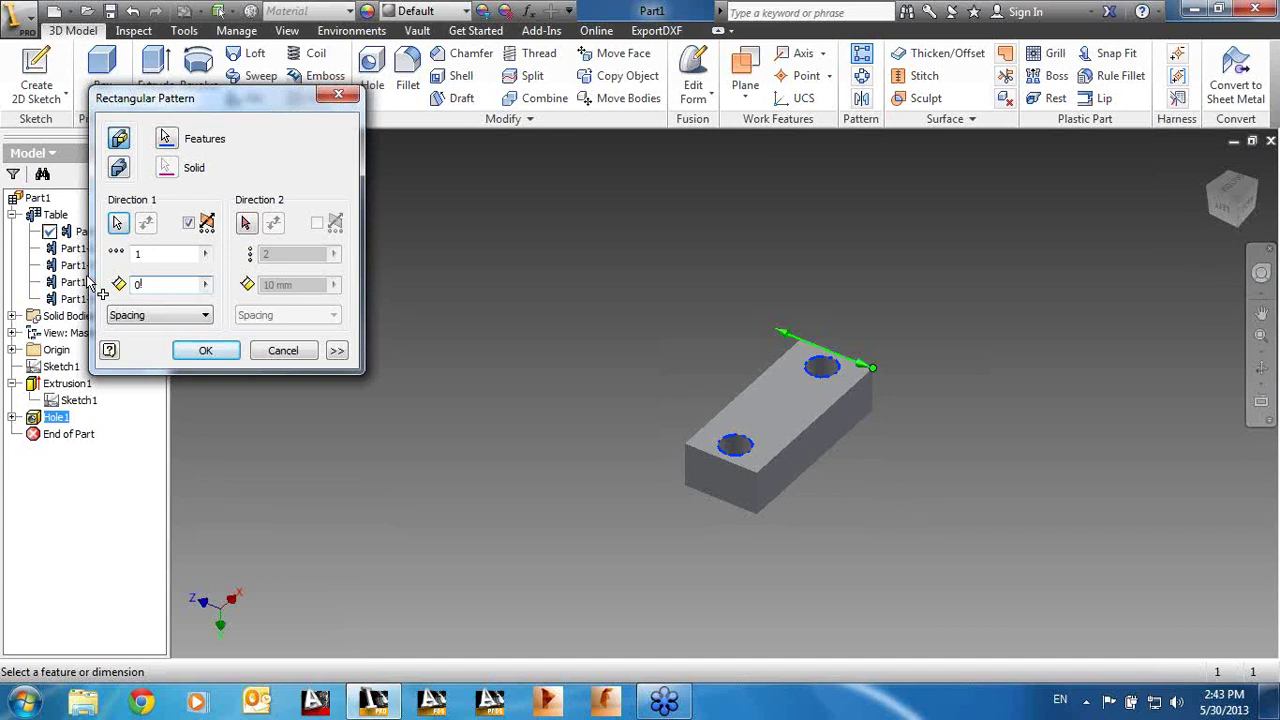
{"action": "left_click", "coordinate": [195, 352]}
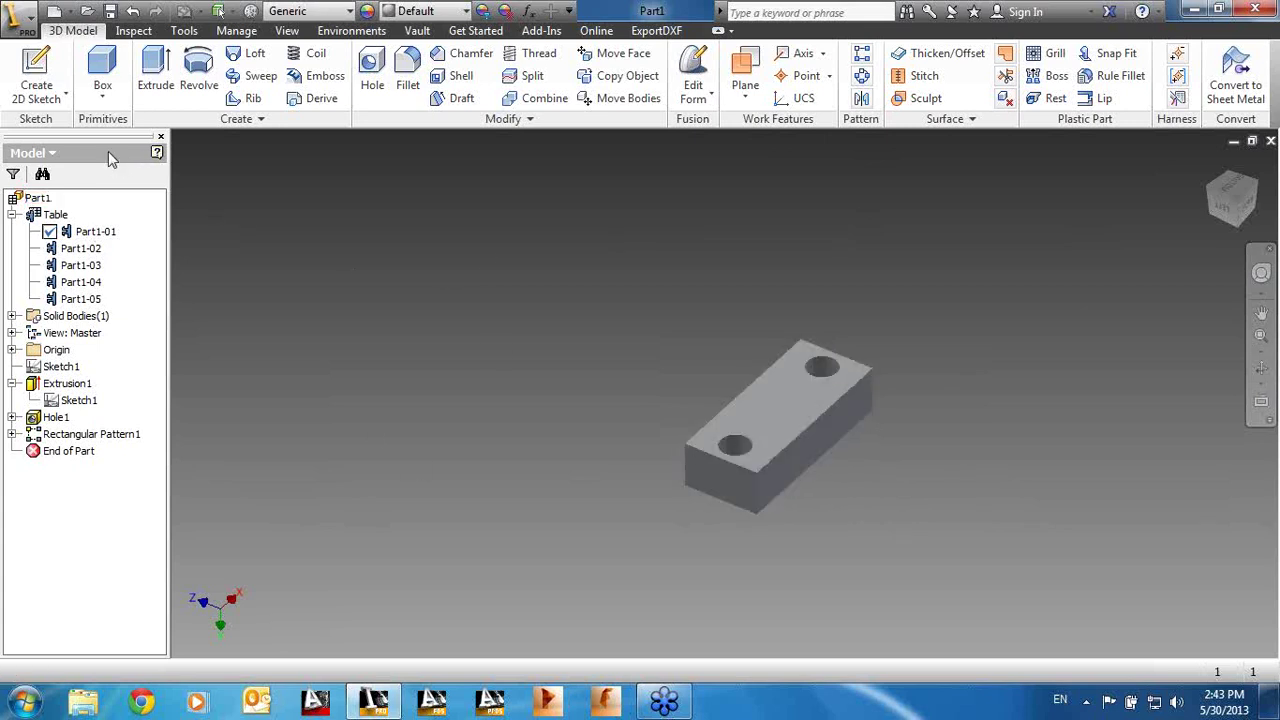
Step: Reopen the iPart table for editing and add Rectangular Pattern1's parameters d13 and d15 as columns
{"action": "left_click", "coordinate": [42, 218]}
{"action": "double_click", "coordinate": [42, 218]}
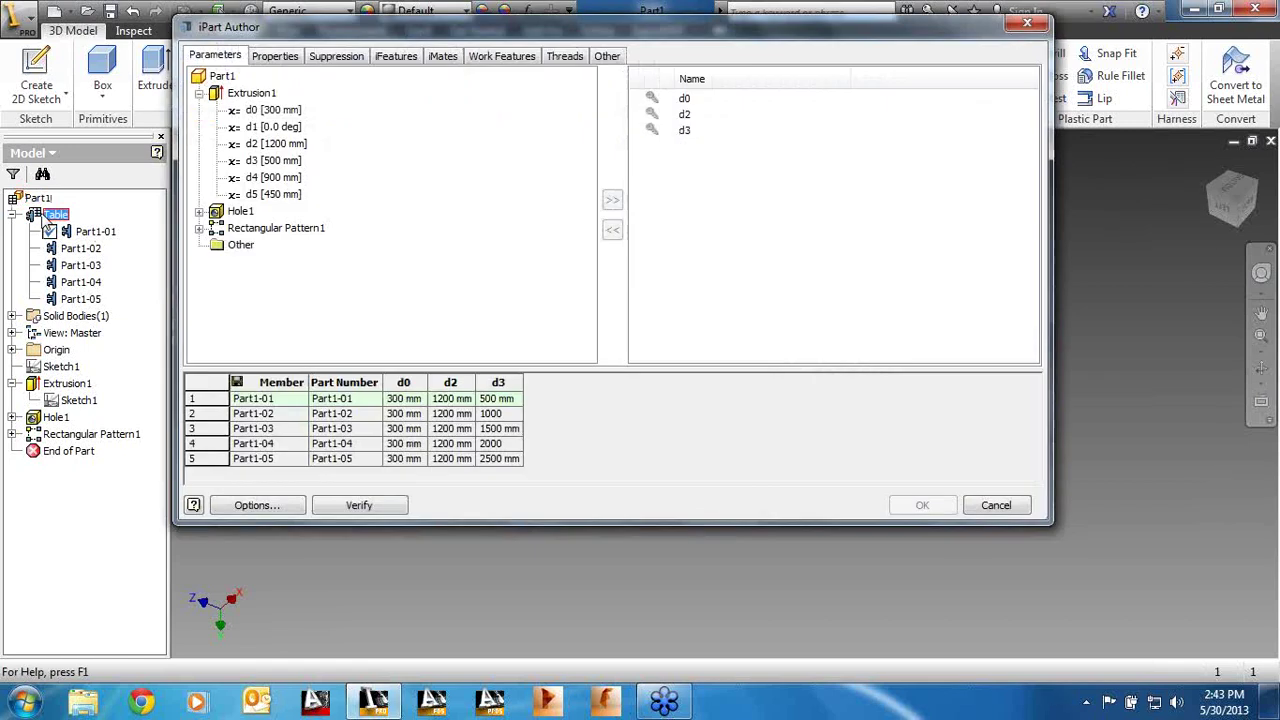
{"action": "left_click", "coordinate": [199, 228]}
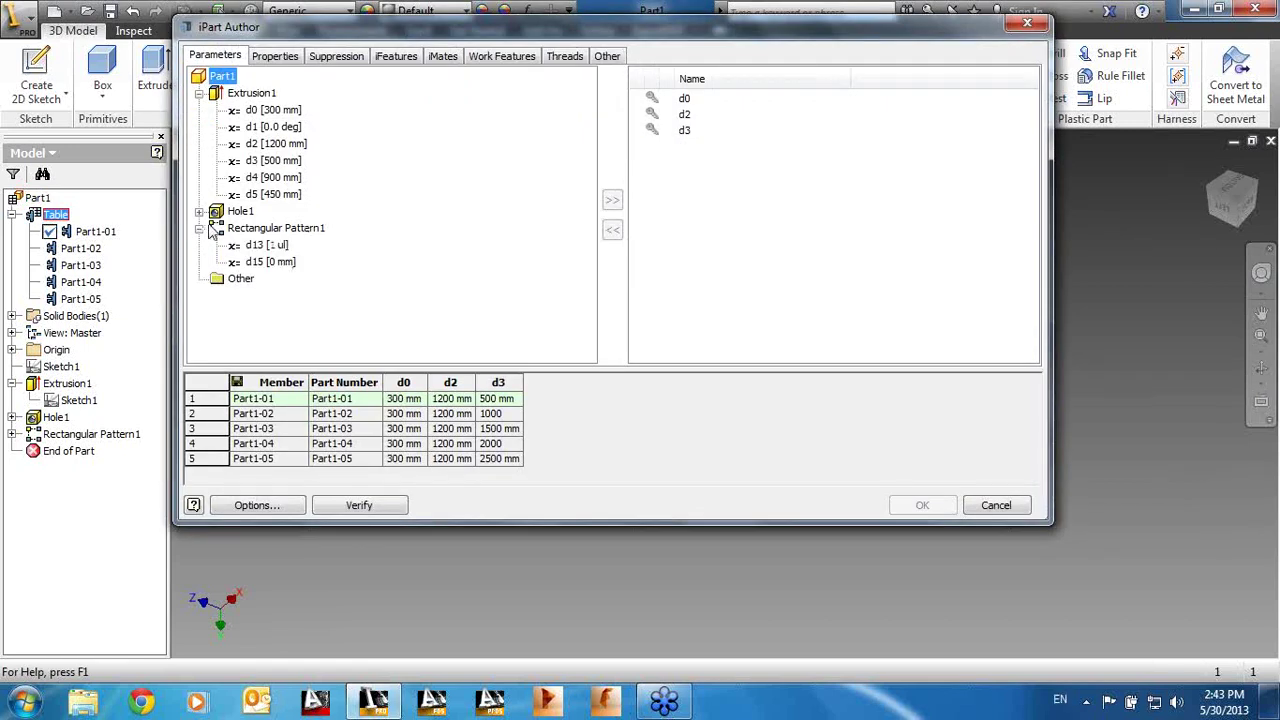
{"action": "double_click", "coordinate": [312, 230]}
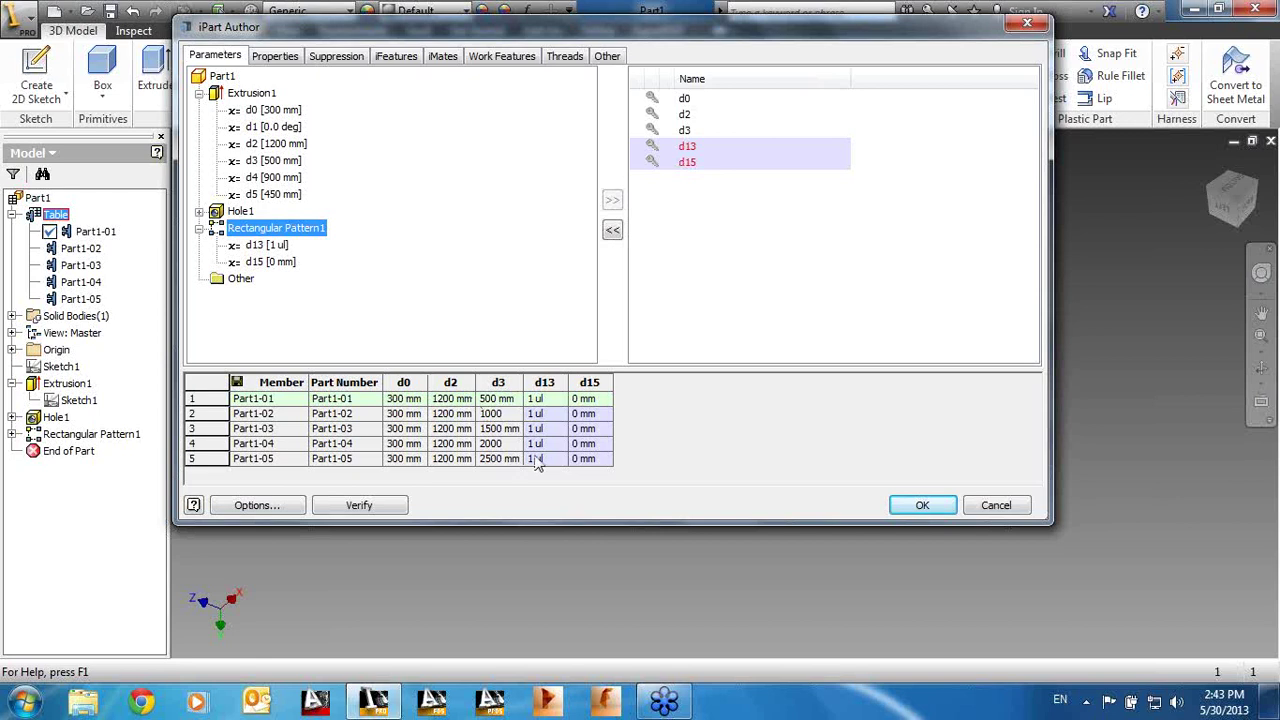
Step: Set the hole pattern count d13 to 3, 5, 7 and 9 for members Part1-02 to Part1-05
{"action": "left_click", "coordinate": [538, 413]}
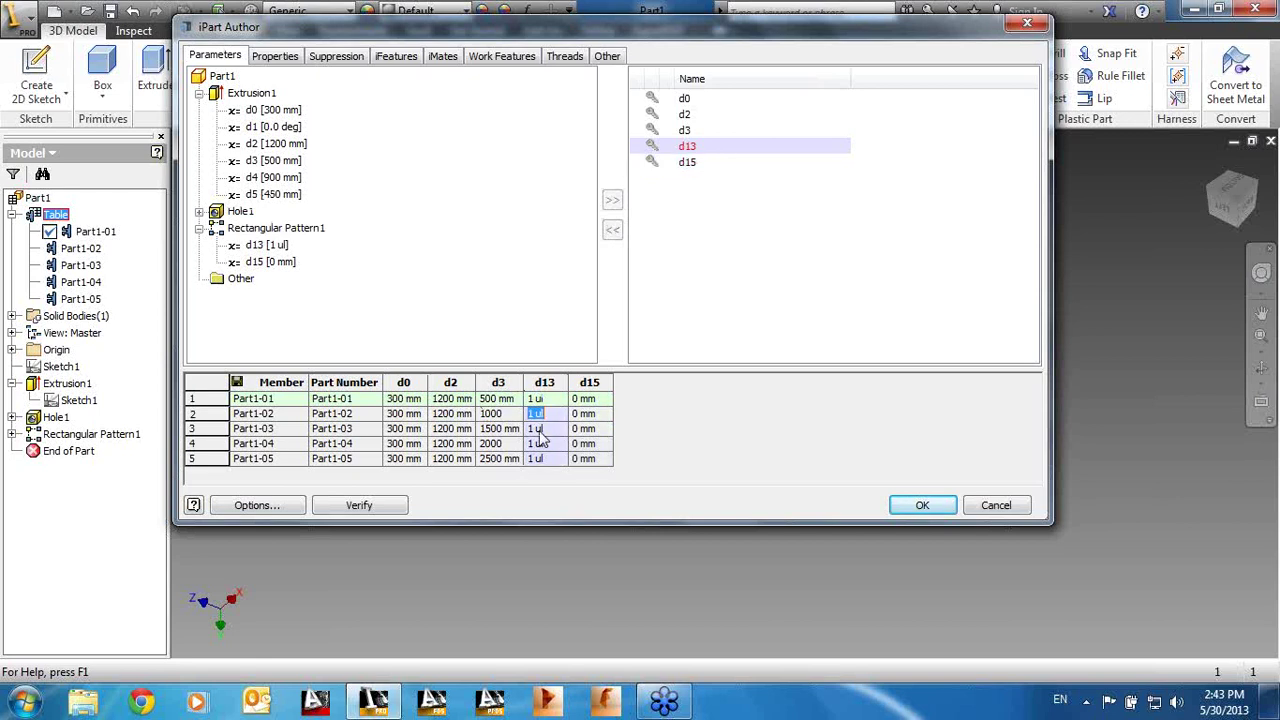
{"action": "type", "text": "3"}
{"action": "left_click", "coordinate": [536, 428]}
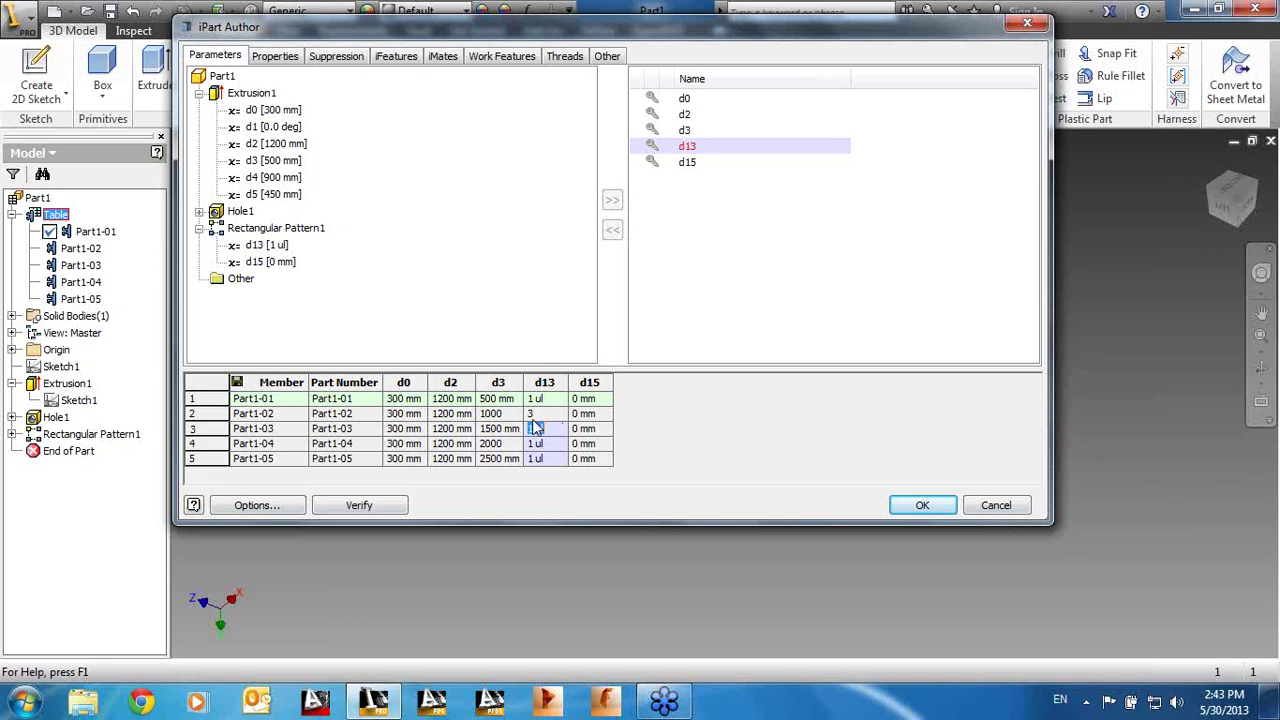
{"action": "type", "text": "3"}
{"action": "left_click", "coordinate": [553, 449]}
{"action": "left_click", "coordinate": [553, 449]}
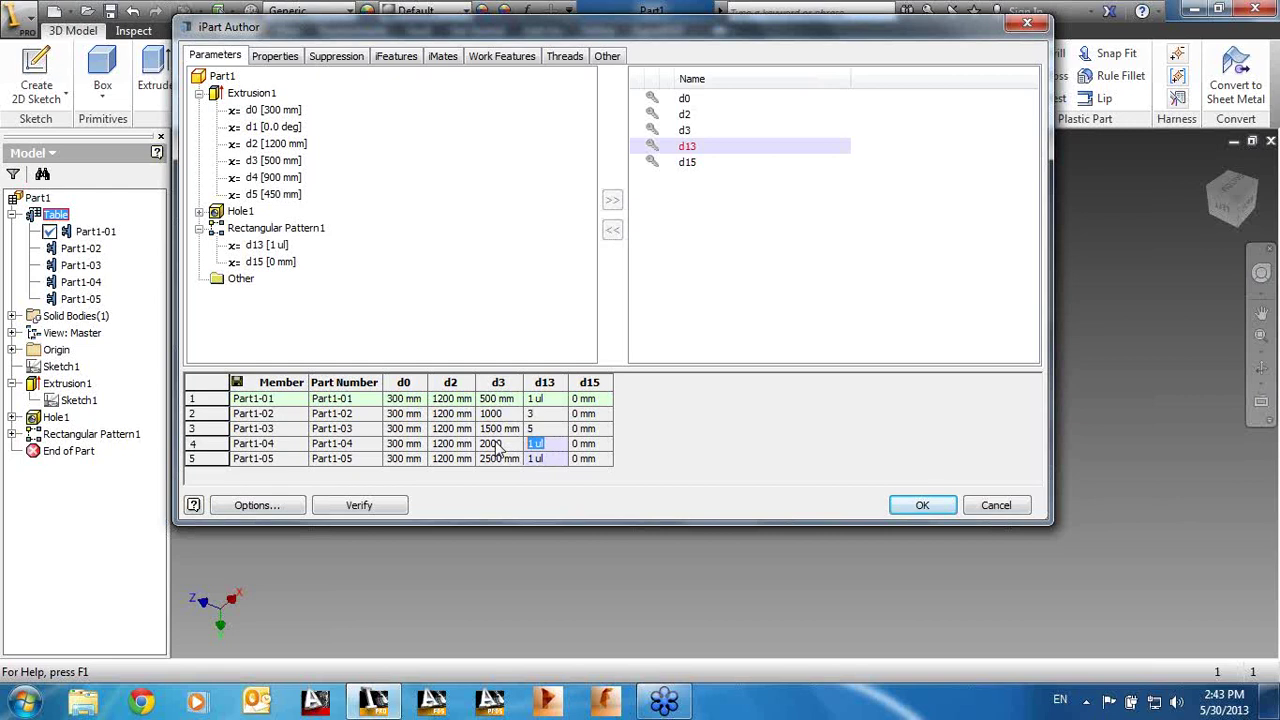
{"action": "type", "text": "7"}
{"action": "left_click", "coordinate": [545, 460]}
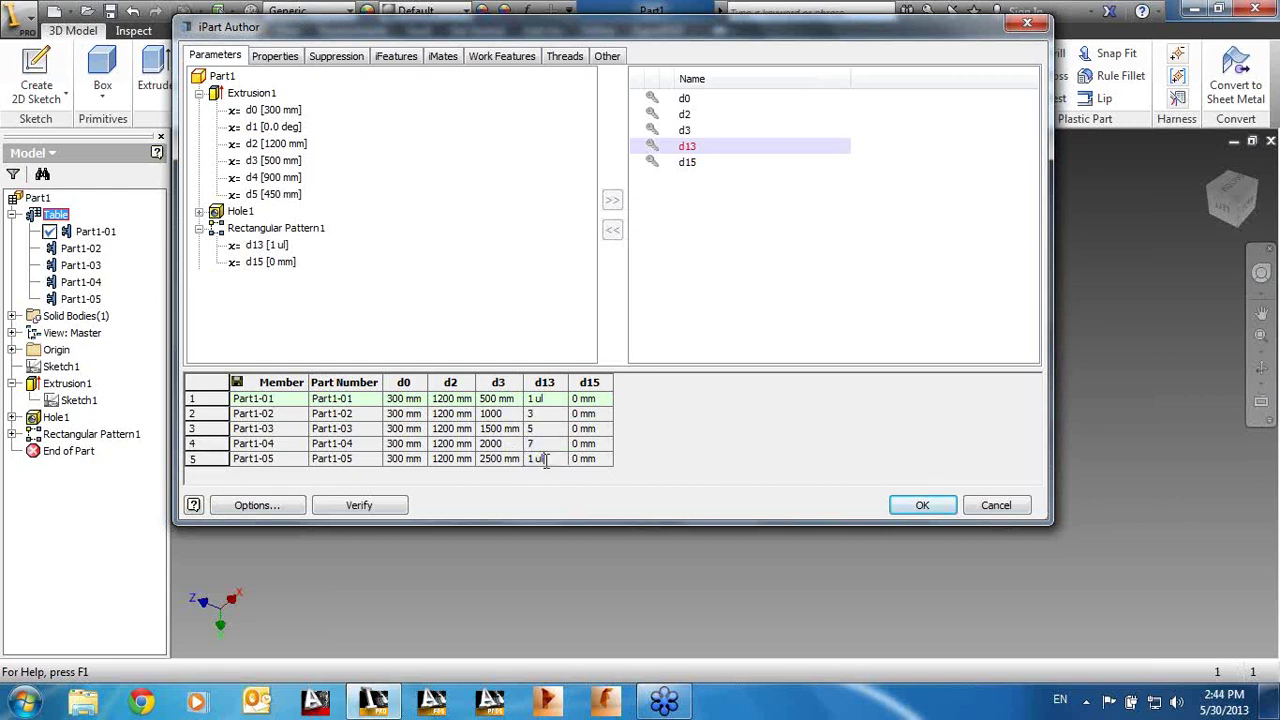
{"action": "left_click", "coordinate": [545, 460]}
{"action": "type", "text": "9"}
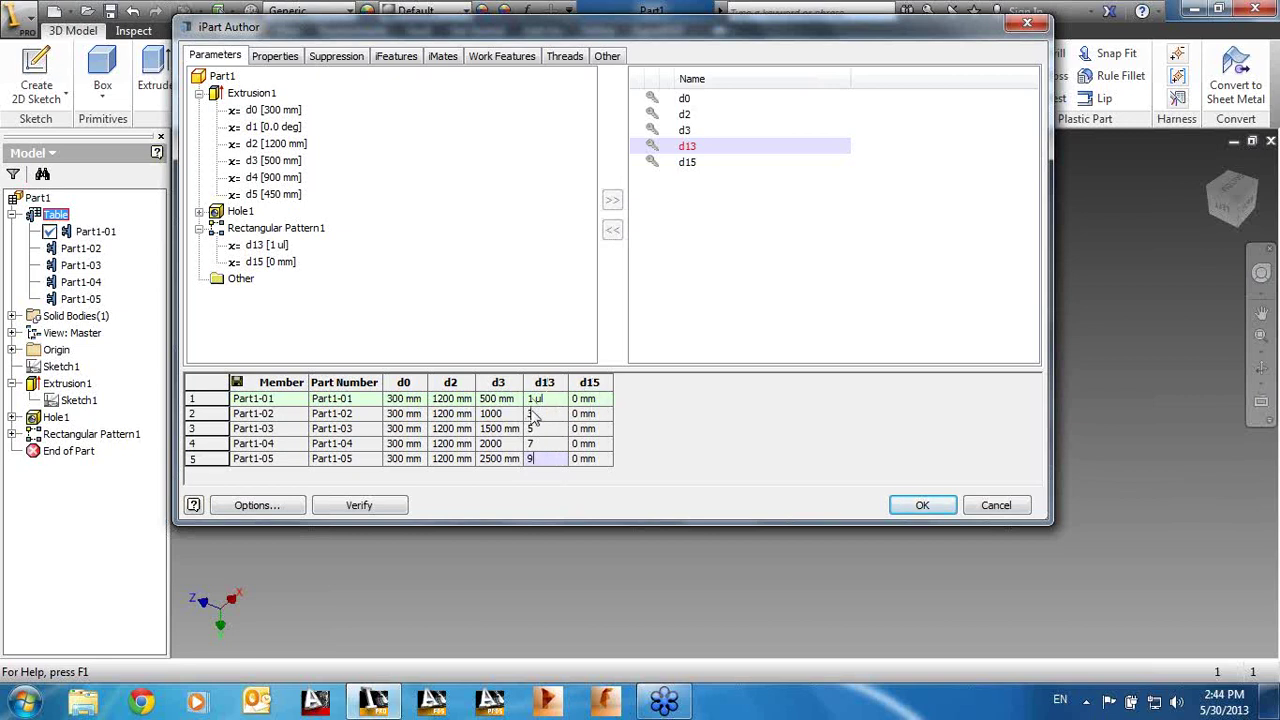
Step: Set the hole pattern spacing d15 to 250, 500, 750 and 1000 for members Part1-02 to Part1-05, verify the table and apply it
{"action": "left_click", "coordinate": [604, 416]}
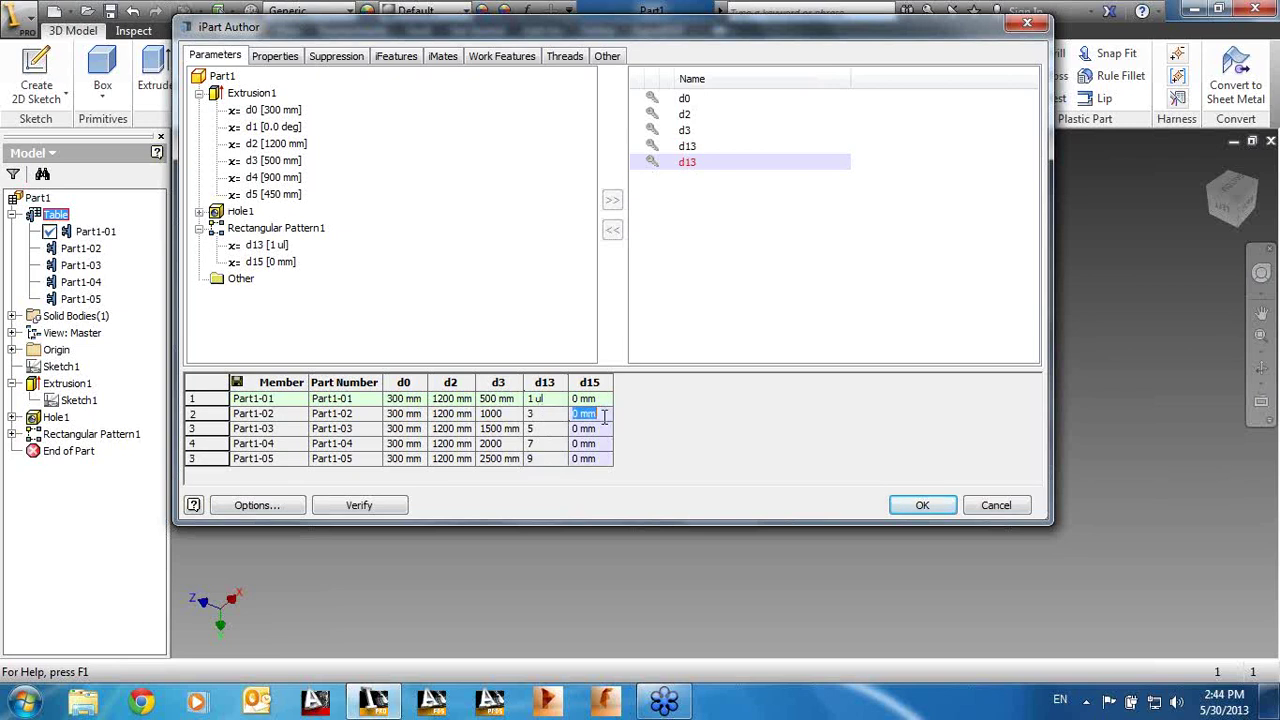
{"action": "type", "text": "250"}
{"action": "left_click", "coordinate": [604, 433]}
{"action": "left_click", "coordinate": [592, 431]}
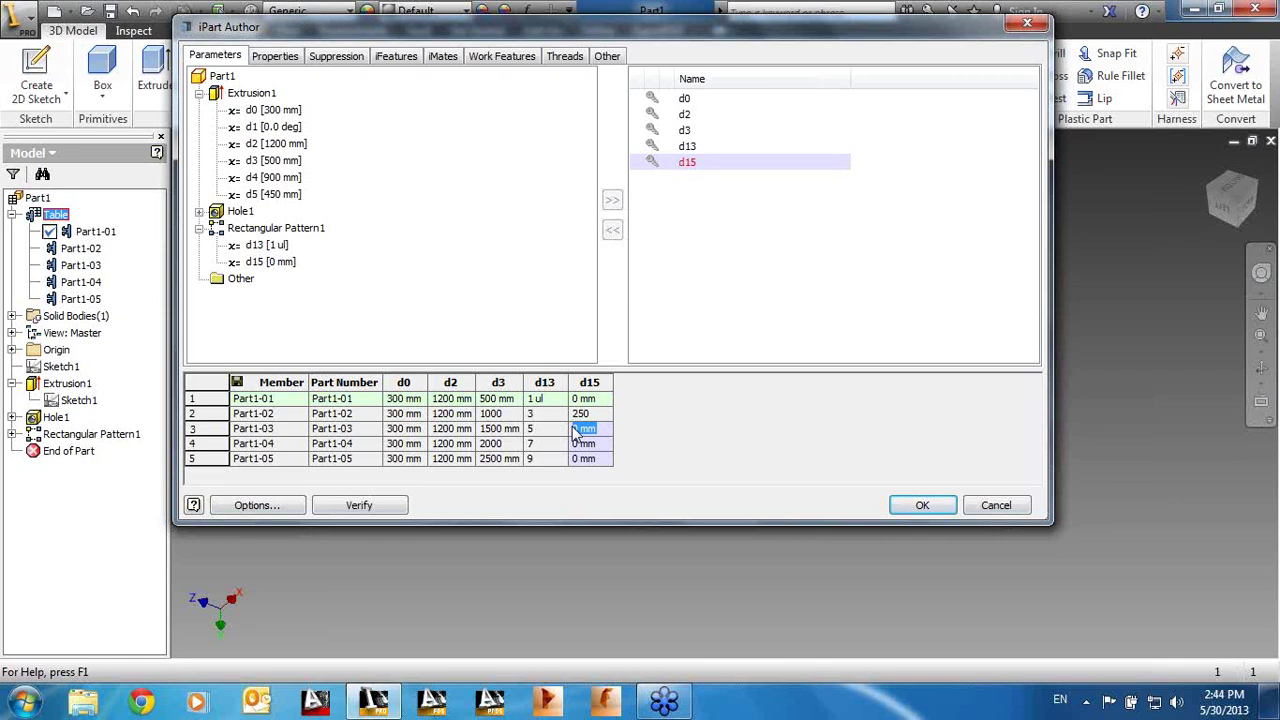
{"action": "key", "text": "BackSpace"}
{"action": "left_click", "coordinate": [577, 432]}
{"action": "double_click", "coordinate": [610, 443]}
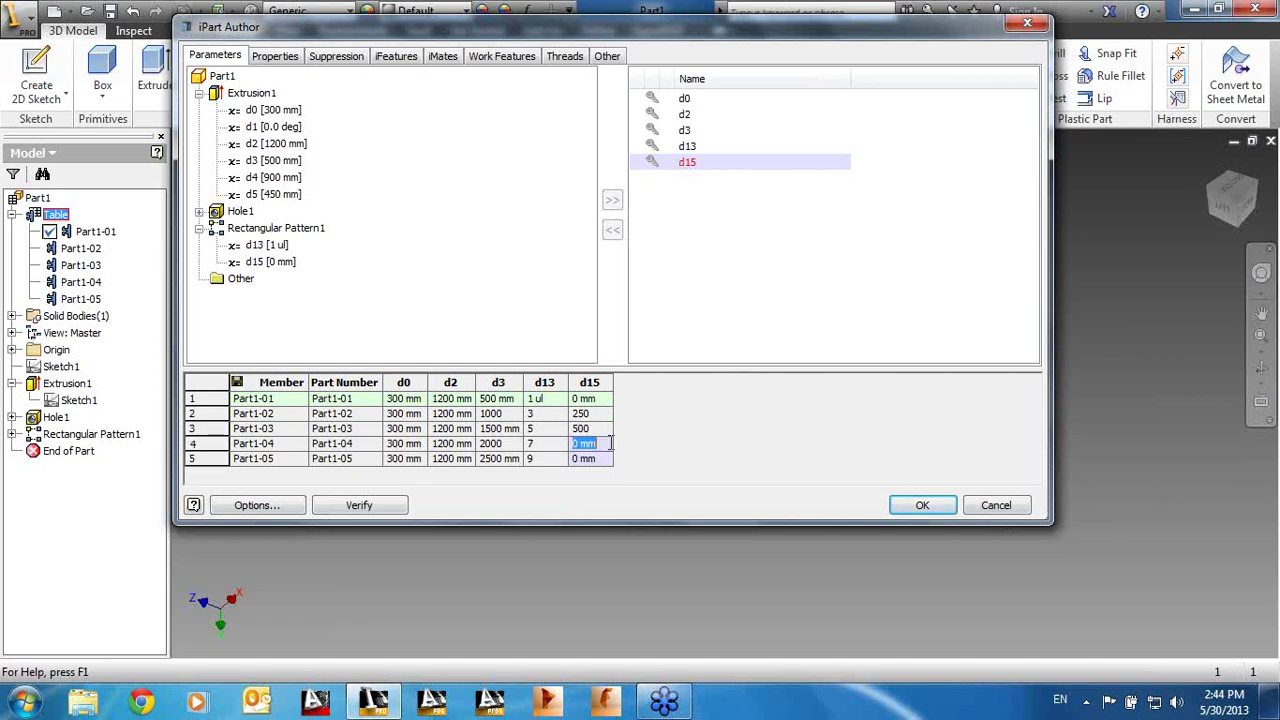
{"action": "type", "text": "750"}
{"action": "double_click", "coordinate": [607, 458]}
{"action": "type", "text": "1000"}
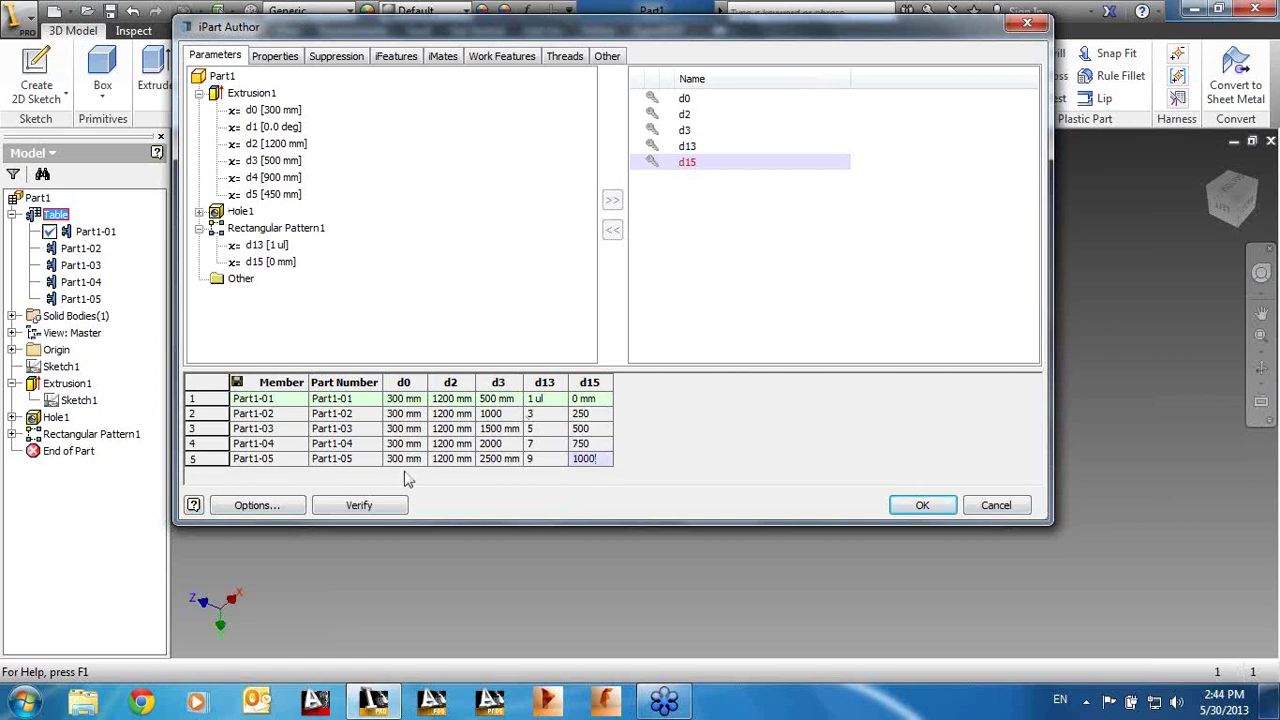
{"action": "left_click", "coordinate": [366, 507]}
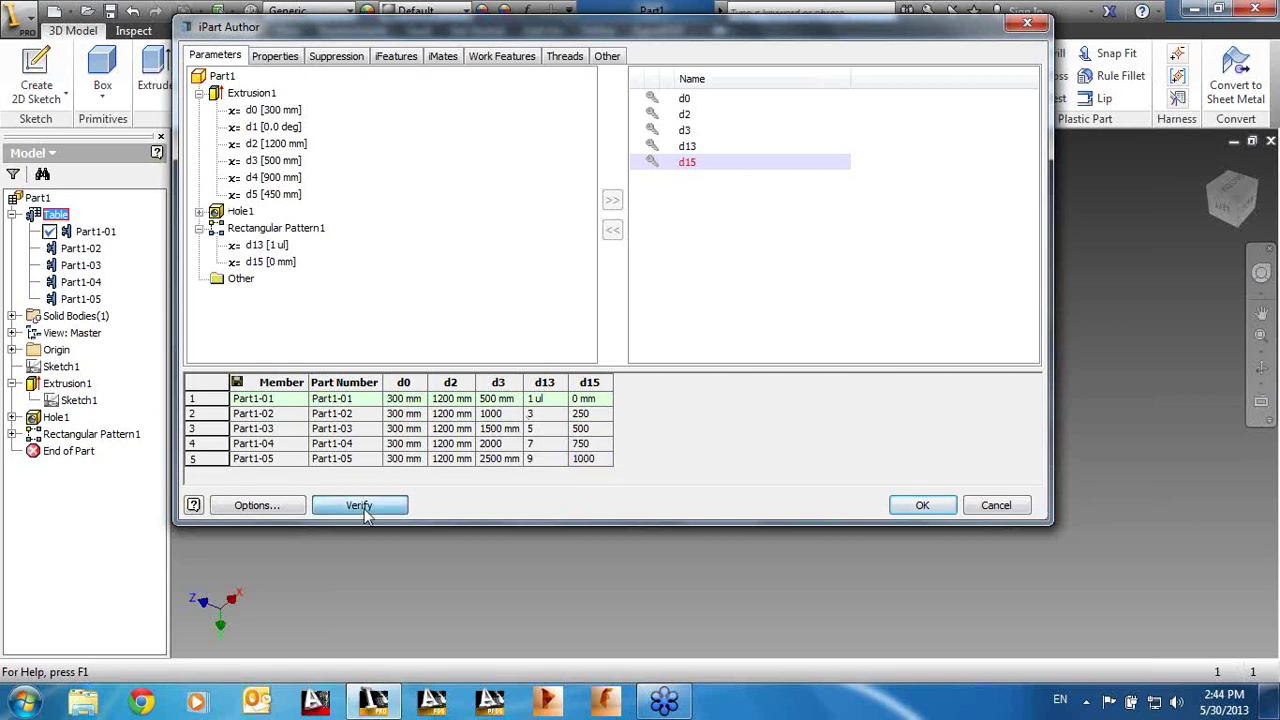
{"action": "left_click", "coordinate": [922, 505]}
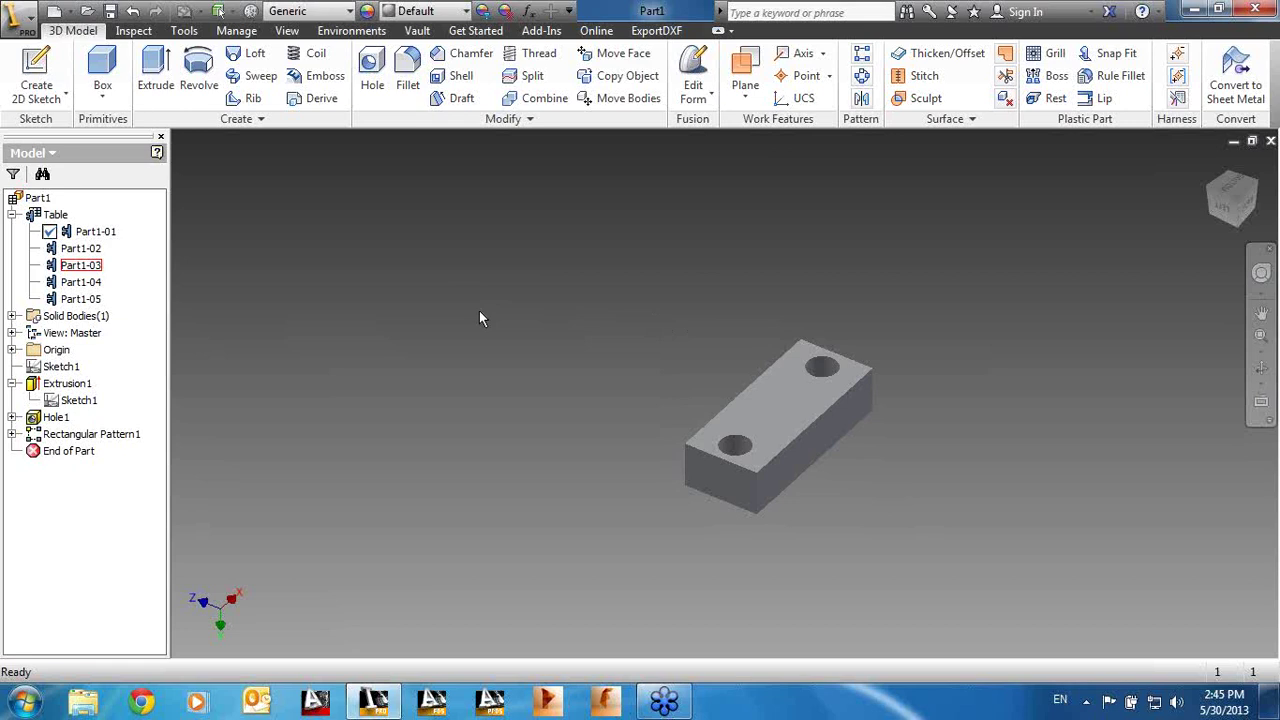
Step: Activate members Part1-02 to Part1-05 in turn and examine the occurrences of Rectangular Pattern1
{"action": "double_click", "coordinate": [78, 248]}
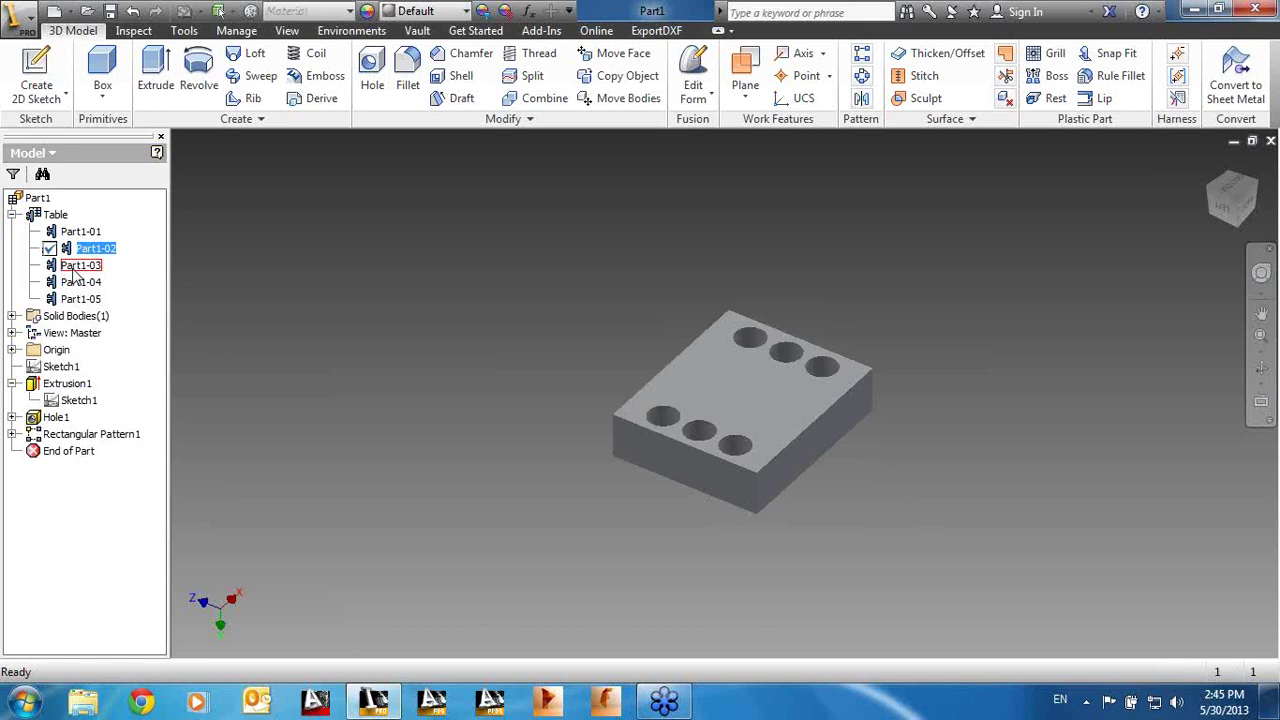
{"action": "double_click", "coordinate": [74, 266]}
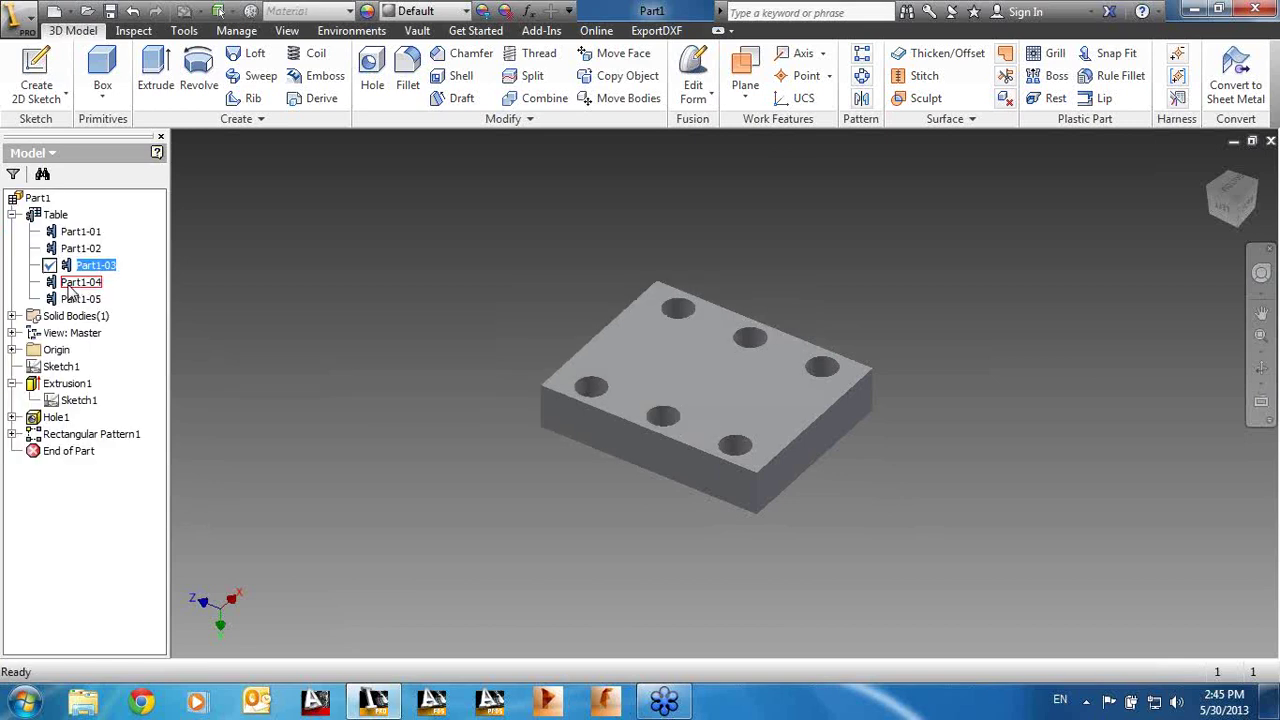
{"action": "double_click", "coordinate": [74, 283]}
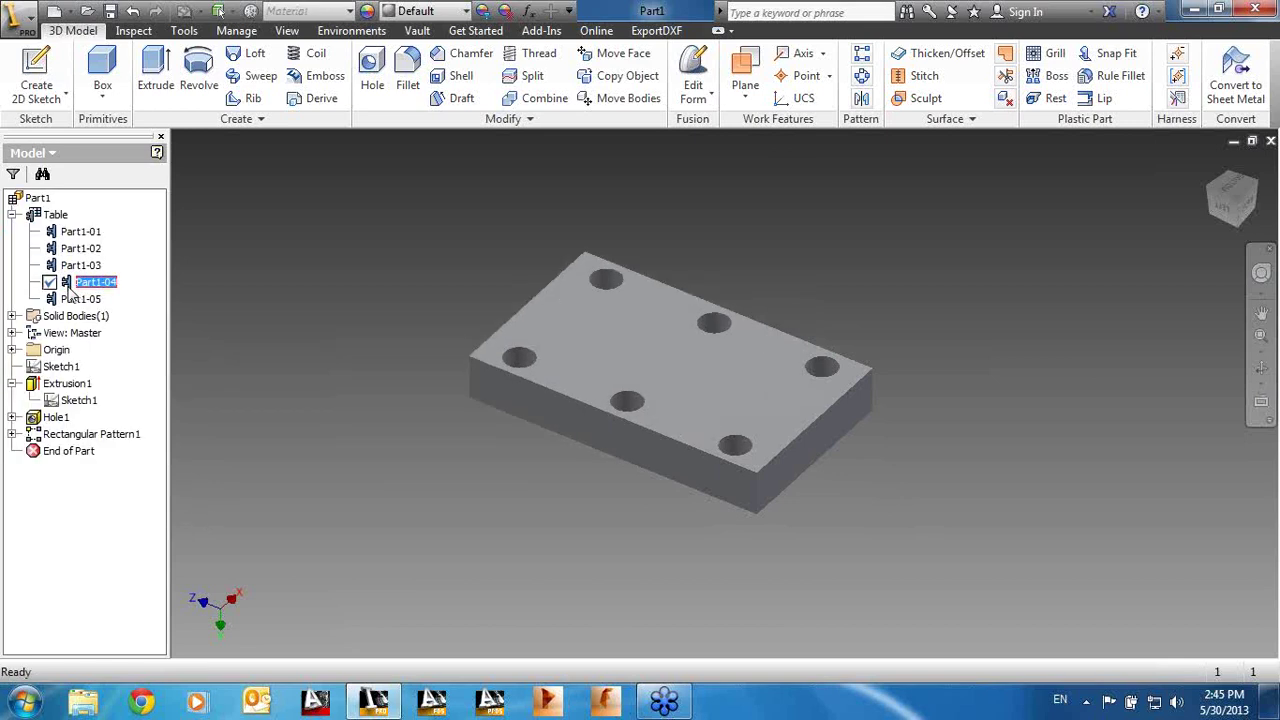
{"action": "double_click", "coordinate": [74, 299]}
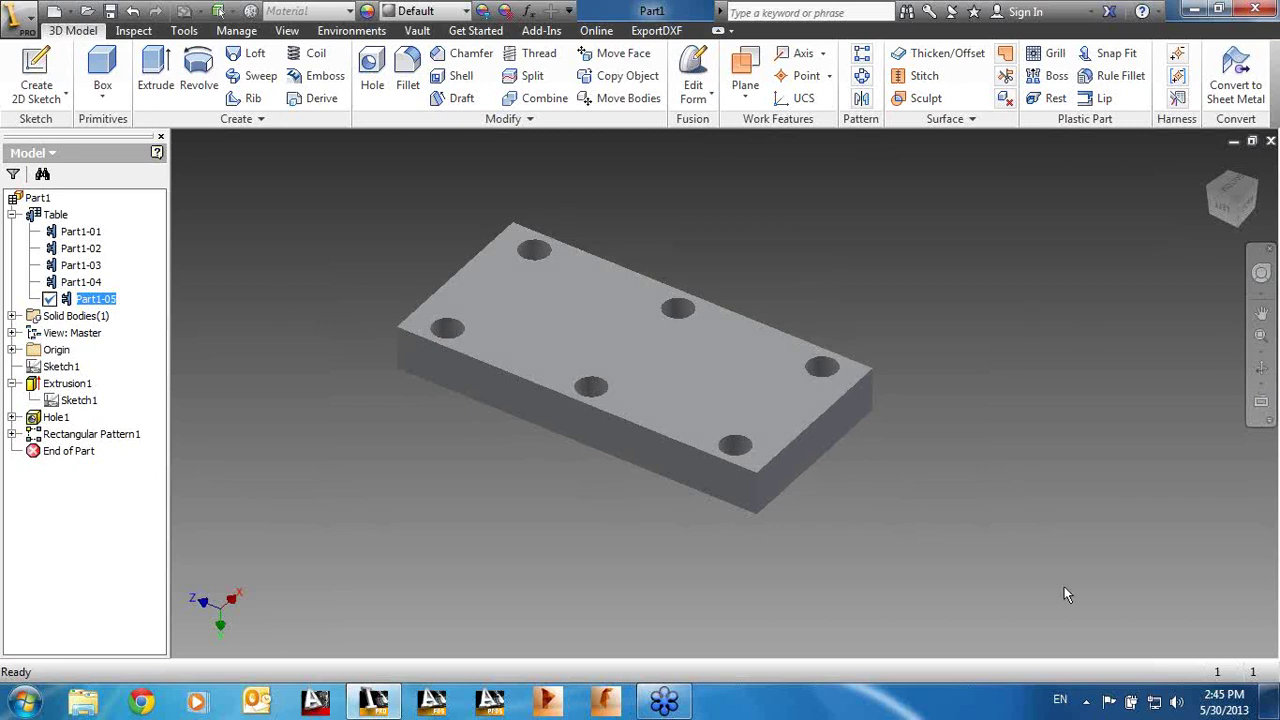
{"action": "left_click", "coordinate": [12, 434]}
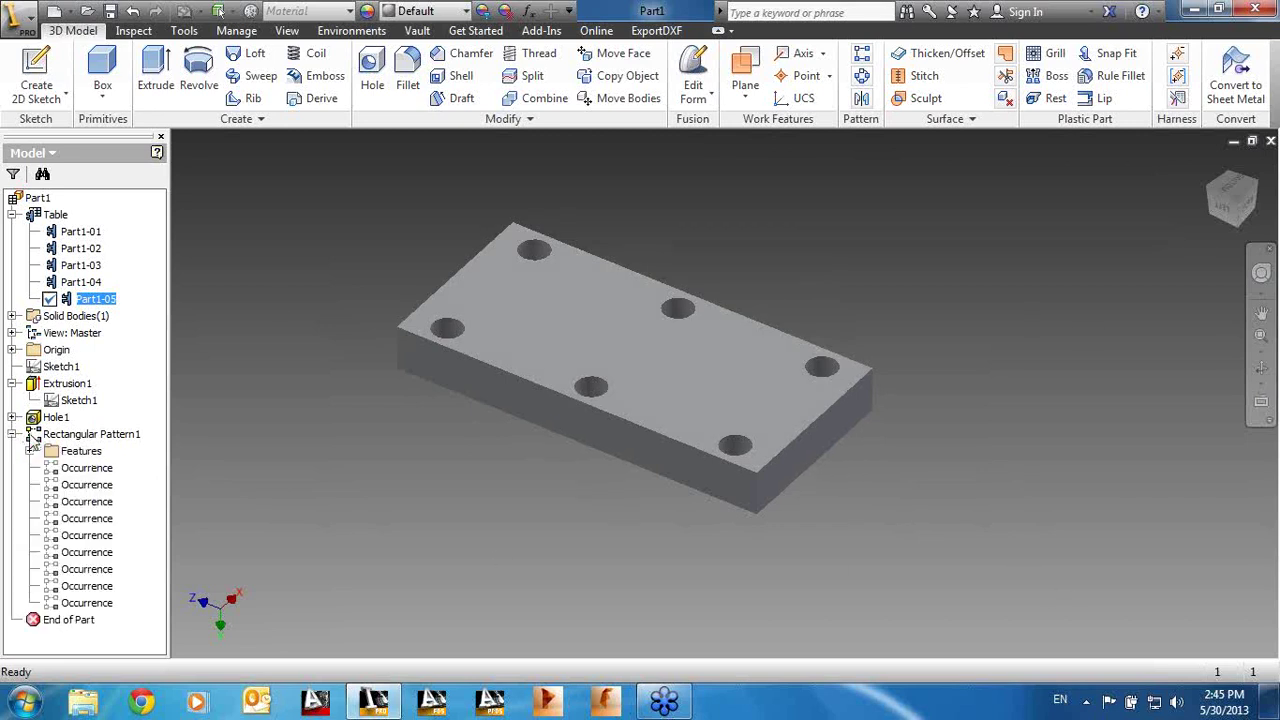
{"action": "key", "text": "Home"}
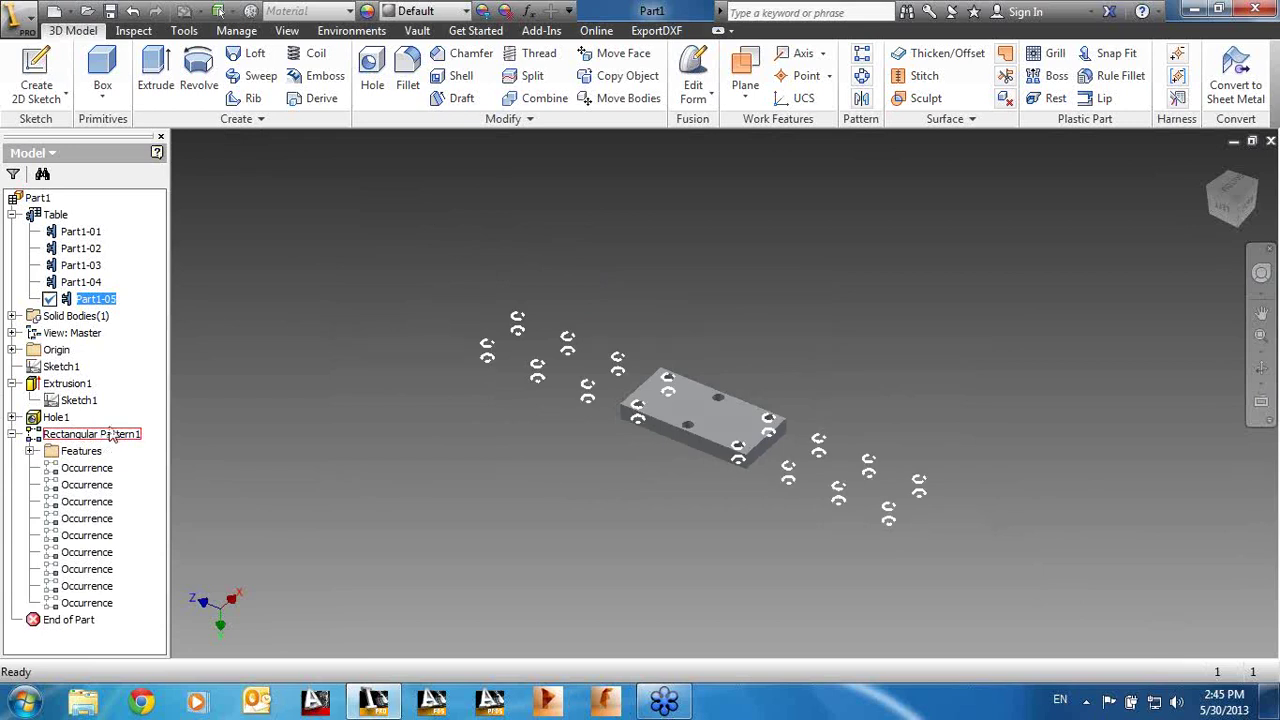
Step: Reopen the iPart table, set spacing d15 to 250 for members Part1-03, Part1-04 and Part1-05, verify the table and apply it
{"action": "double_click", "coordinate": [52, 220]}
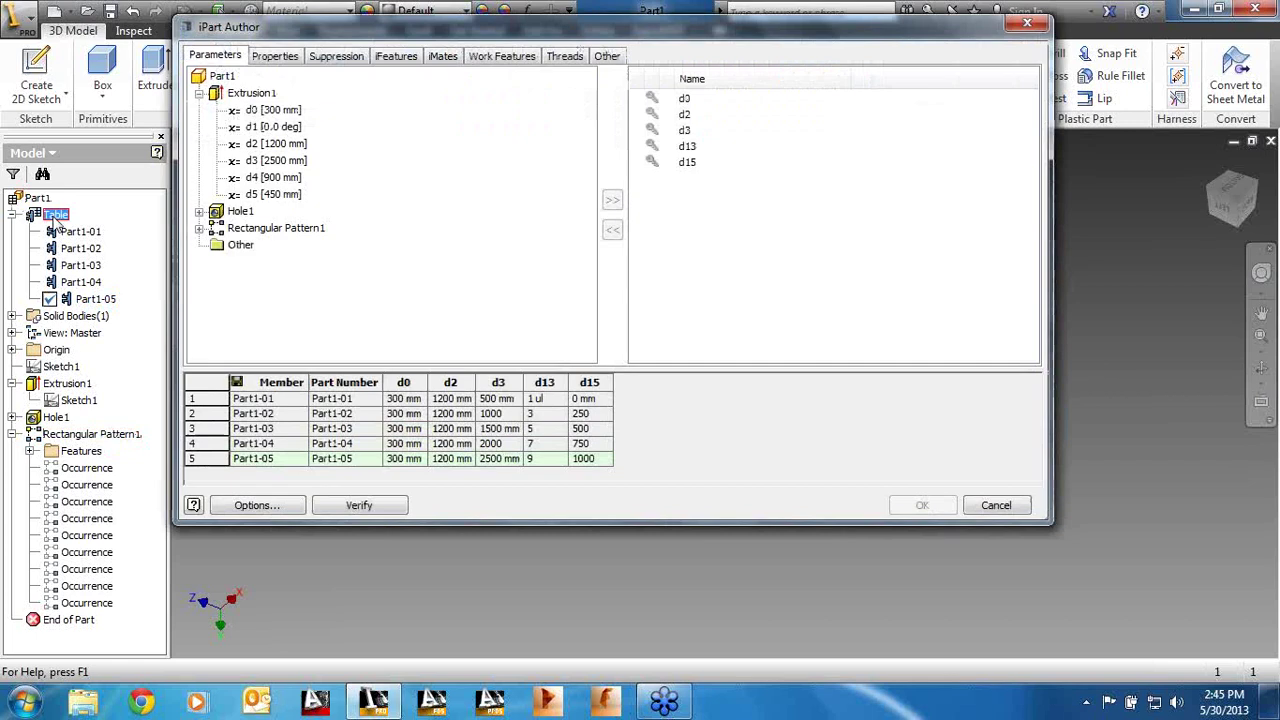
{"action": "double_click", "coordinate": [600, 430]}
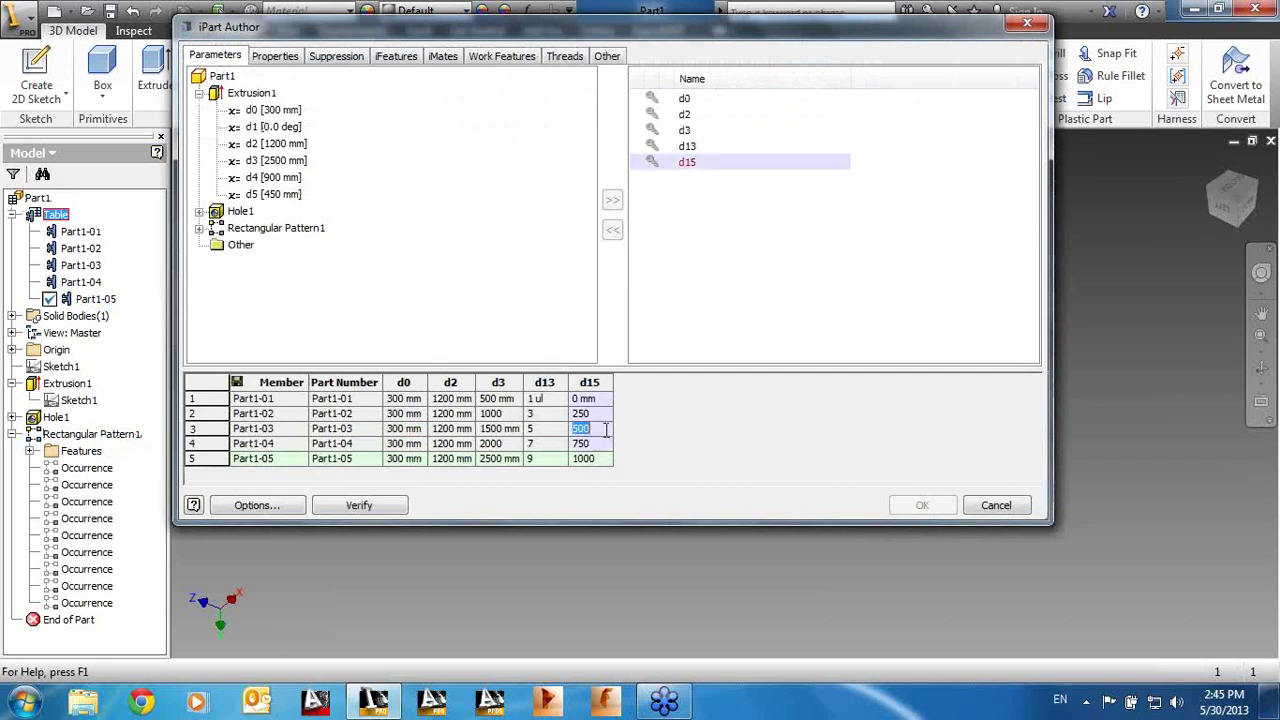
{"action": "type", "text": "25"}
{"action": "double_click", "coordinate": [603, 445]}
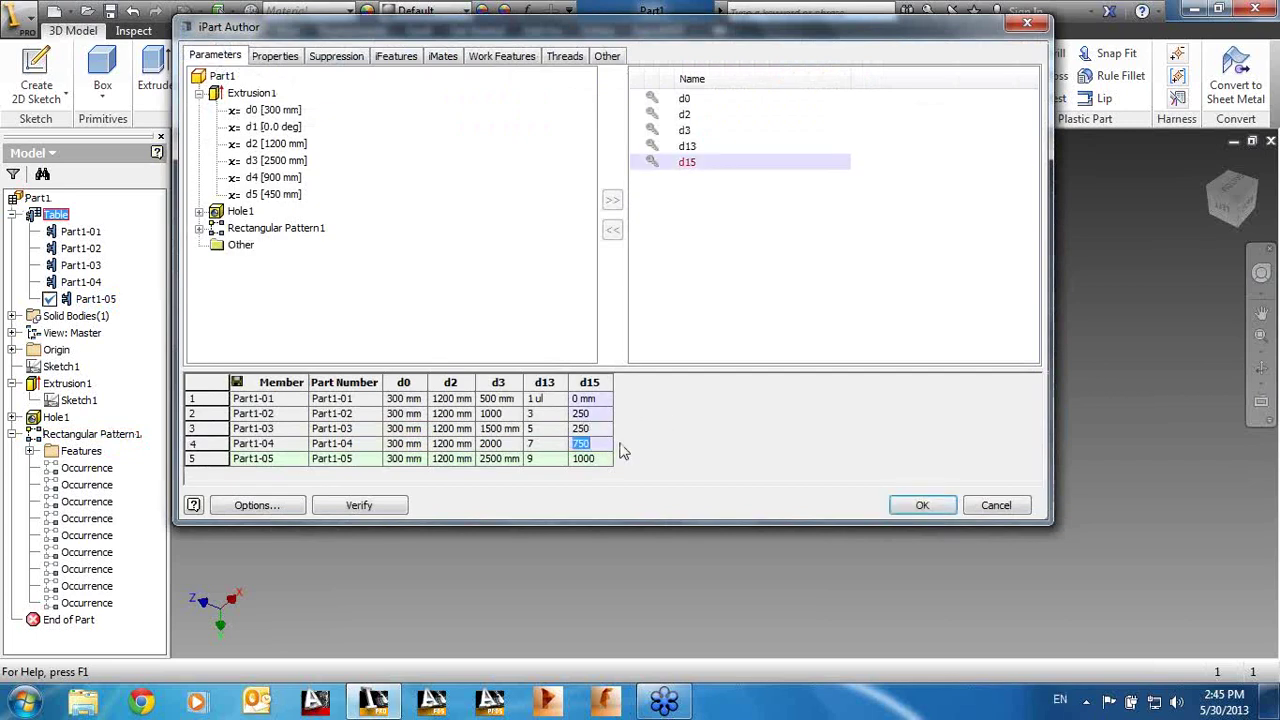
{"action": "type", "text": "250"}
{"action": "double_click", "coordinate": [604, 458]}
{"action": "type", "text": "2"}
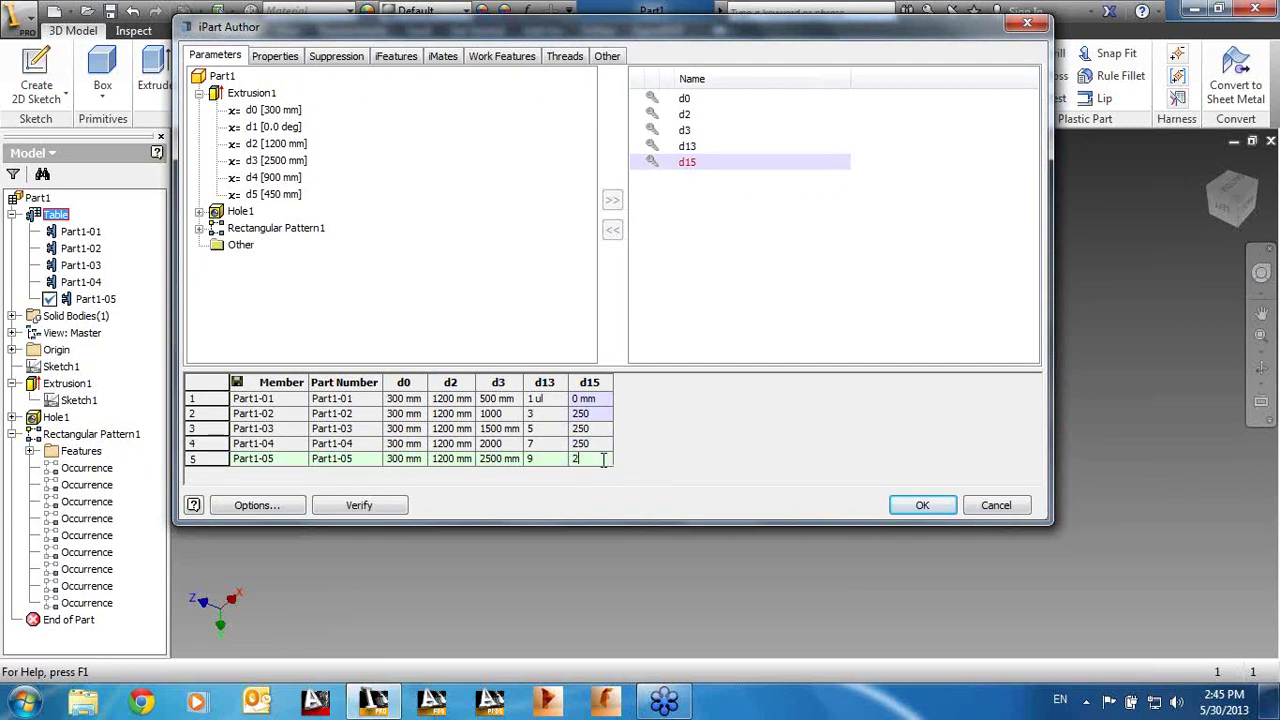
{"action": "left_click", "coordinate": [373, 511]}
{"action": "left_click", "coordinate": [948, 506]}
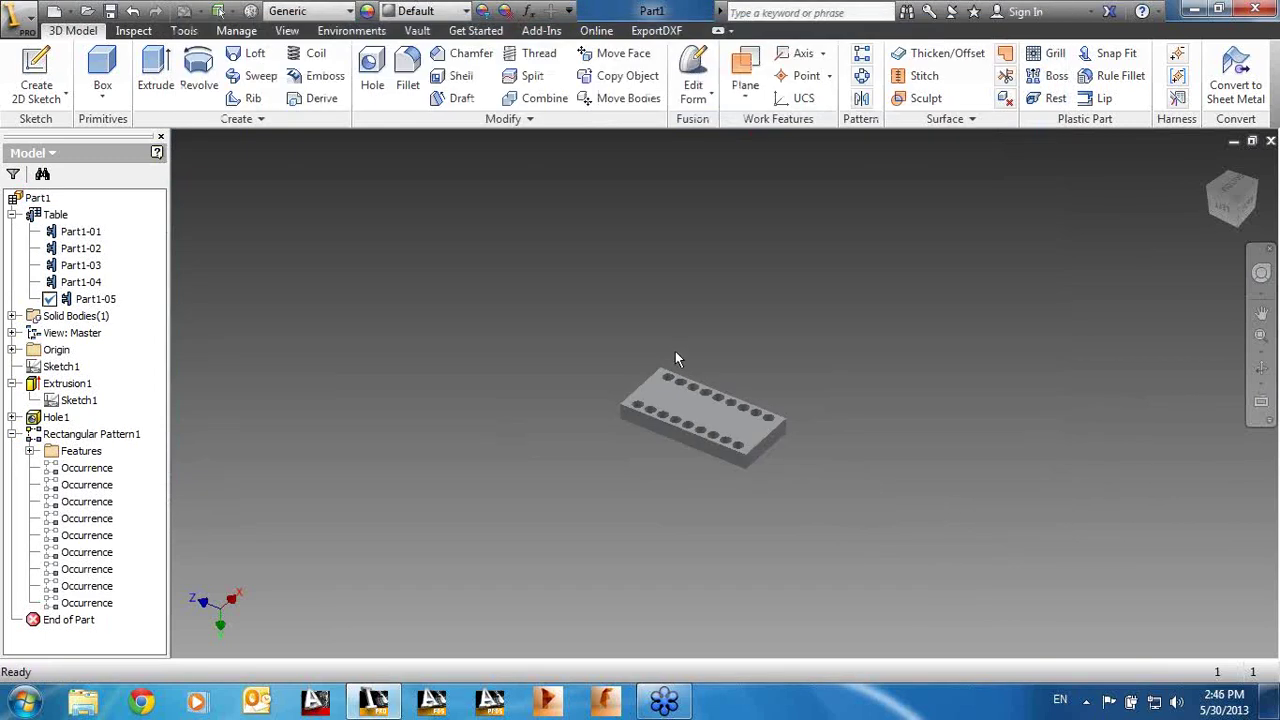
Step: Activate members Part1-01 to Part1-05 one after another to check each one's width and hole pattern
{"action": "double_click", "coordinate": [82, 231]}
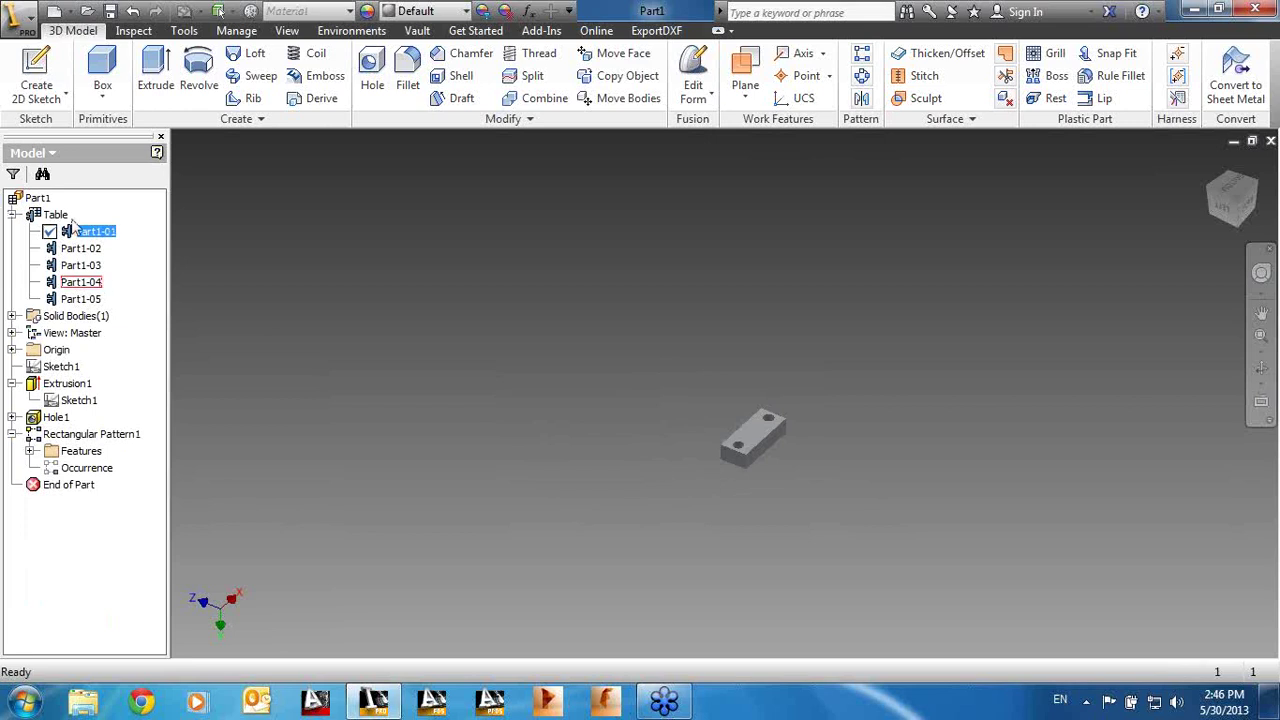
{"action": "double_click", "coordinate": [74, 249]}
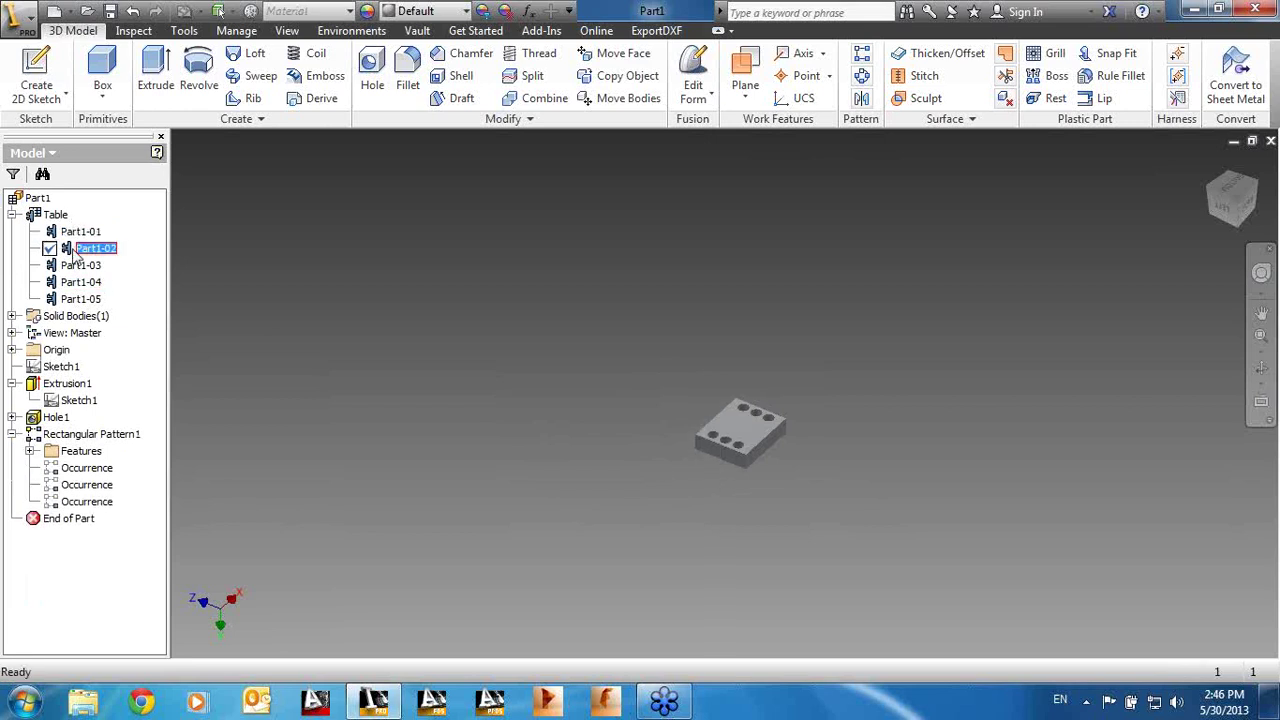
{"action": "double_click", "coordinate": [76, 265]}
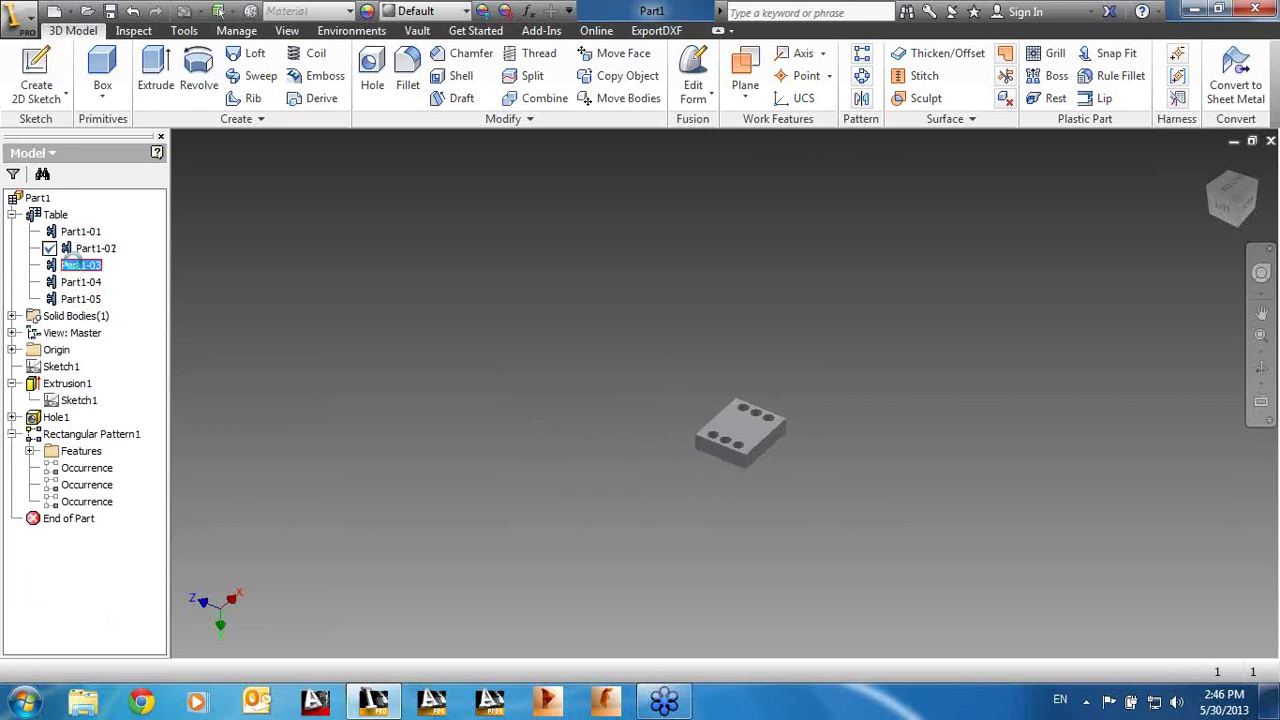
{"action": "double_click", "coordinate": [86, 282]}
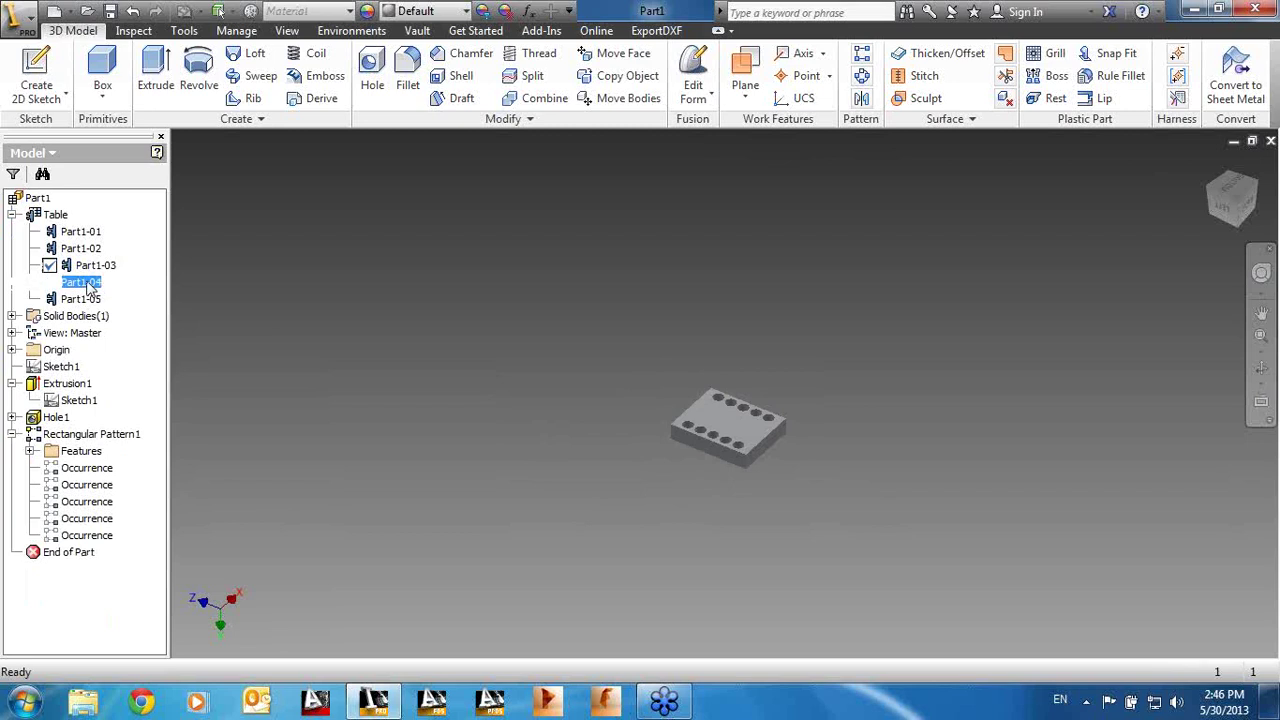
{"action": "double_click", "coordinate": [88, 298]}
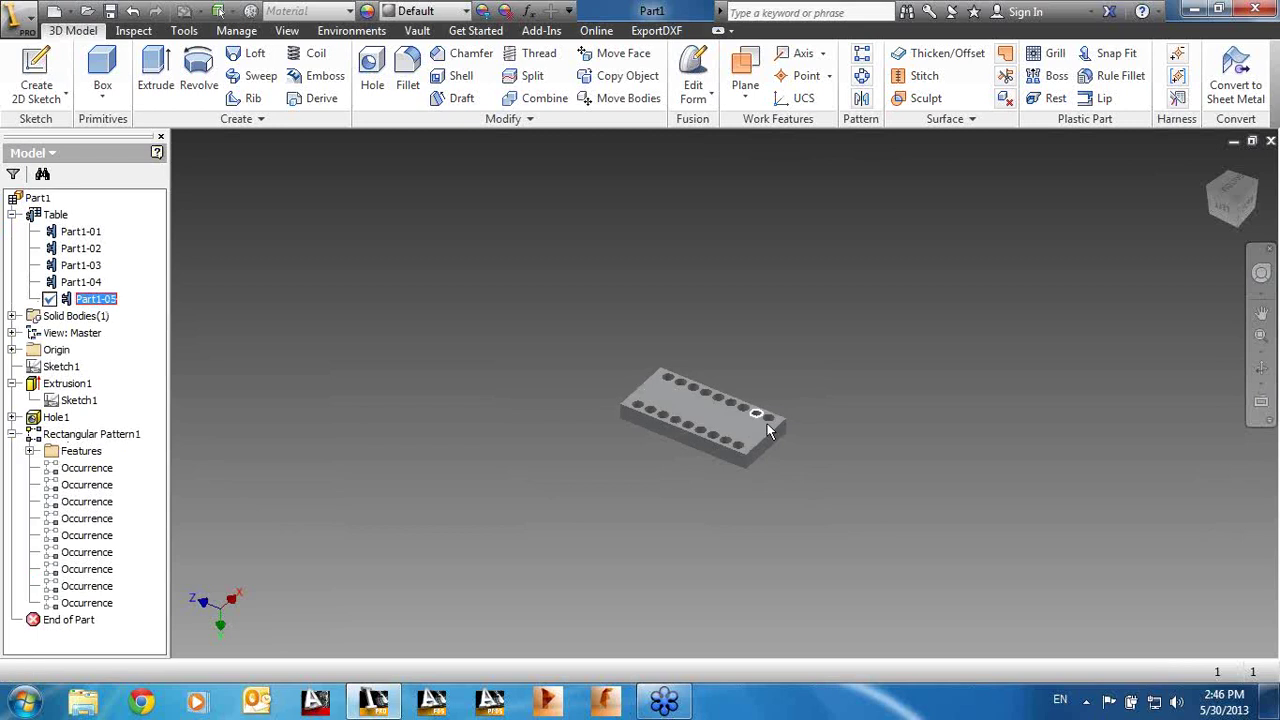
Step: Measure the distance from the short top edge of Part1-05 to the centre of the nearest corner hole, and check that hole's diameter
{"action": "scroll", "coordinate": [768, 430], "scroll_direction": "down", "scroll_amount": 6}
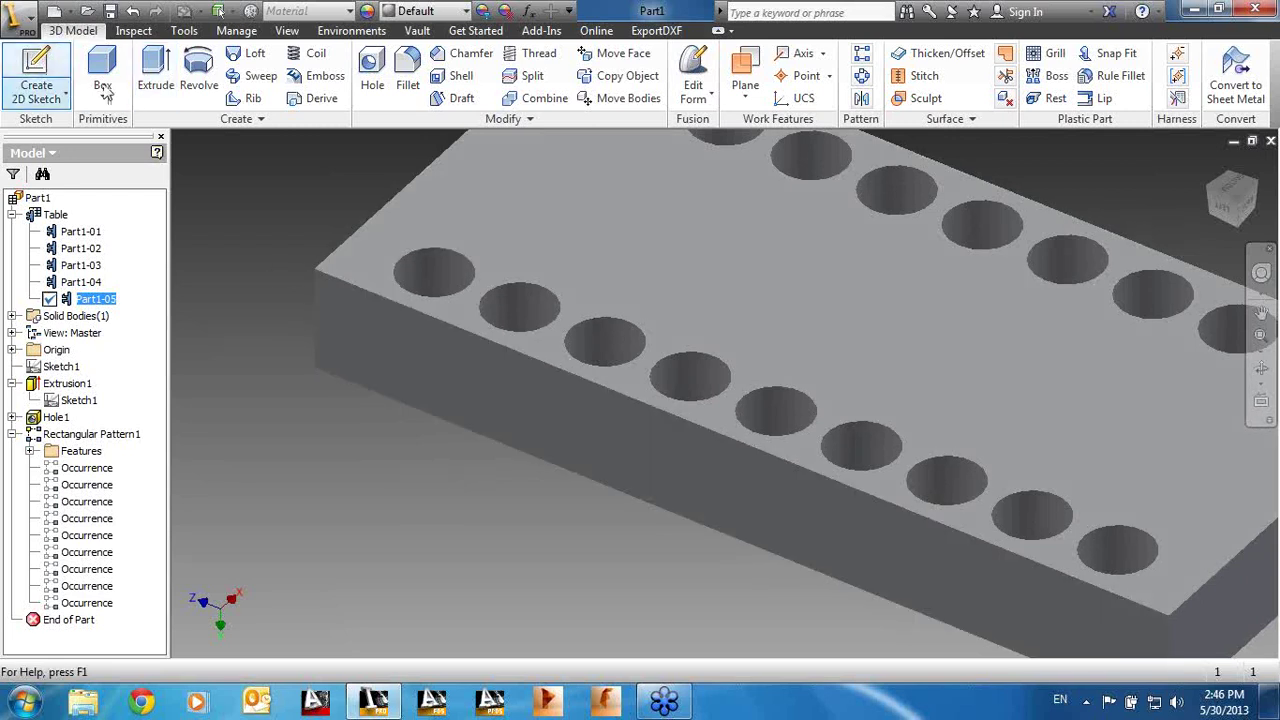
{"action": "left_click", "coordinate": [122, 31]}
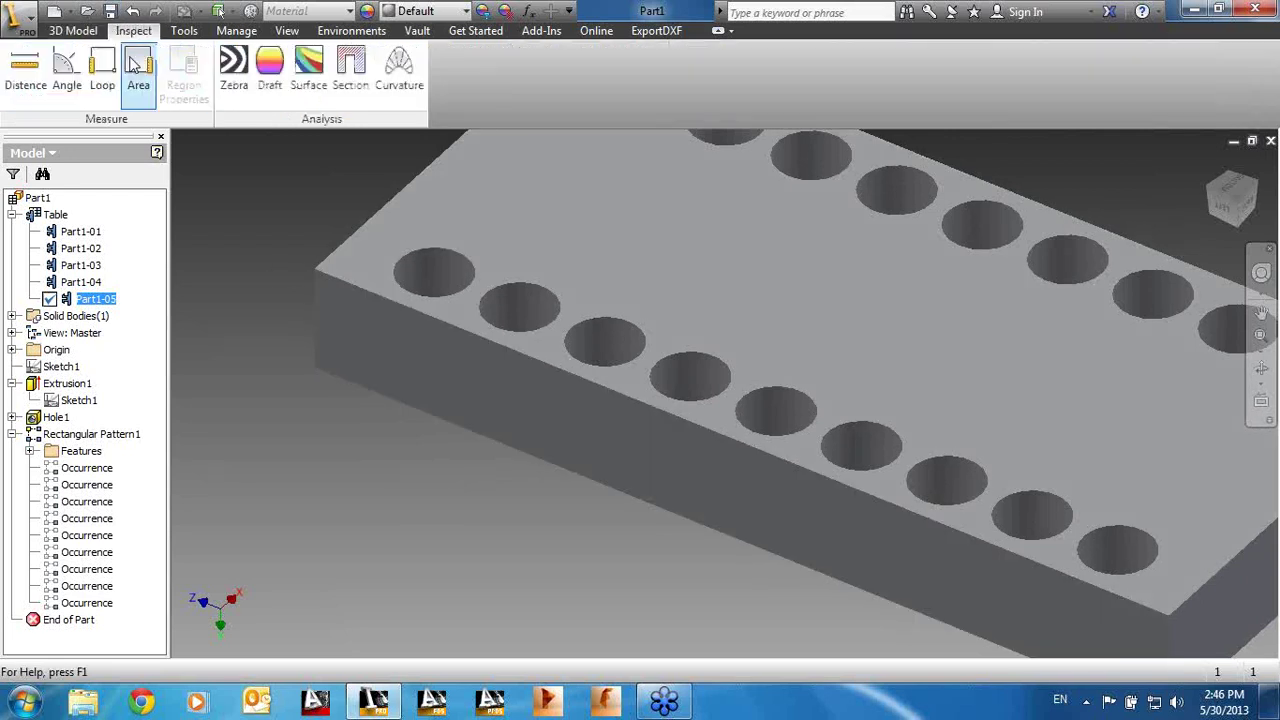
{"action": "left_click", "coordinate": [25, 68]}
{"action": "left_click", "coordinate": [352, 243]}
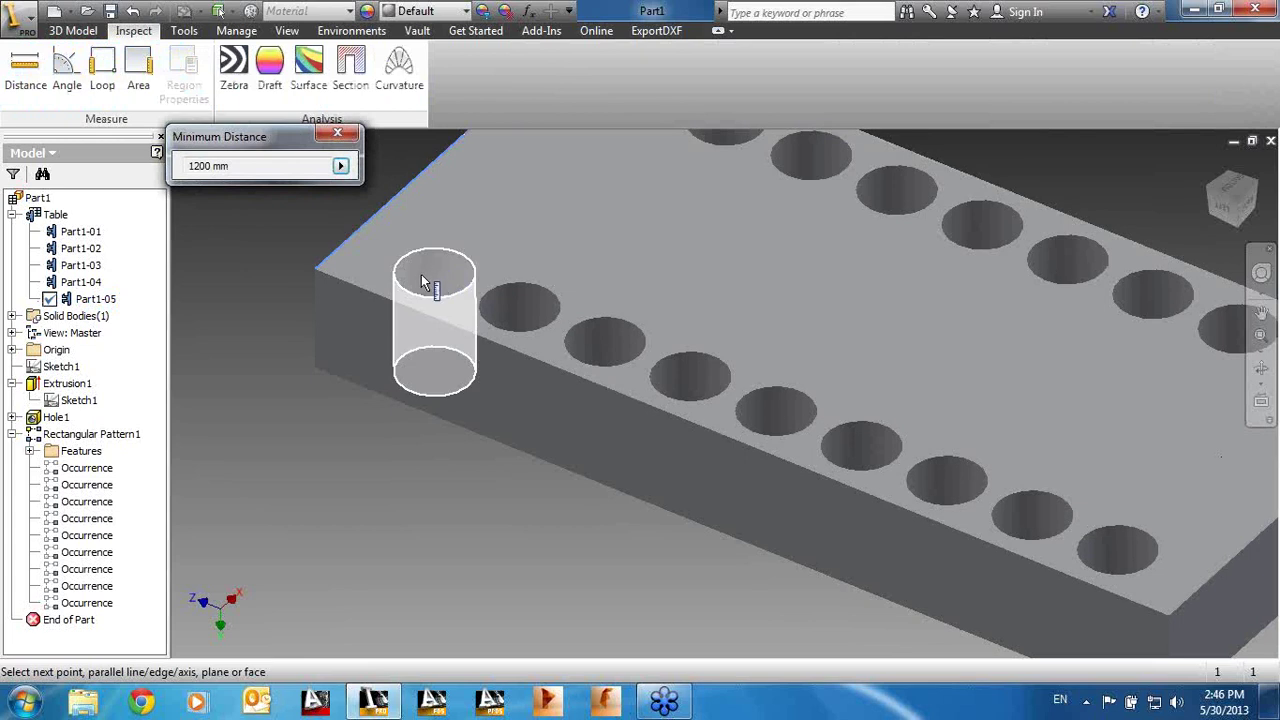
{"action": "left_click", "coordinate": [423, 274]}
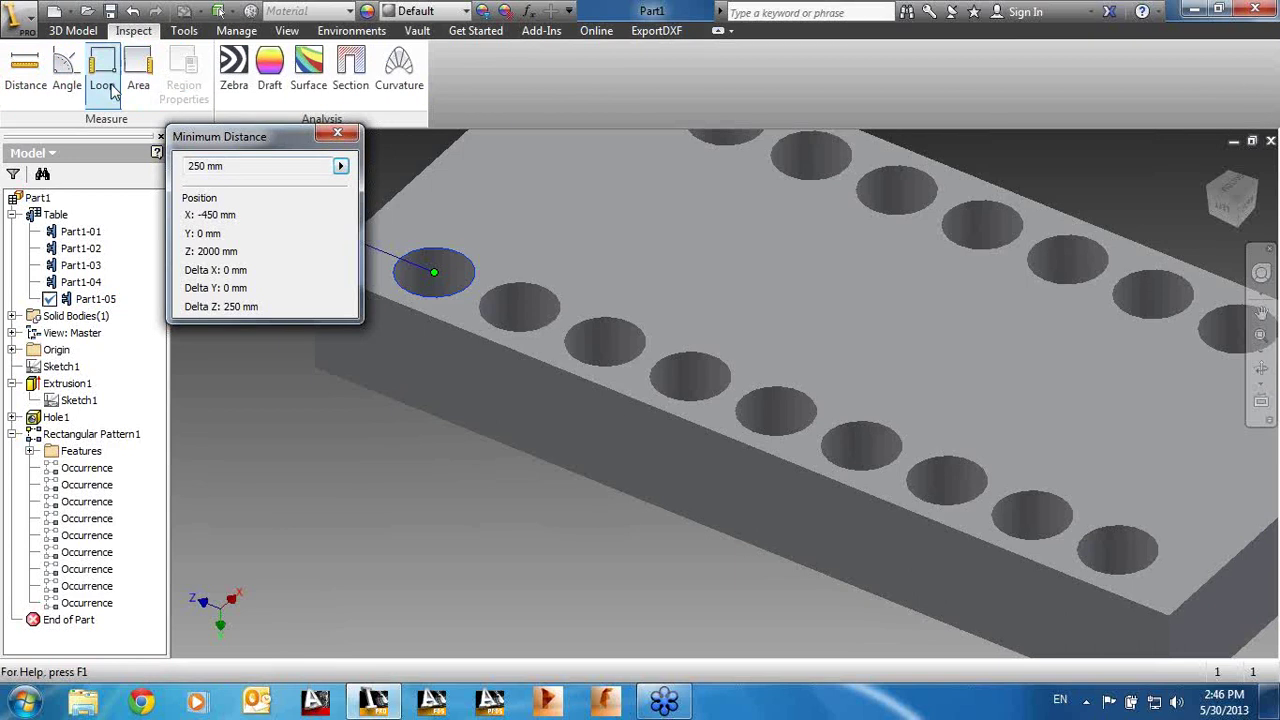
{"action": "left_click", "coordinate": [30, 70]}
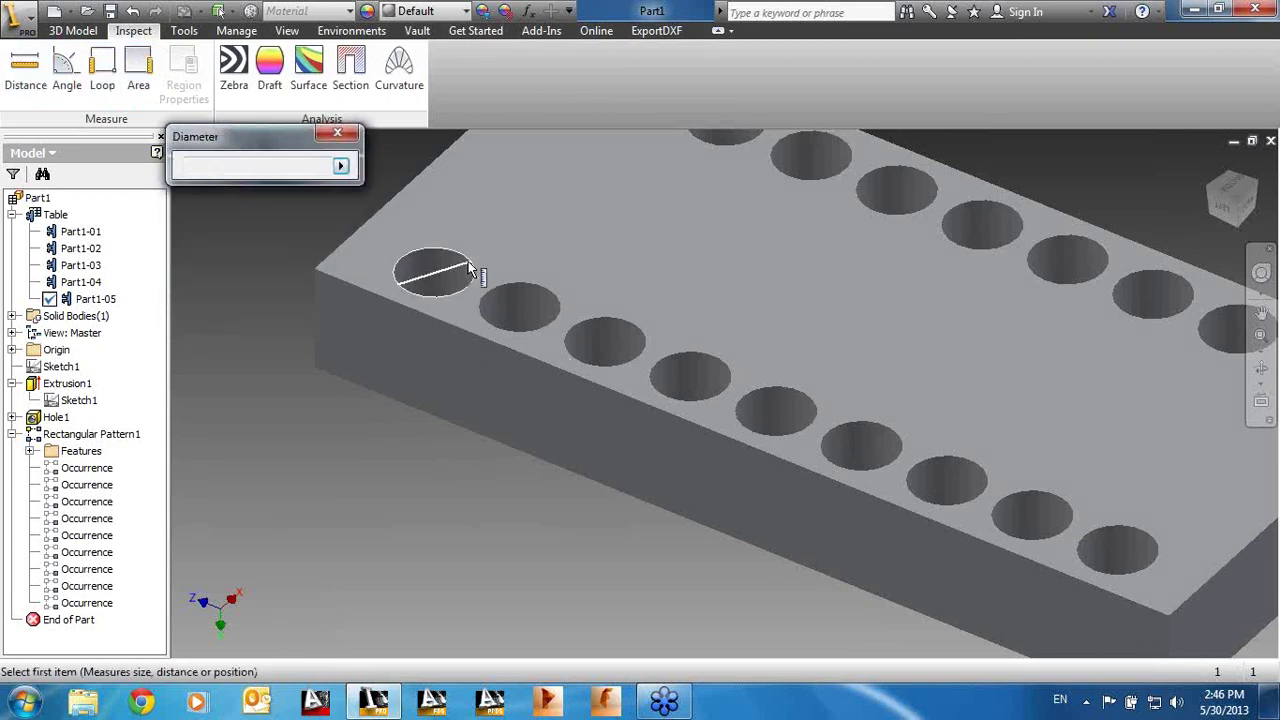
{"action": "left_click", "coordinate": [459, 291]}
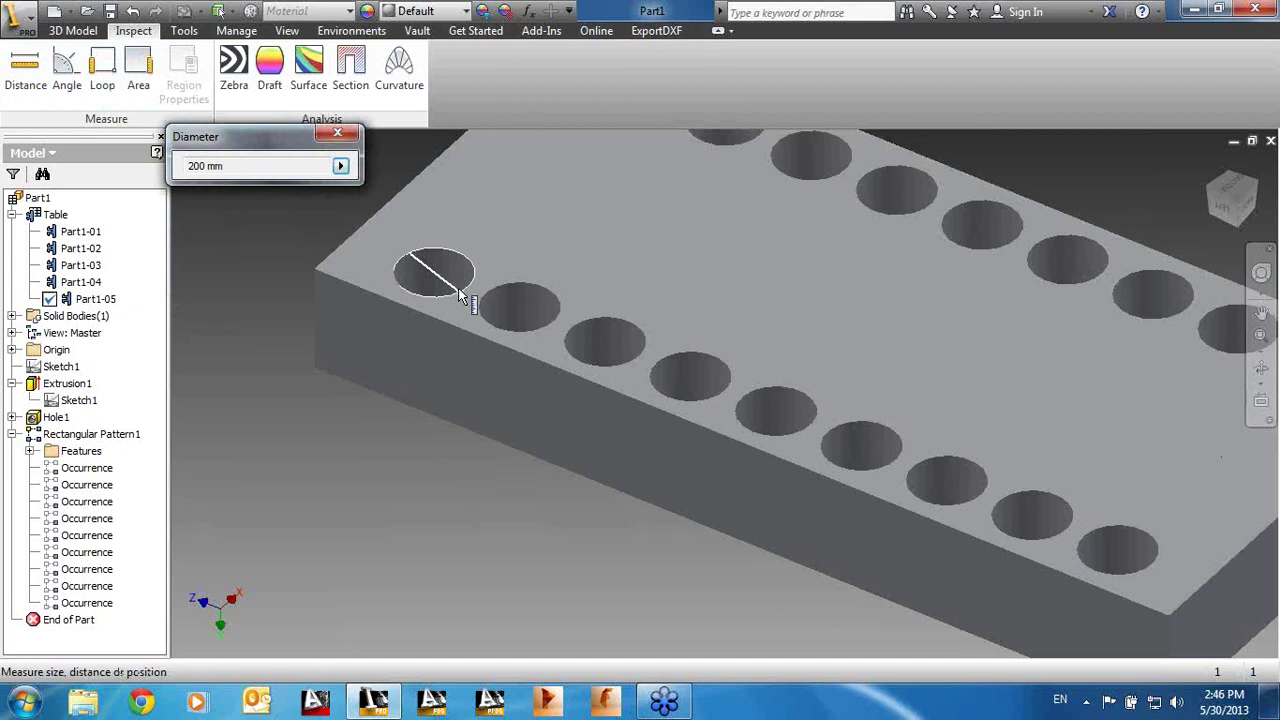
{"action": "left_click", "coordinate": [337, 132]}
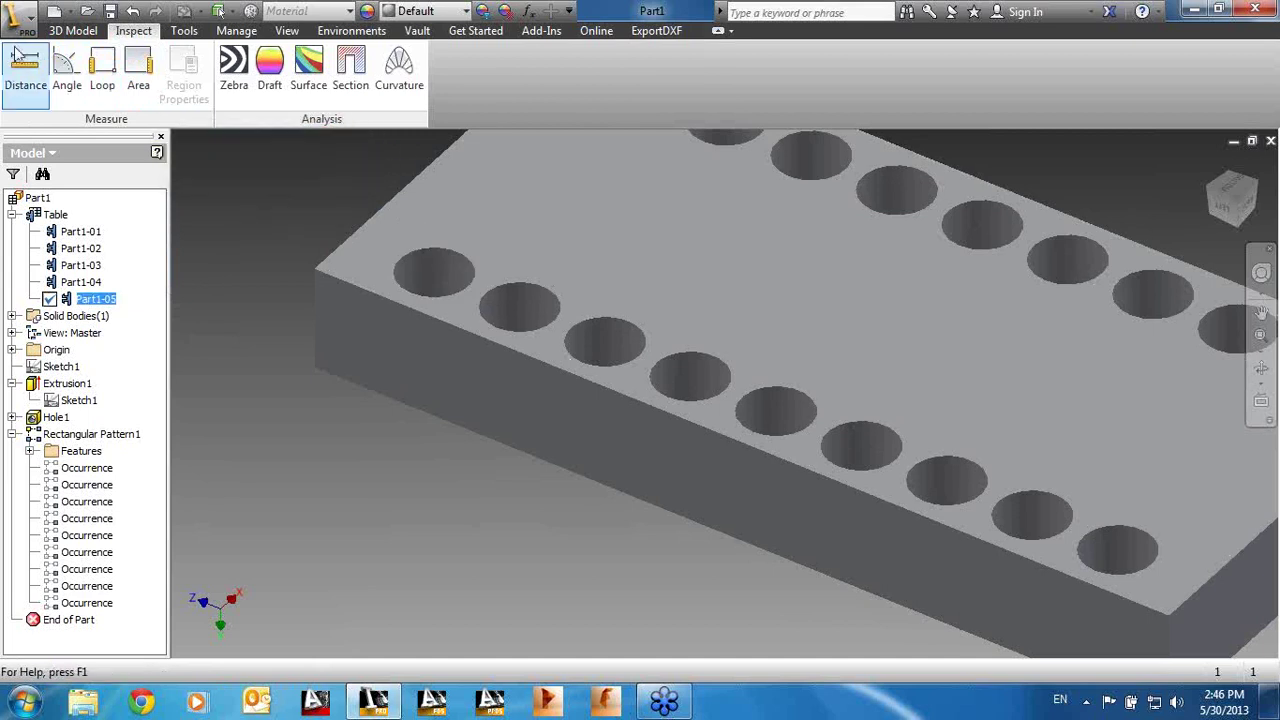
Step: Measure the gap and the centre-to-centre distance between the corner hole and its neighbour in the same row
{"action": "left_click", "coordinate": [16, 52]}
{"action": "left_click", "coordinate": [445, 281]}
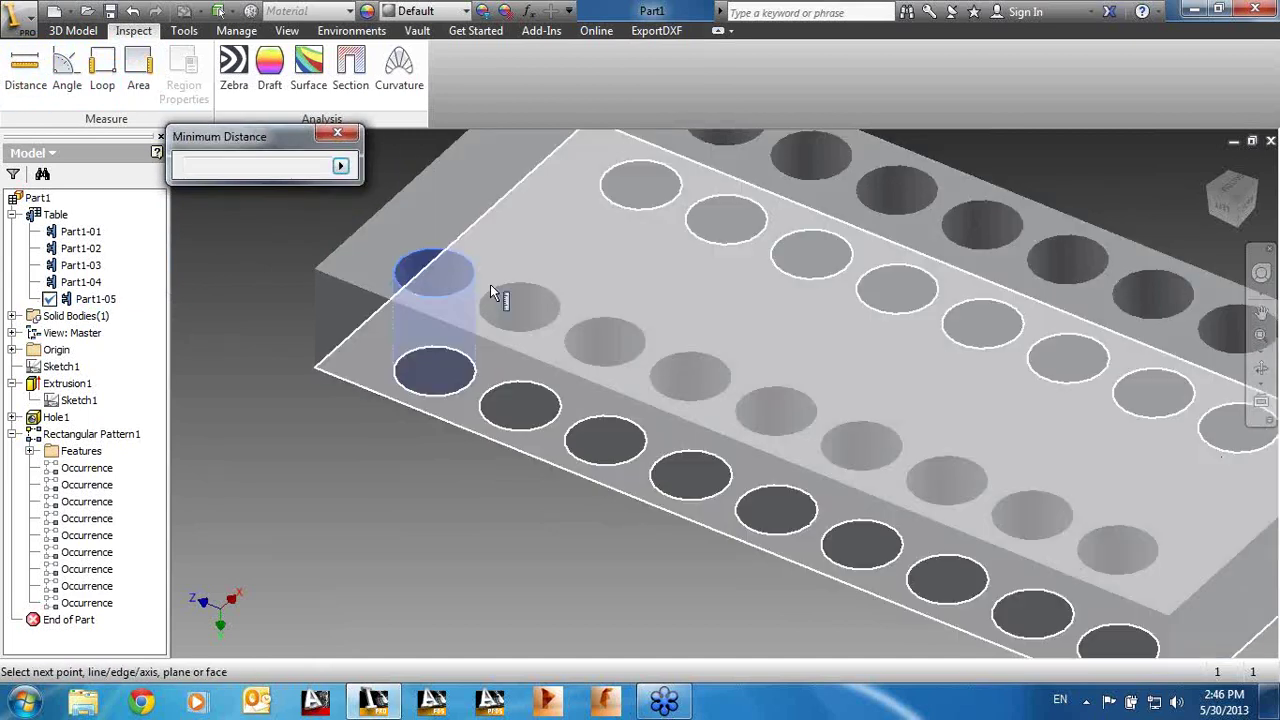
{"action": "left_click", "coordinate": [527, 306]}
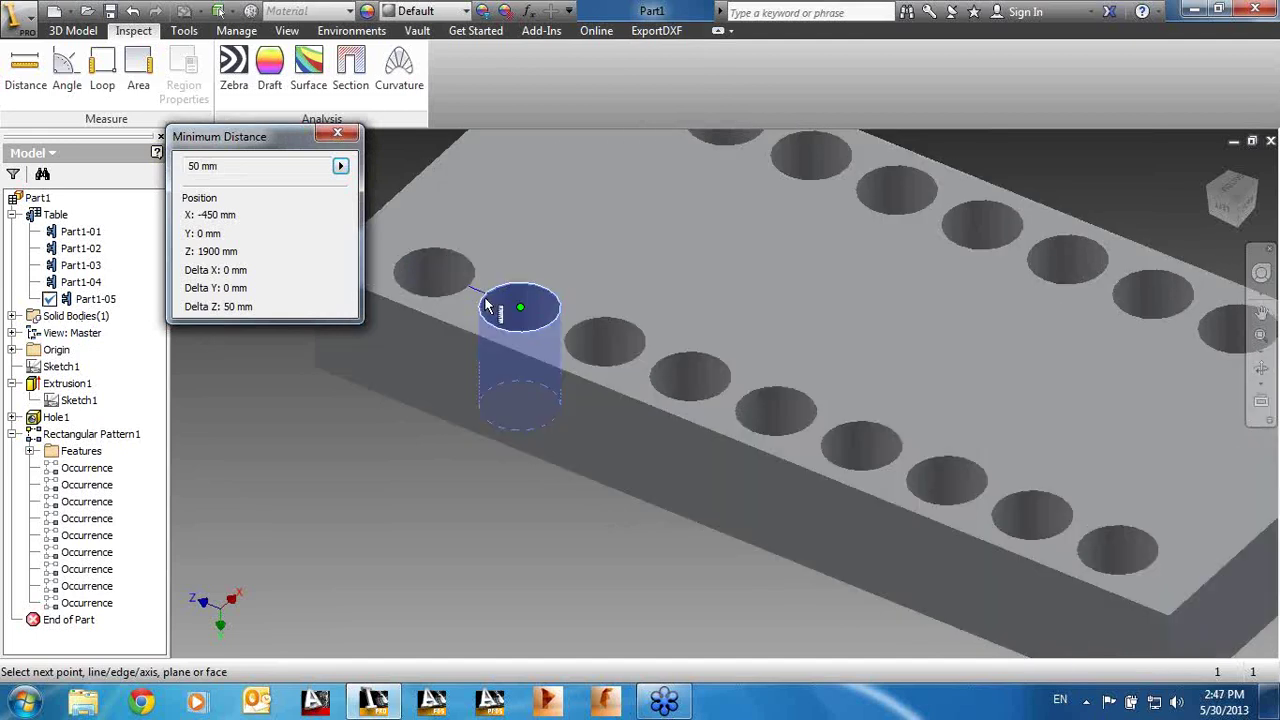
{"action": "left_click", "coordinate": [484, 296]}
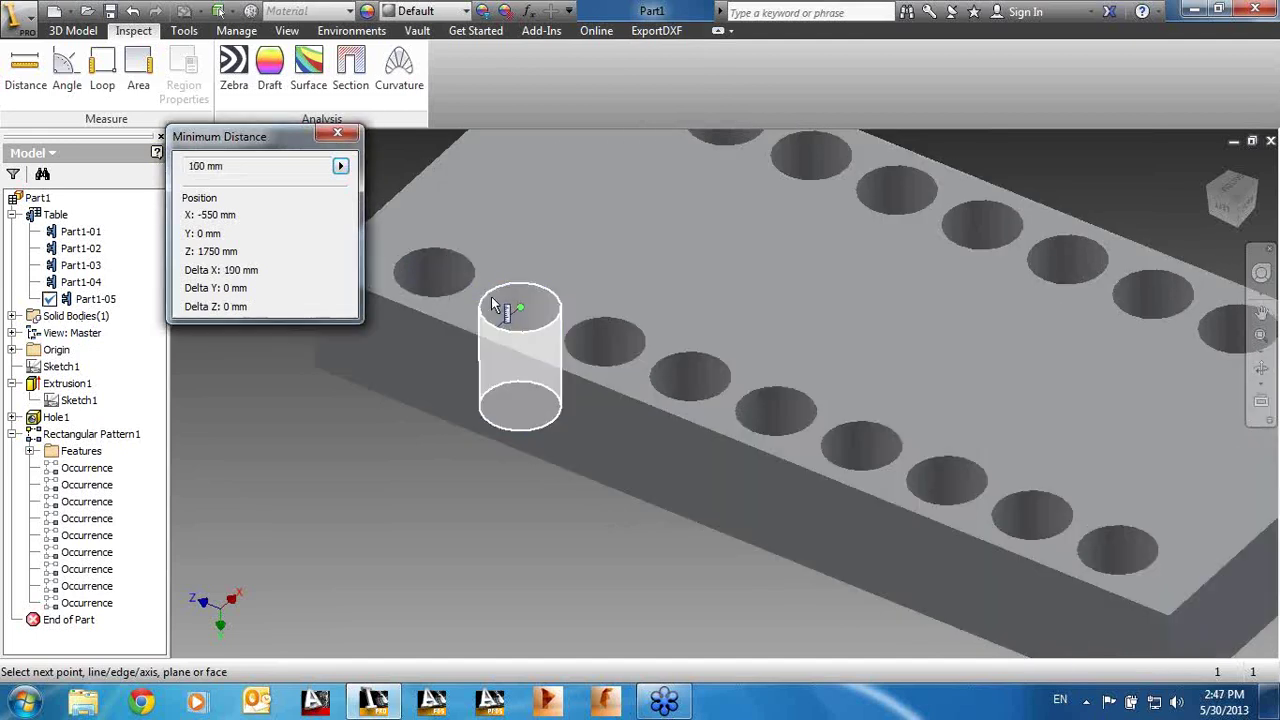
{"action": "left_click", "coordinate": [476, 274]}
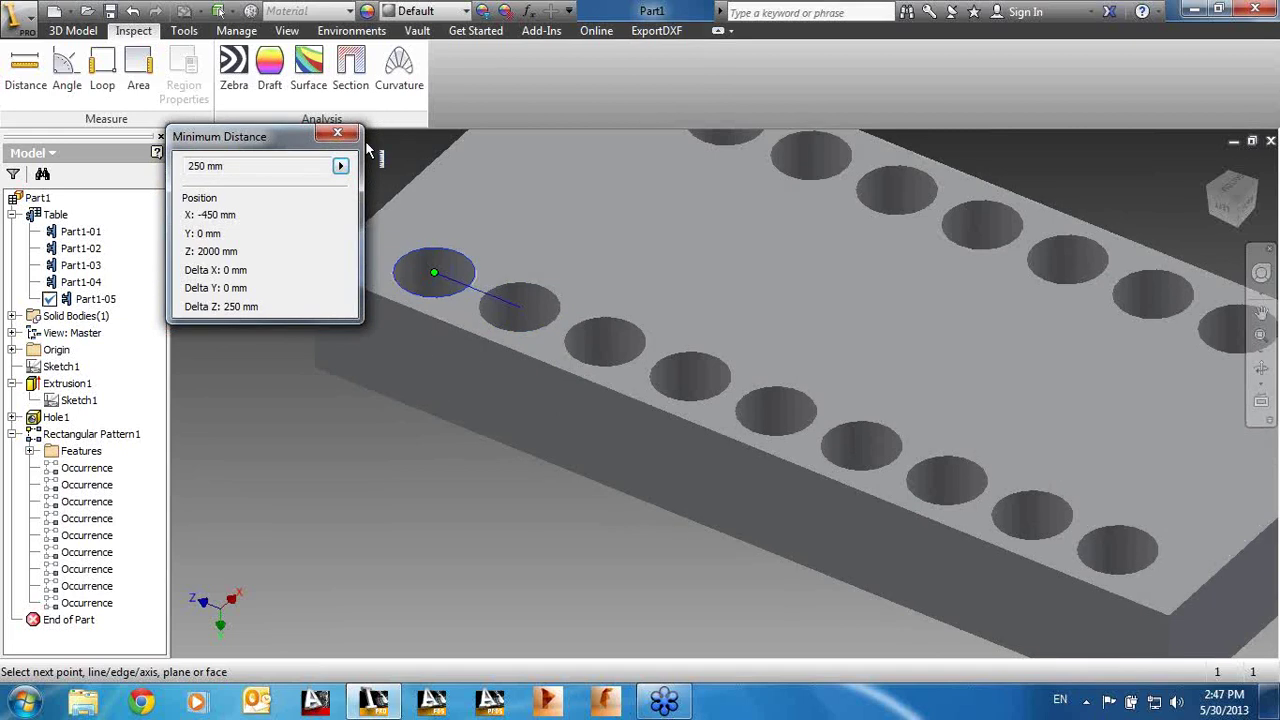
{"action": "left_click", "coordinate": [335, 135]}
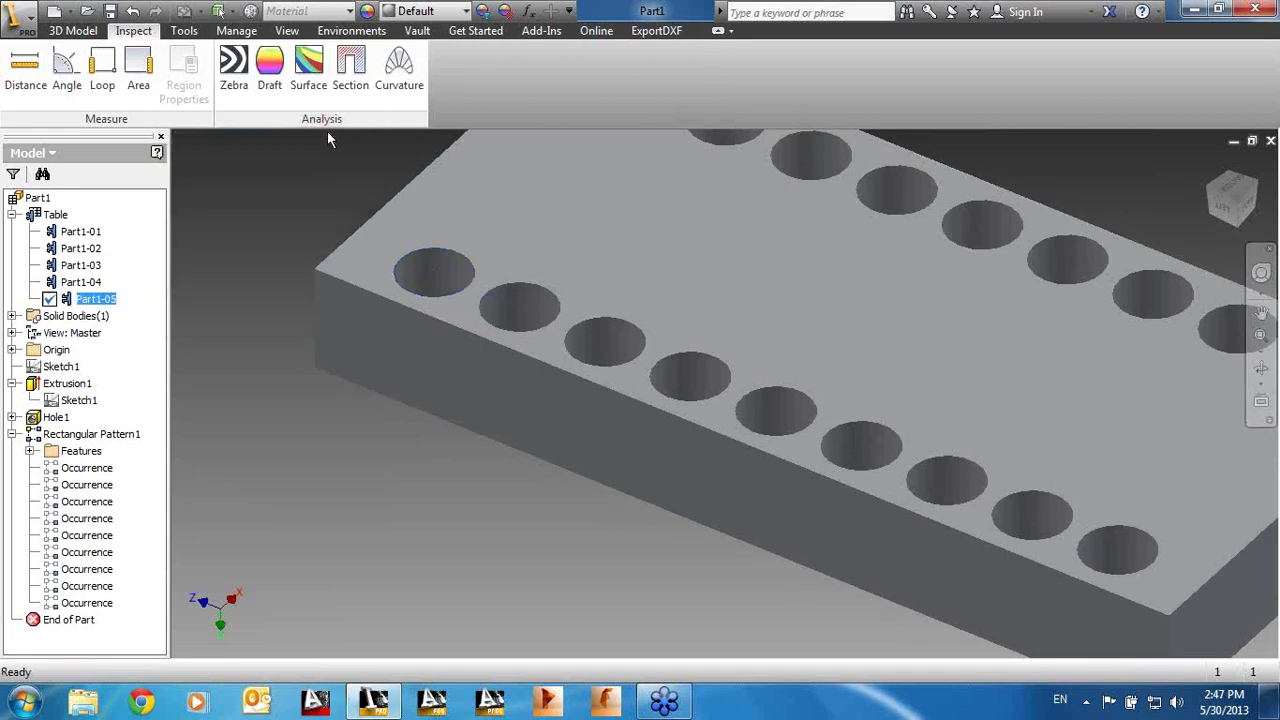
Step: Save the iPart factory as Part1.ipt in the training folder
{"action": "left_click", "coordinate": [29, 33]}
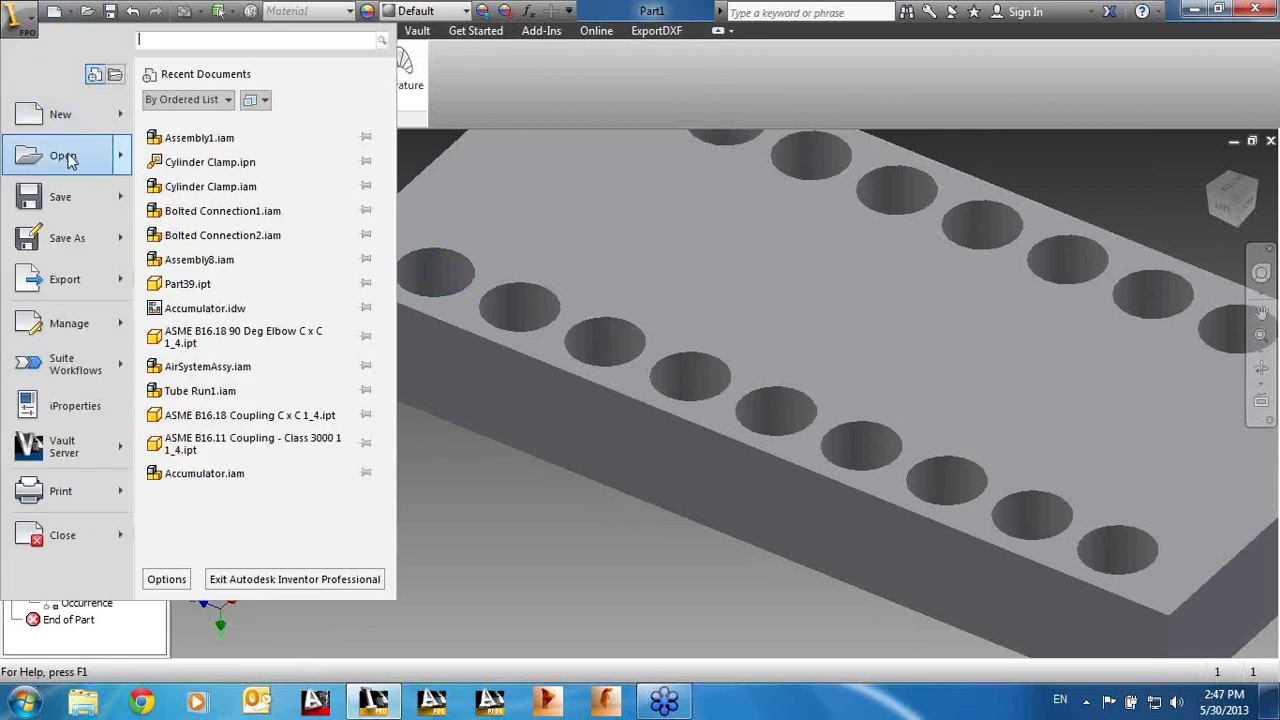
{"action": "mouse_move", "coordinate": [82, 196]}
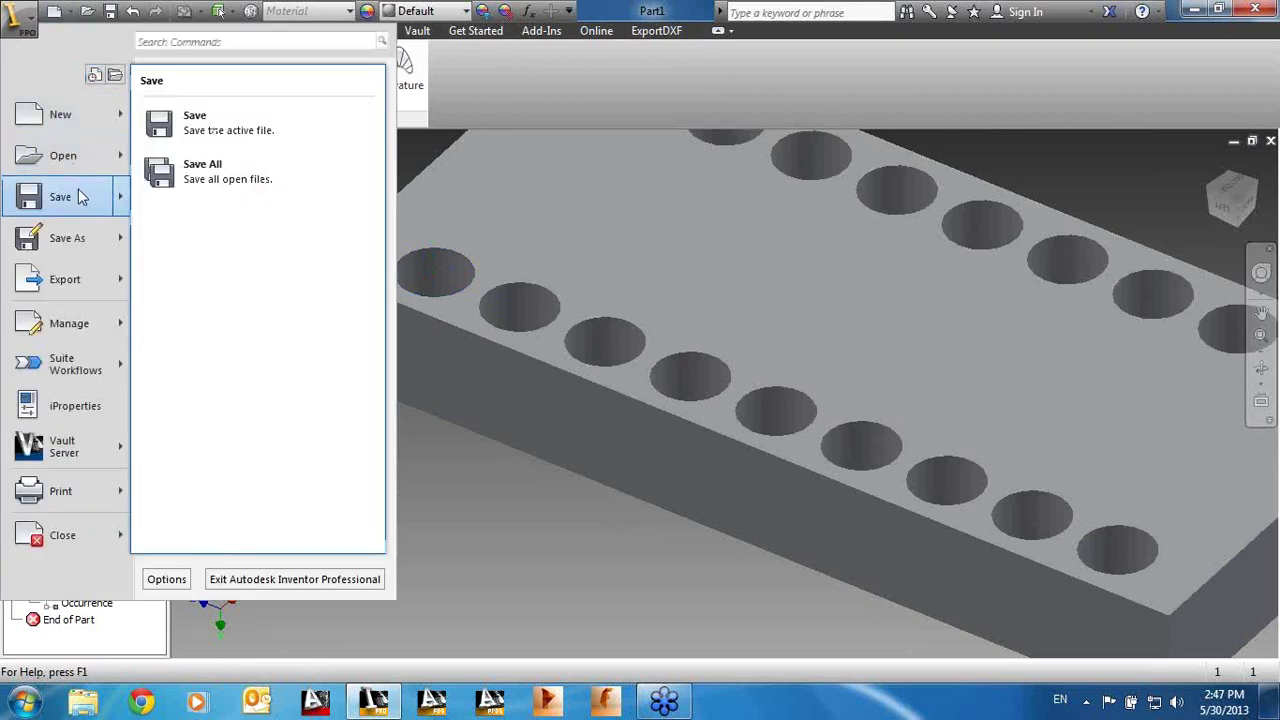
{"action": "left_click", "coordinate": [299, 136]}
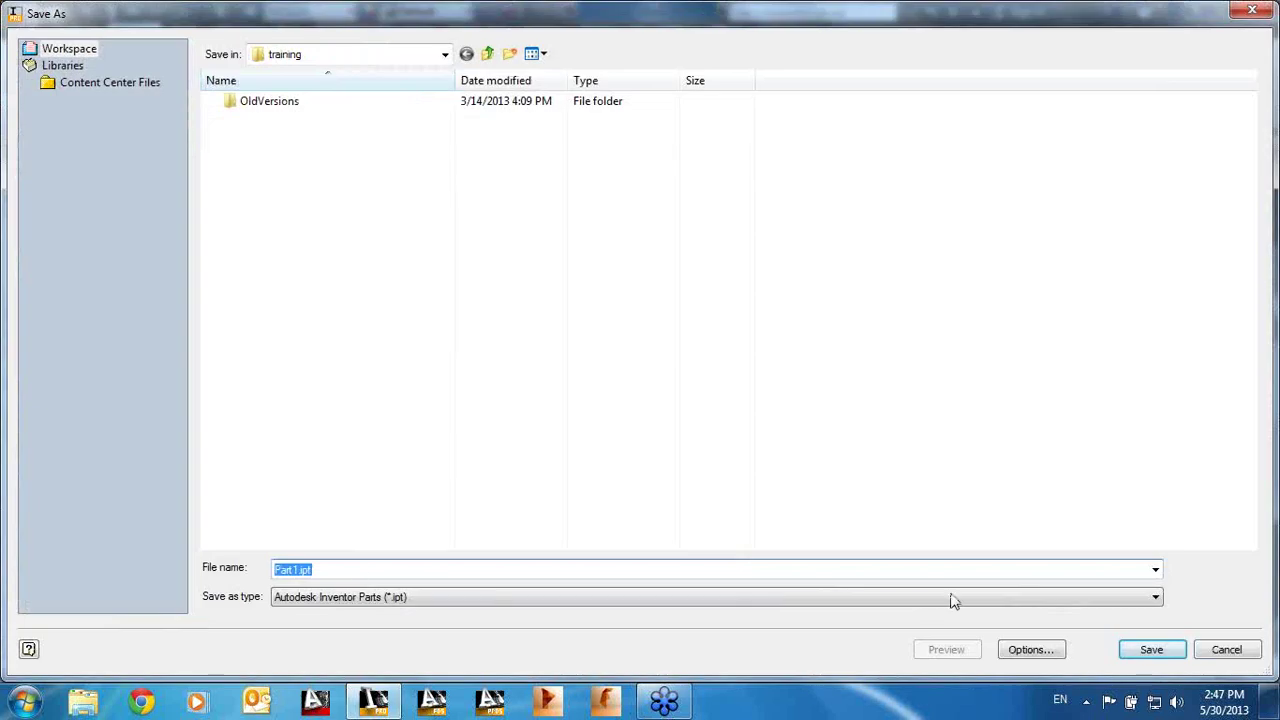
{"action": "left_click", "coordinate": [1168, 662]}
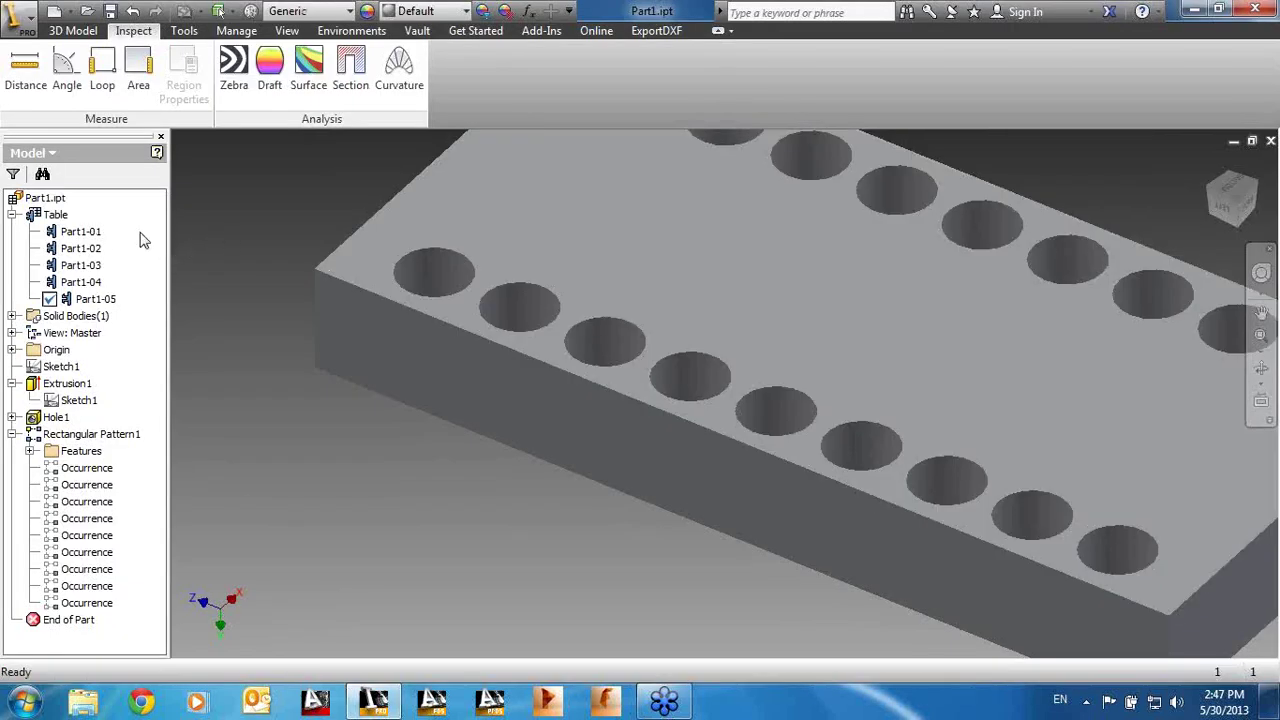
Step: Create a new assembly from the metric Standard (mm).iam template
{"action": "left_click", "coordinate": [25, 35]}
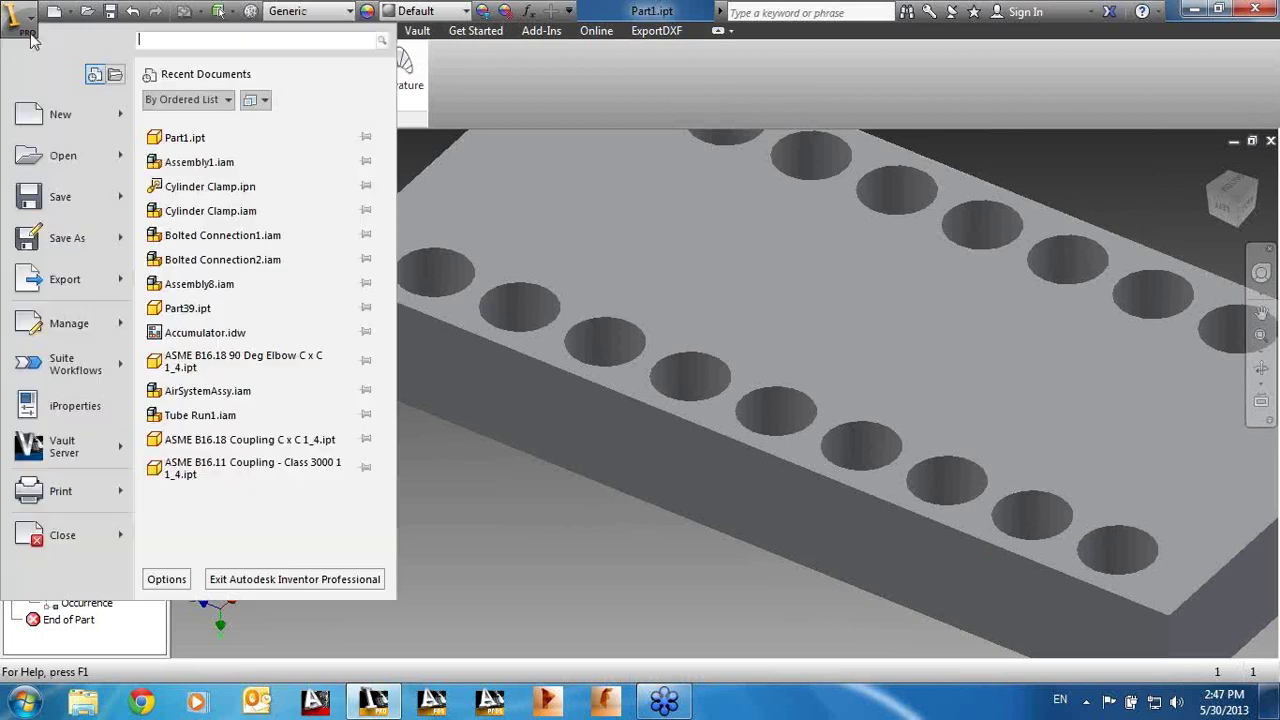
{"action": "left_click", "coordinate": [52, 114]}
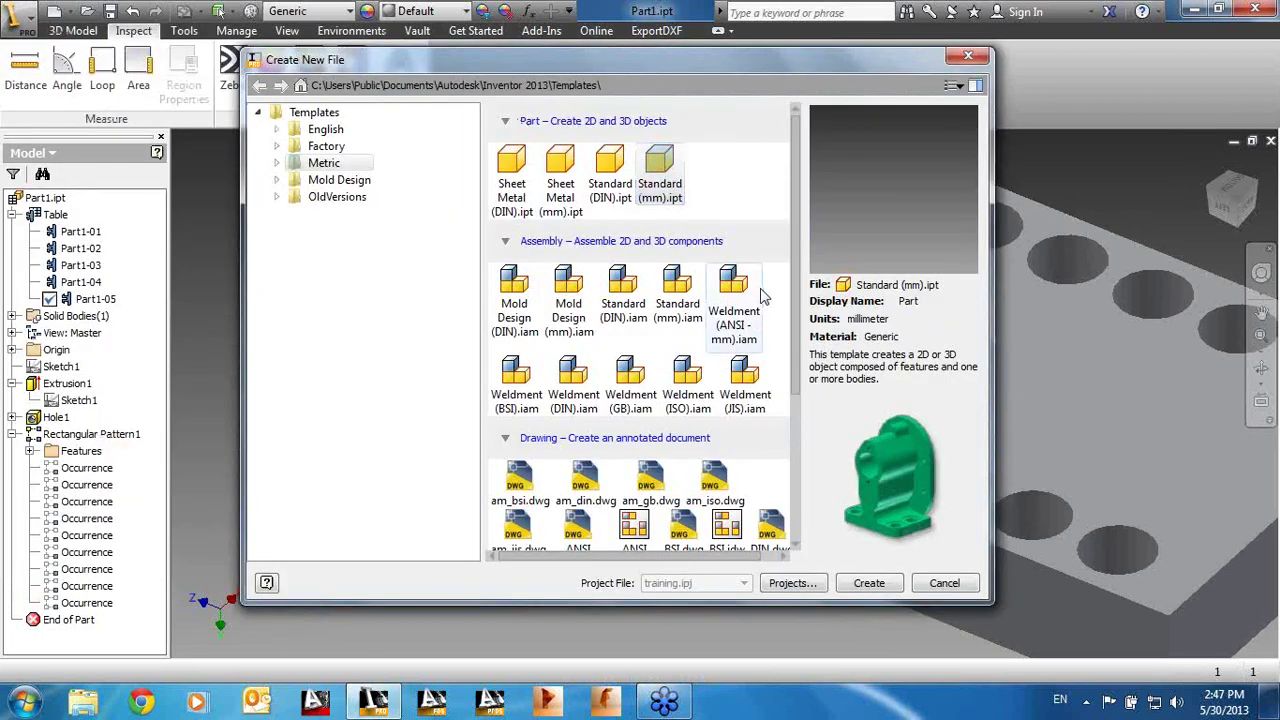
{"action": "left_click", "coordinate": [677, 285]}
{"action": "double_click", "coordinate": [677, 285]}
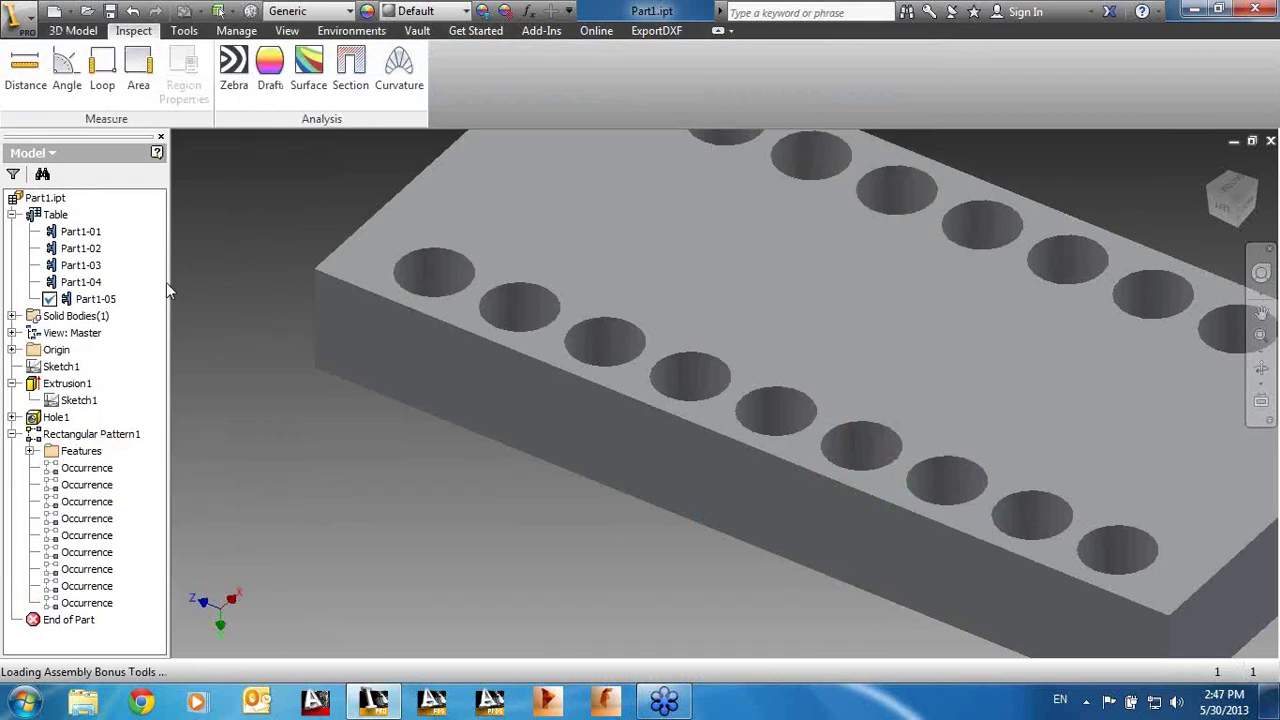